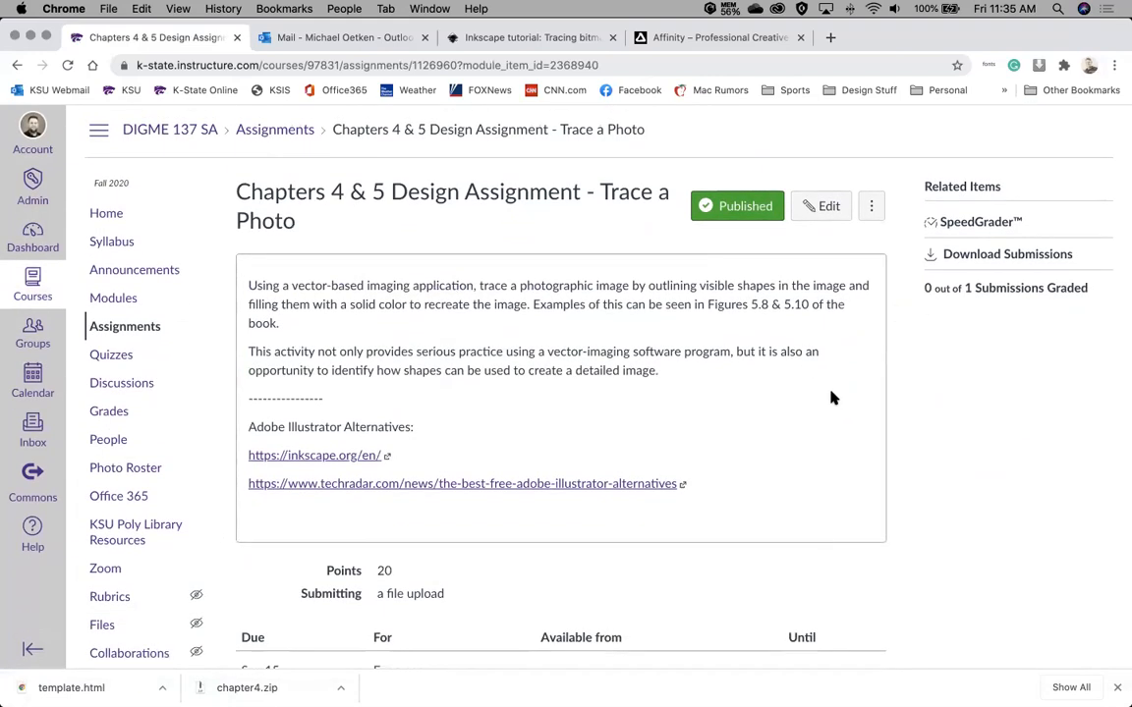
scroll(820, 398, up, 1)
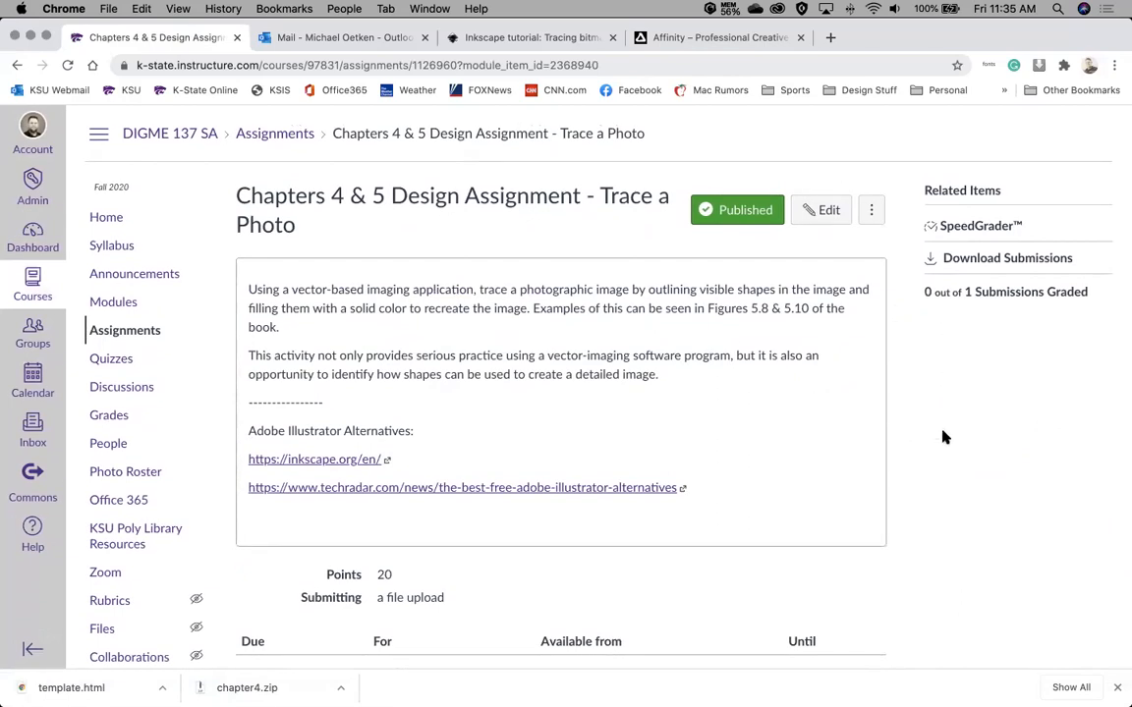
scroll(943, 437, up, 2)
scroll(943, 437, down, 1)
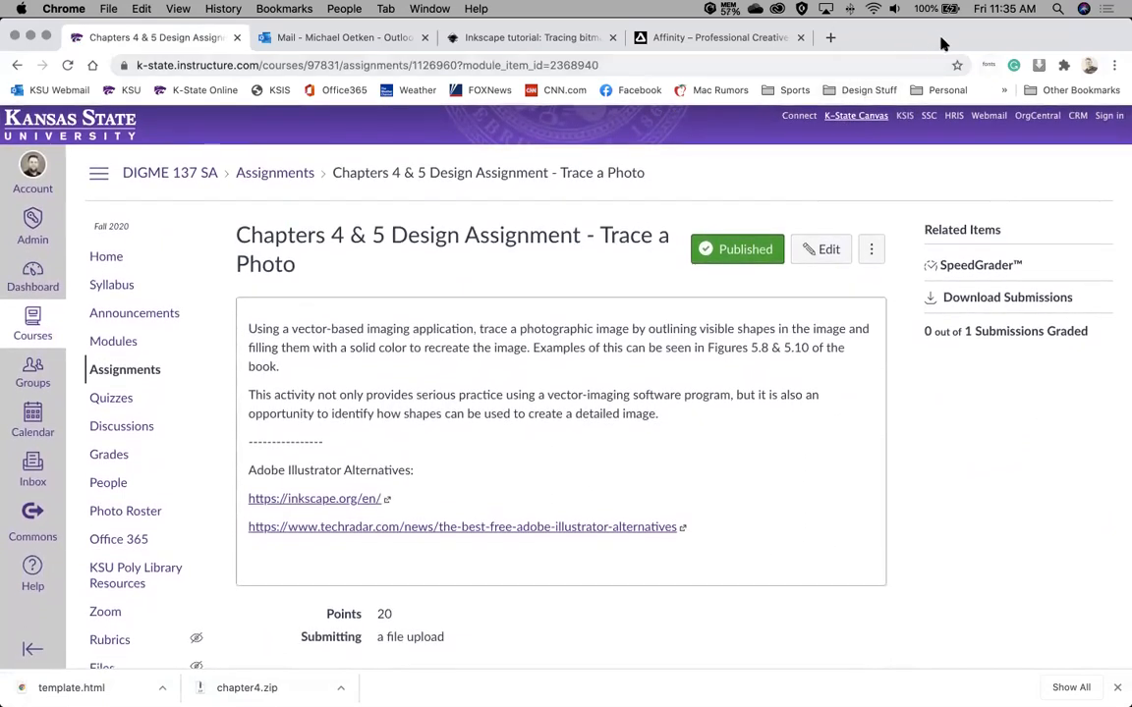
Step: Switch from the assignment page in the browser to Adobe Illustrator
key(super+h)
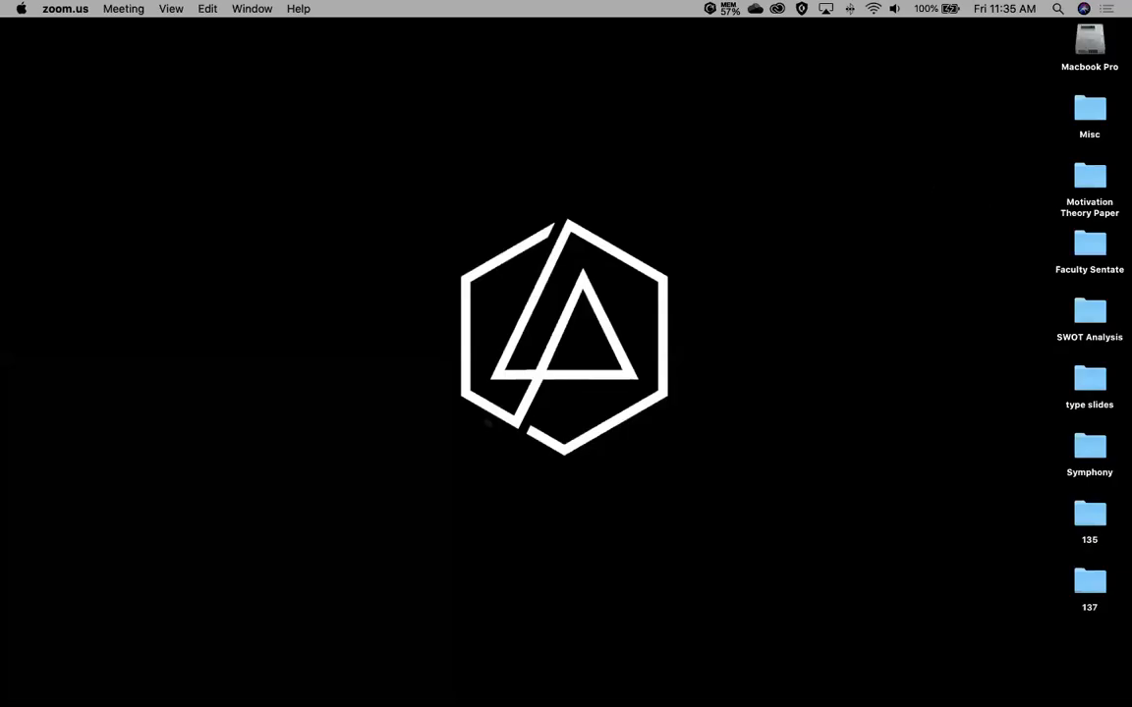
key(super+Tab)
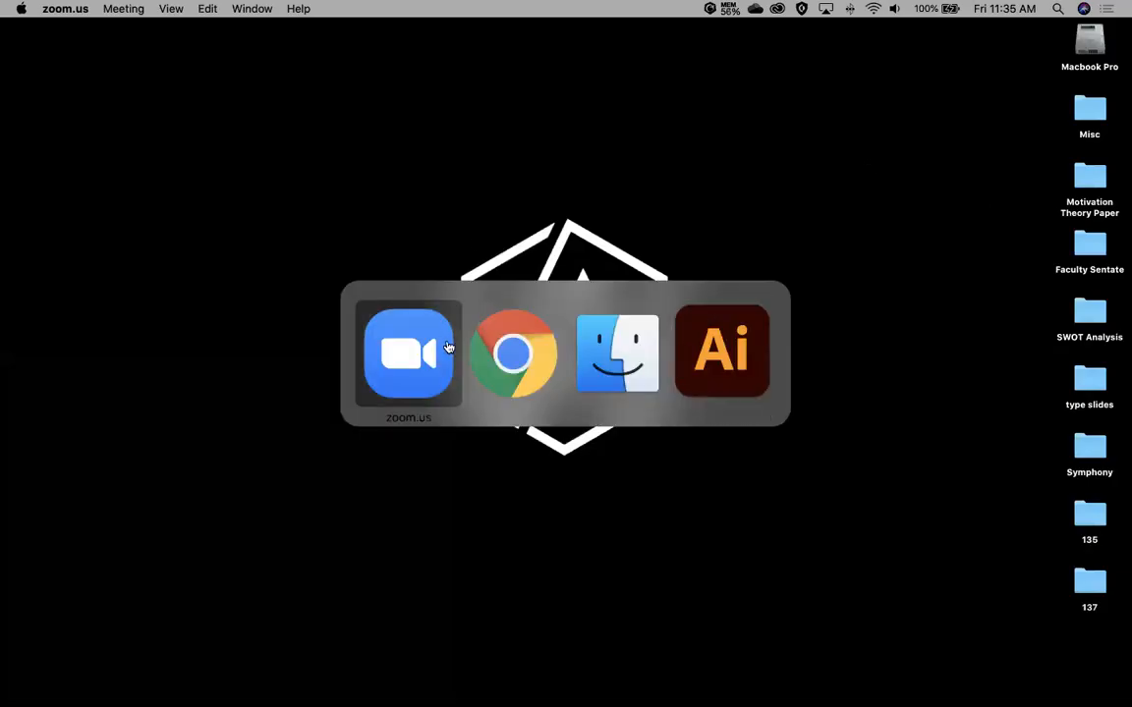
click(746, 354)
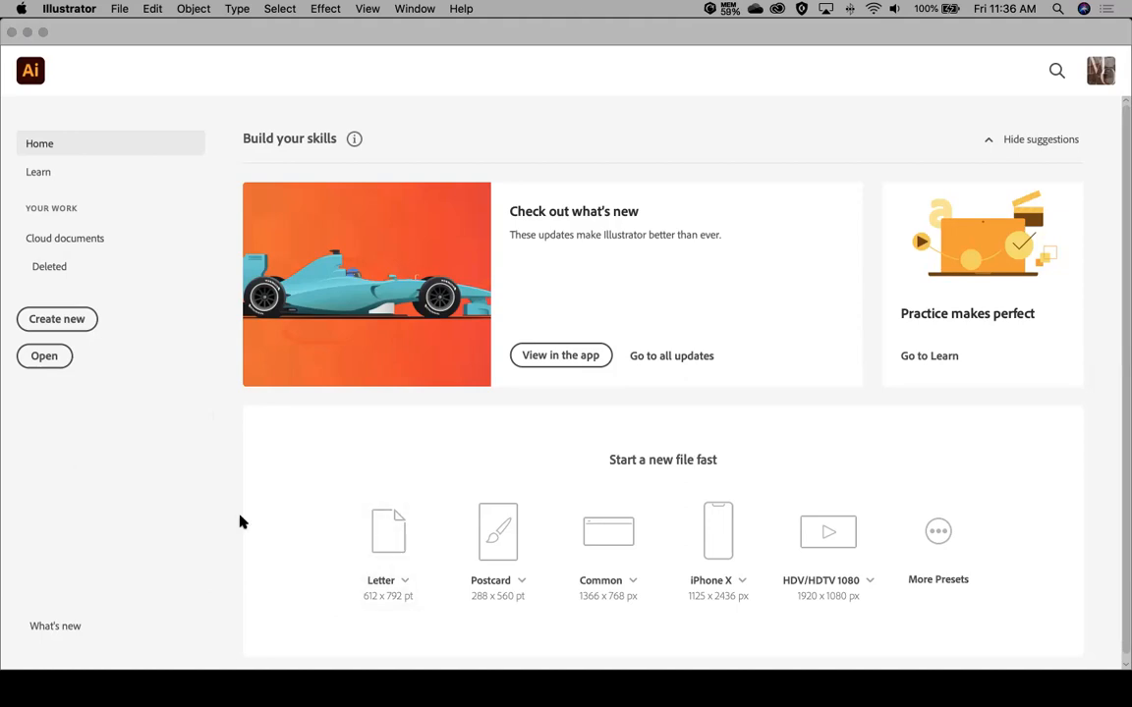
Step: Create a portrait Letter document of 8.5 x 11 in with CMYK color and close the floating Image Trace window
click(84, 319)
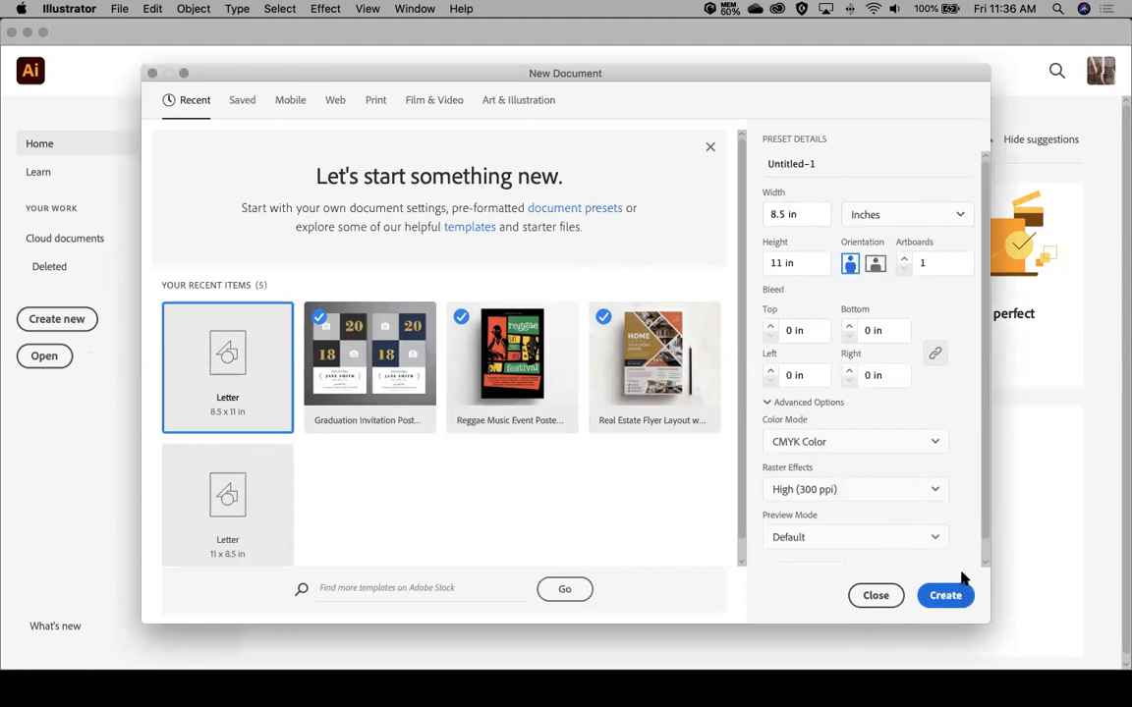
click(933, 595)
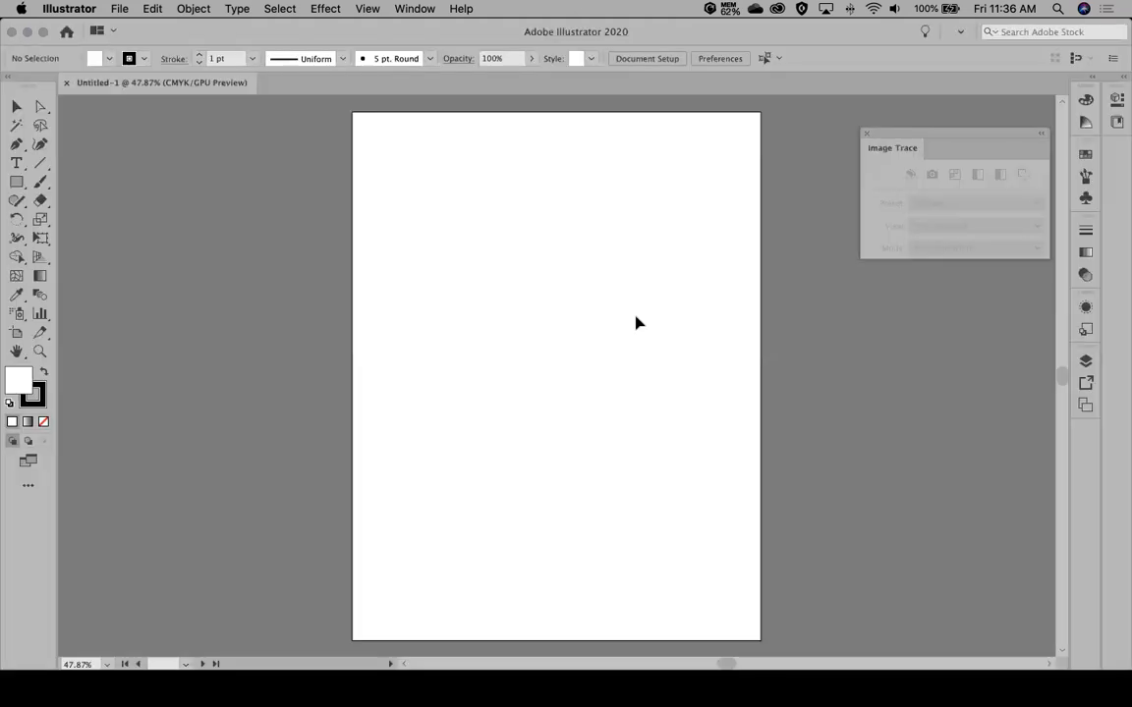
click(866, 135)
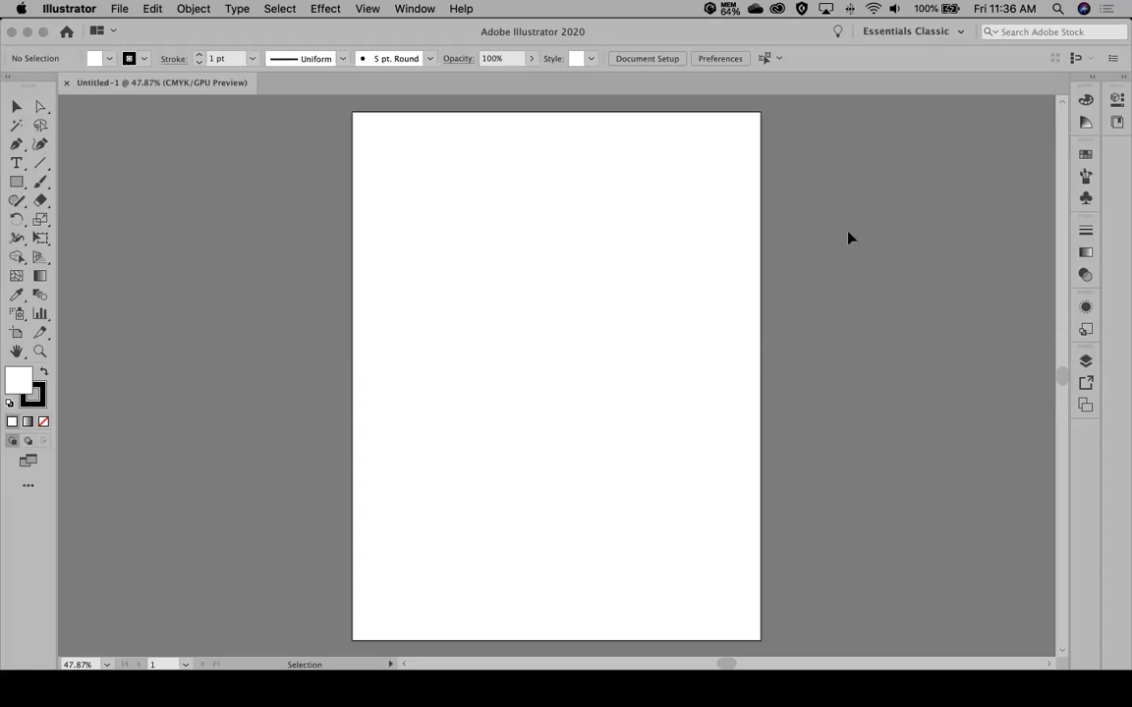
scroll(380, 148, right, 1)
scroll(176, 167, down, 1)
scroll(177, 167, left, 1)
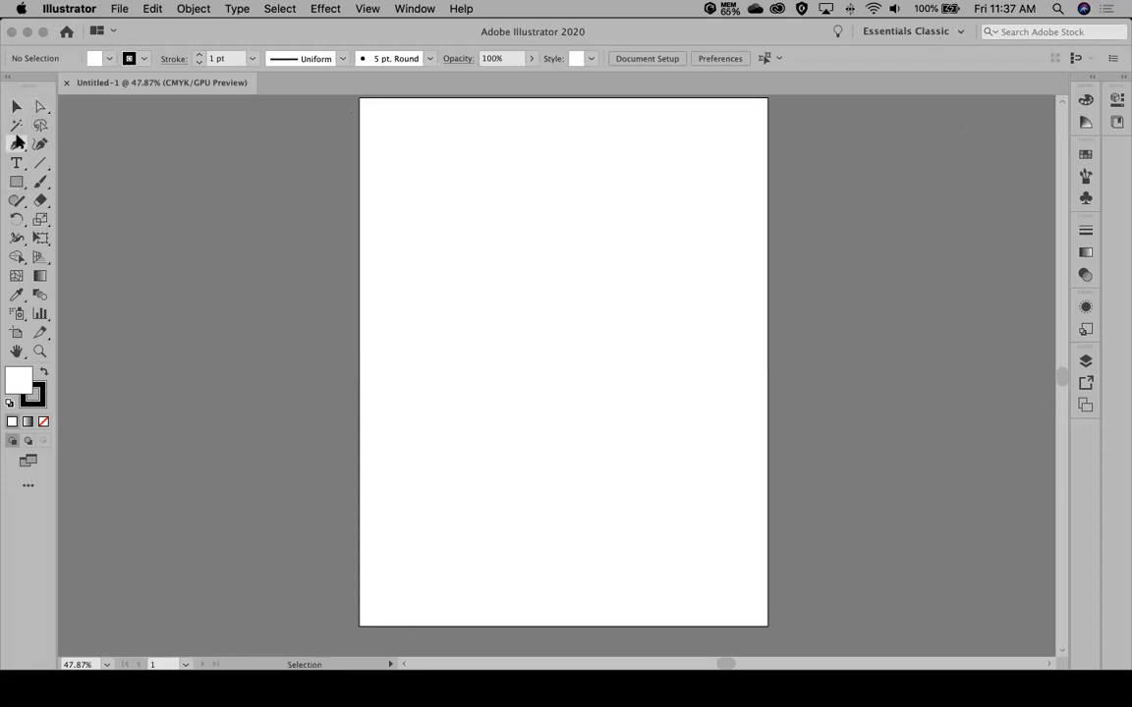
click(17, 184)
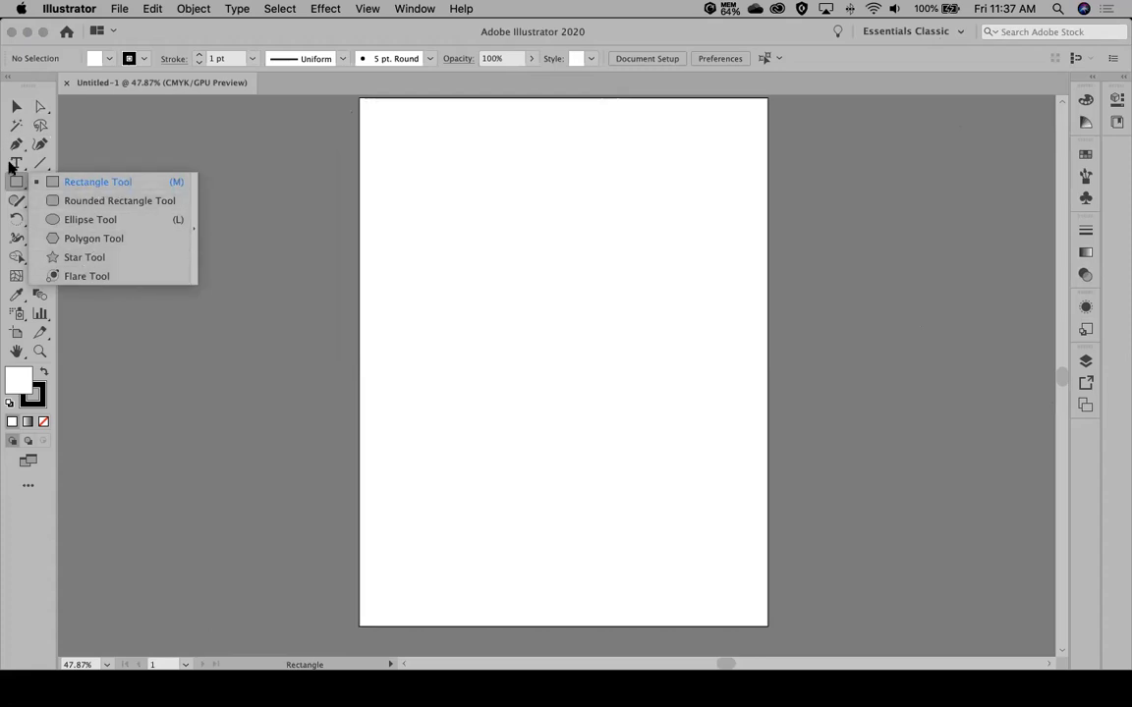
click(93, 148)
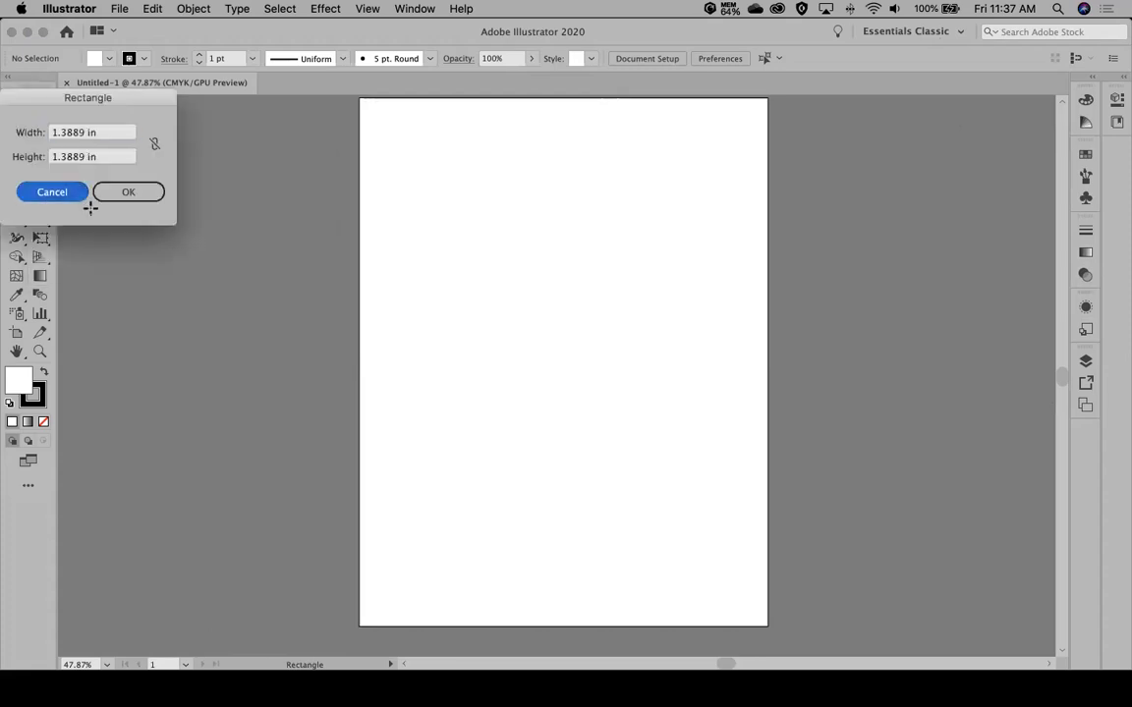
click(59, 192)
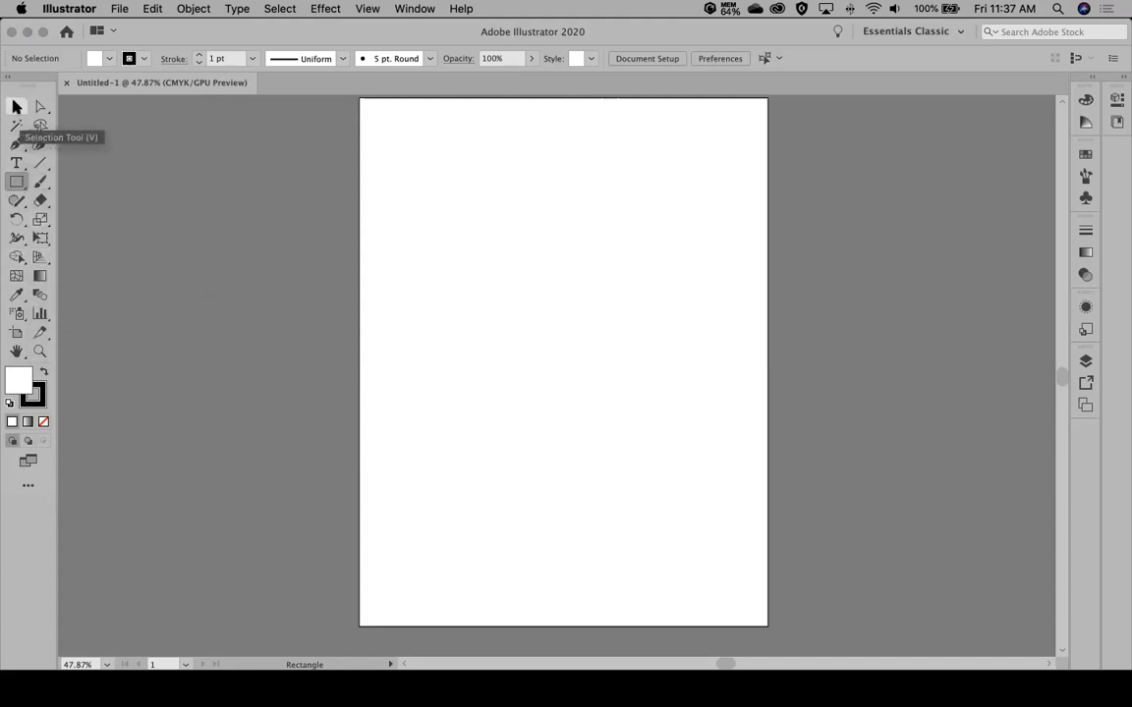
click(16, 108)
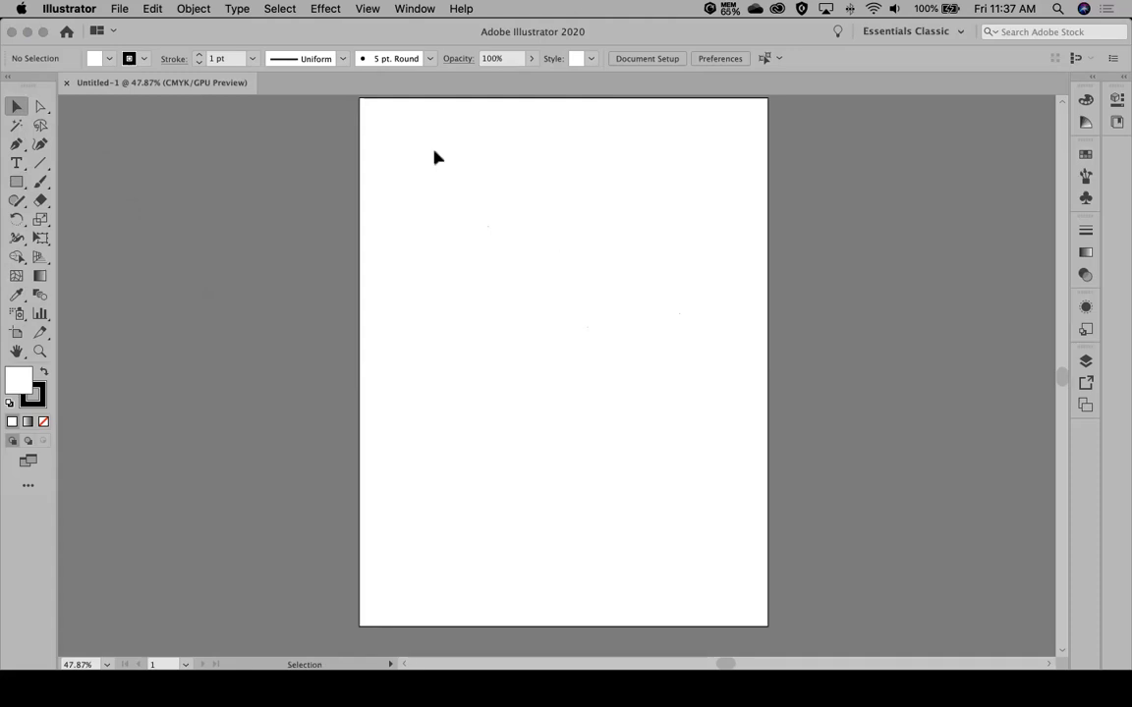
Step: Place the autumn leaf JPEG from the Desktop's 137 folder as a linked image covering much of the artboard
click(119, 8)
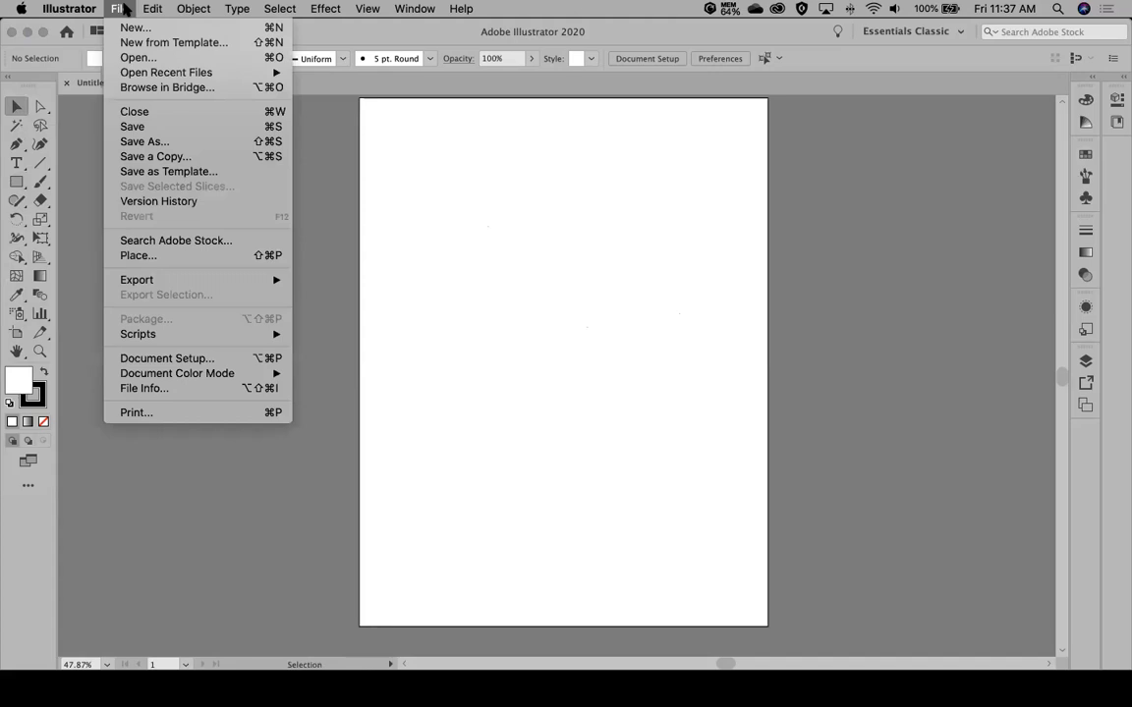
click(167, 256)
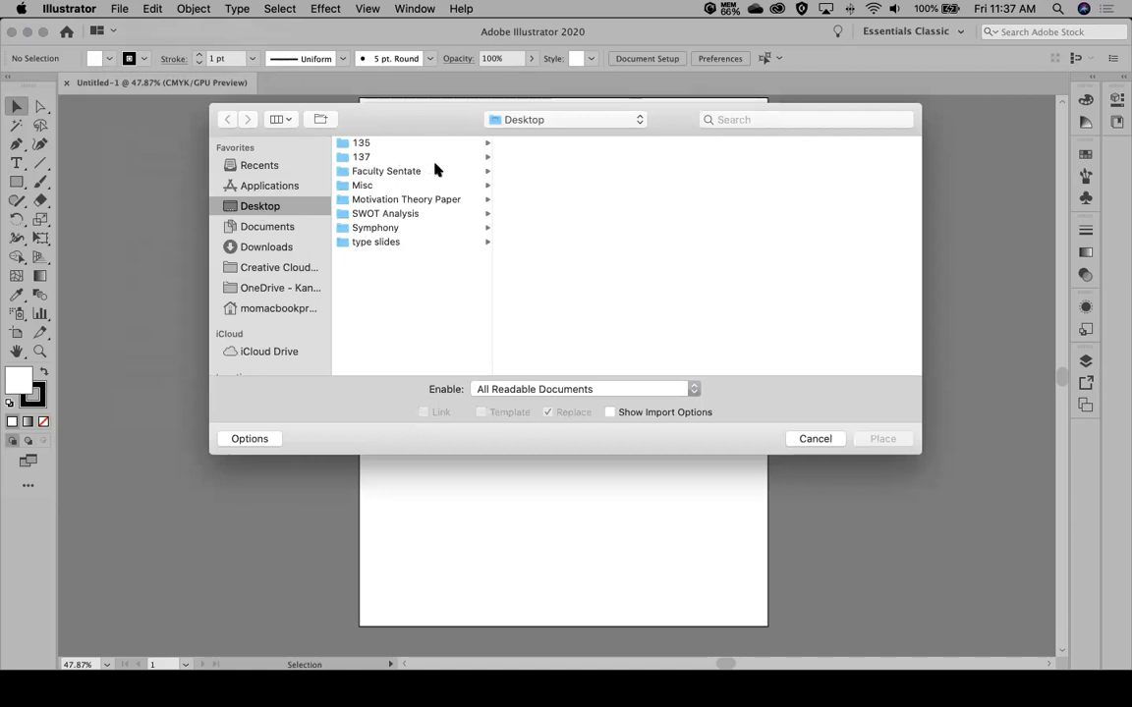
click(359, 156)
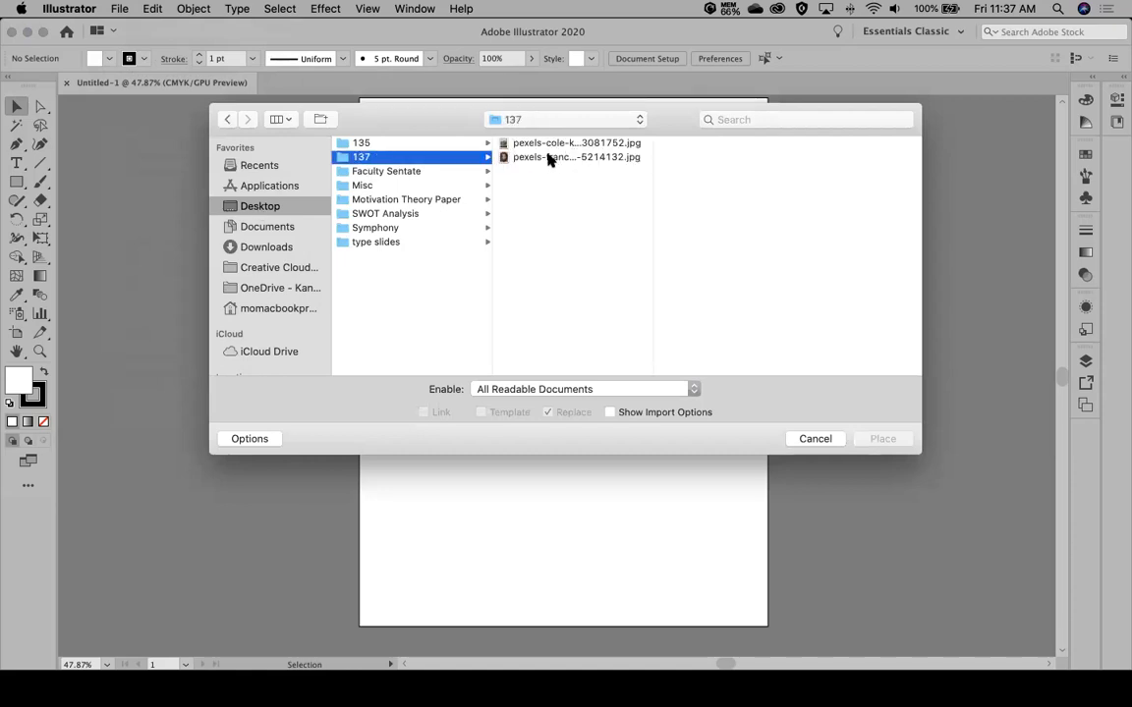
click(552, 144)
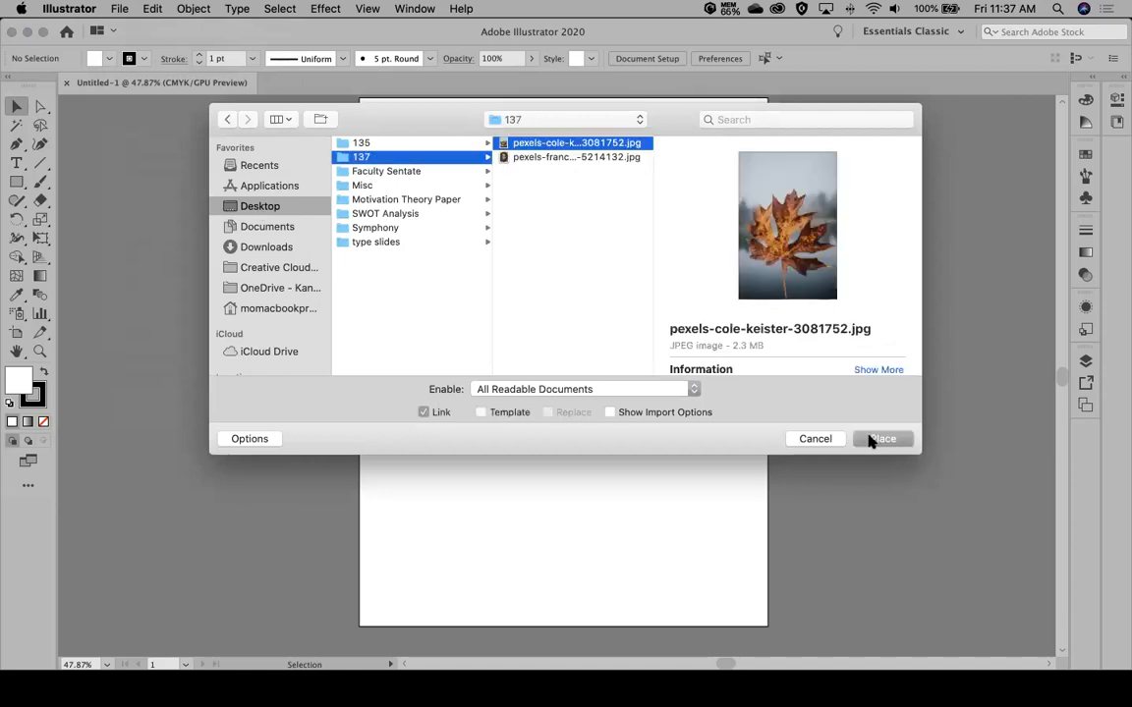
click(882, 438)
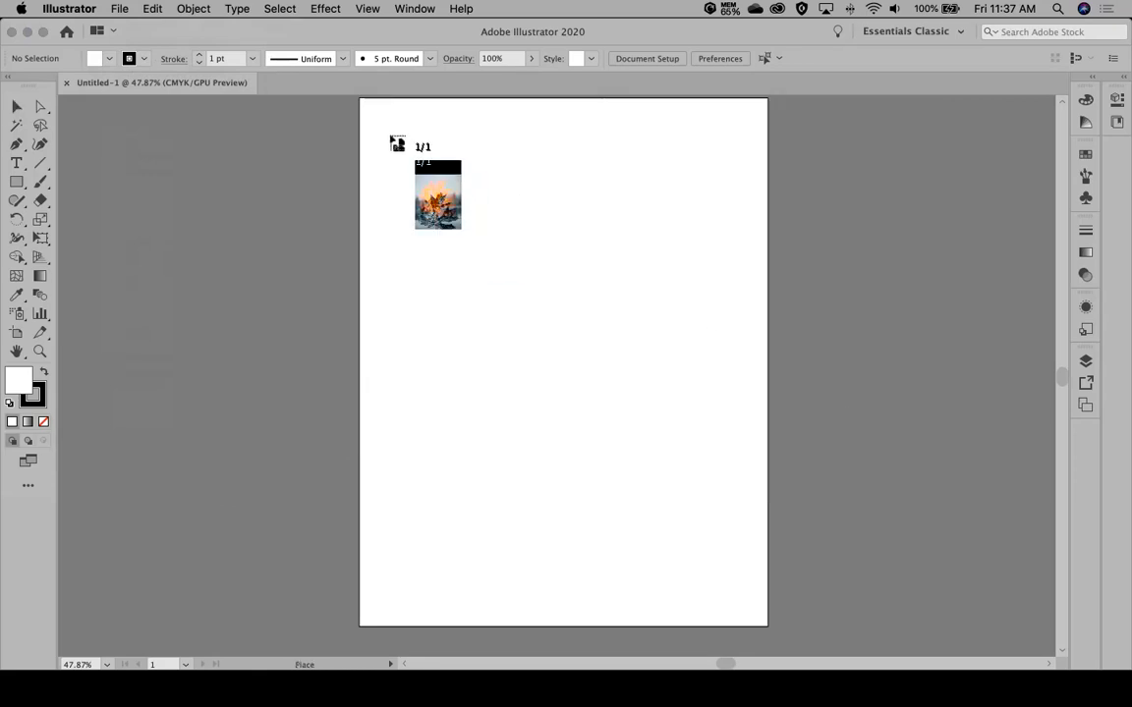
mouse_move(521, 307)
mouse_down()
mouse_move(710, 496)
mouse_move(812, 562)
mouse_up()
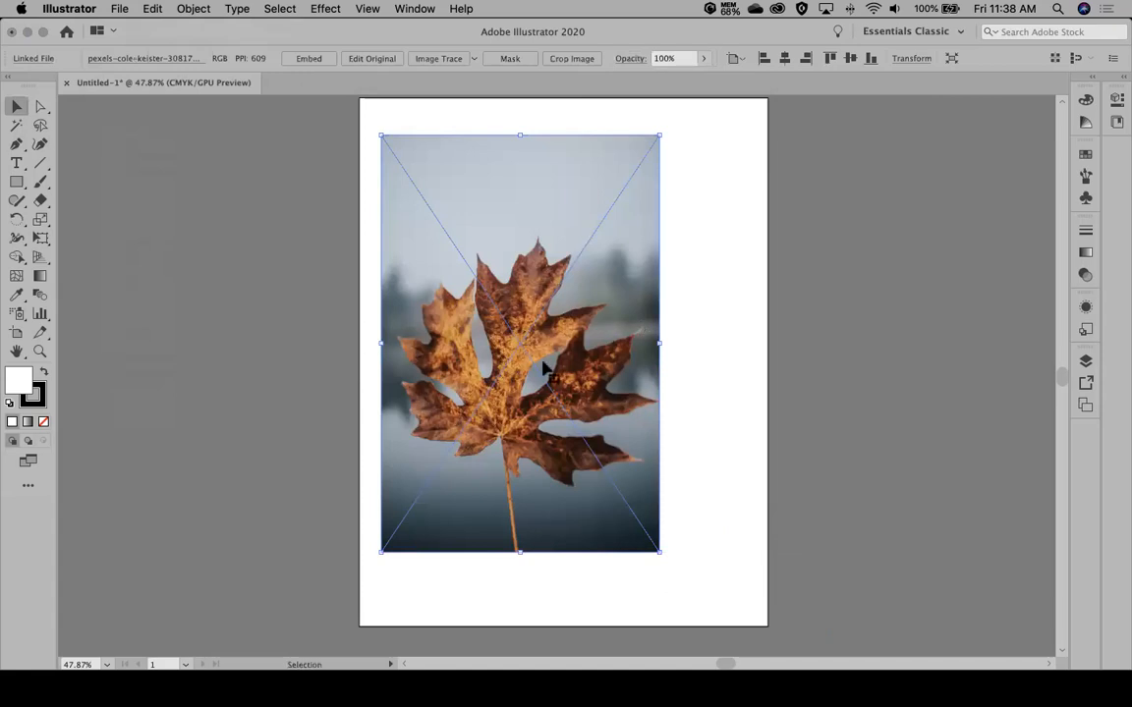
Step: Center the leaf photo horizontally and vertically on the artboard and deselect it
drag(524, 366, 539, 367)
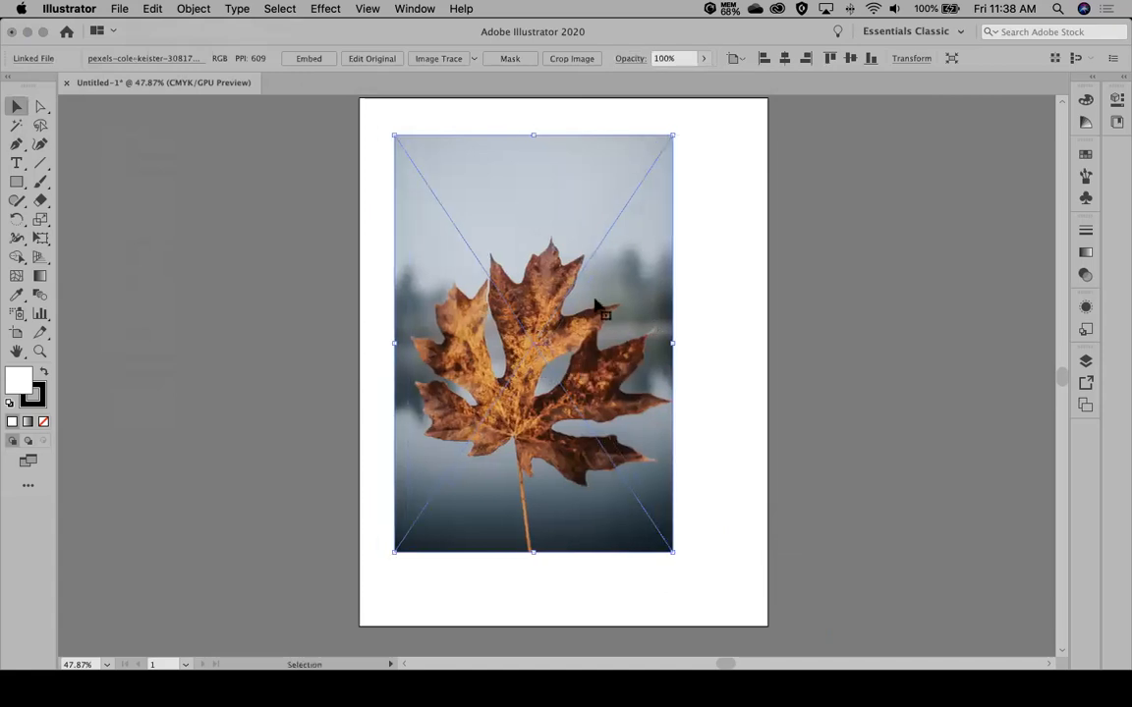
click(785, 58)
click(850, 58)
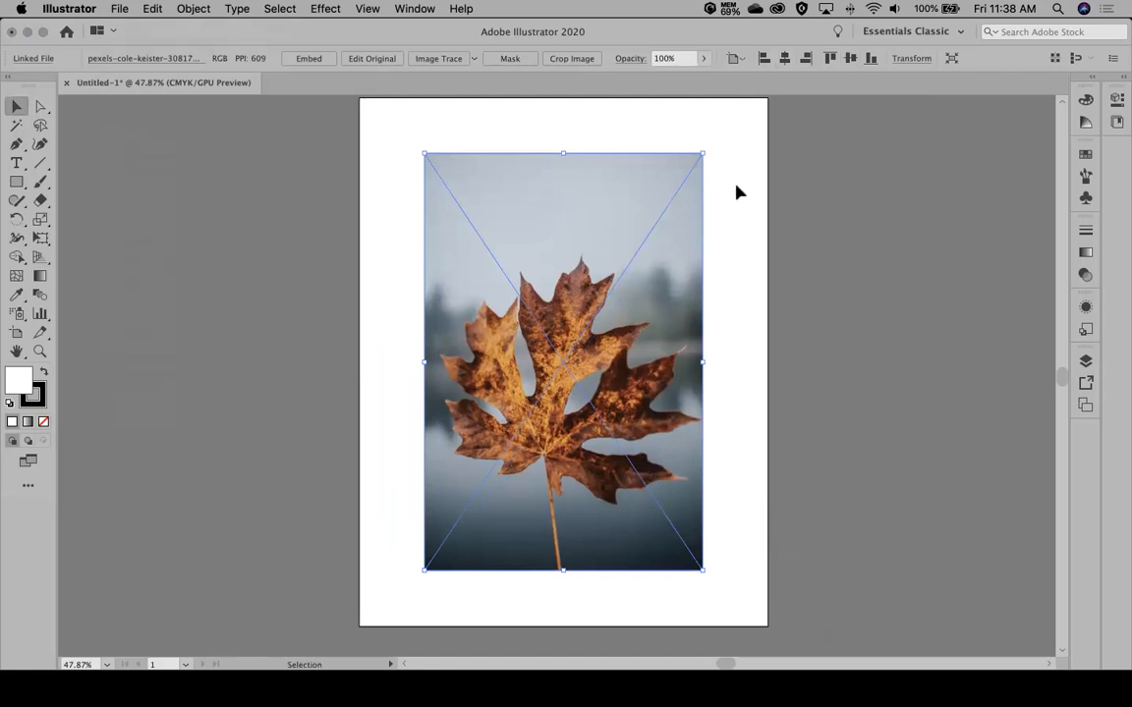
click(722, 155)
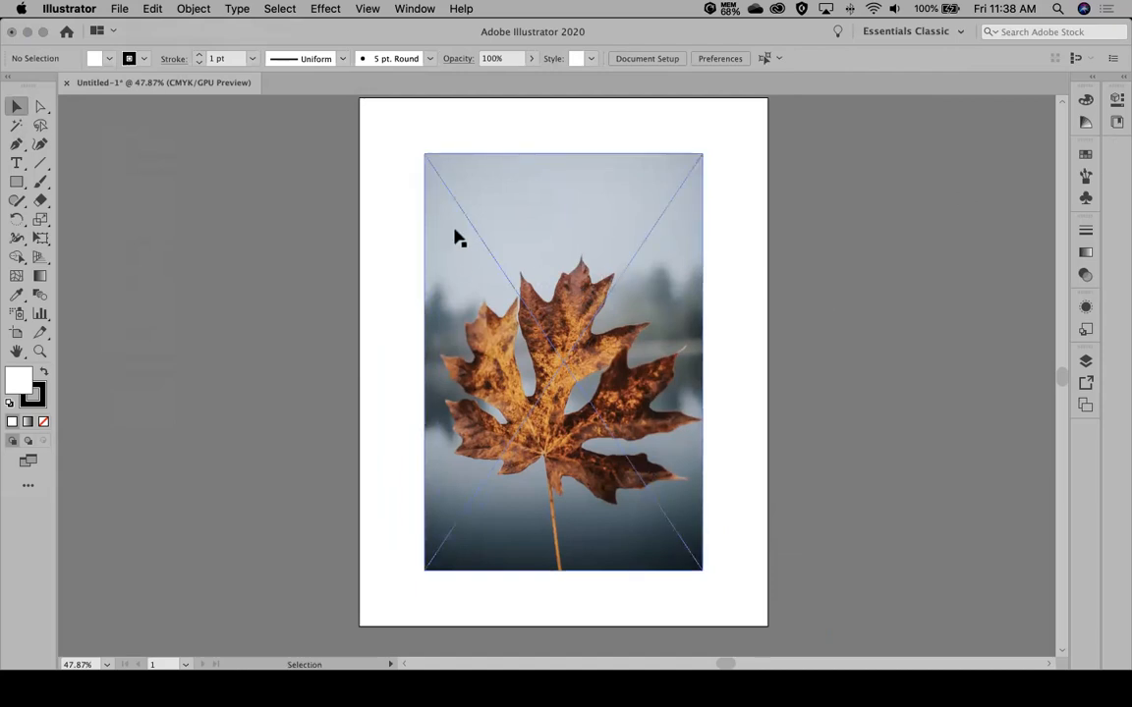
Step: Display the Image Trace settings beside the artboard with the Advanced options expanded
scroll(496, 234, right, 1)
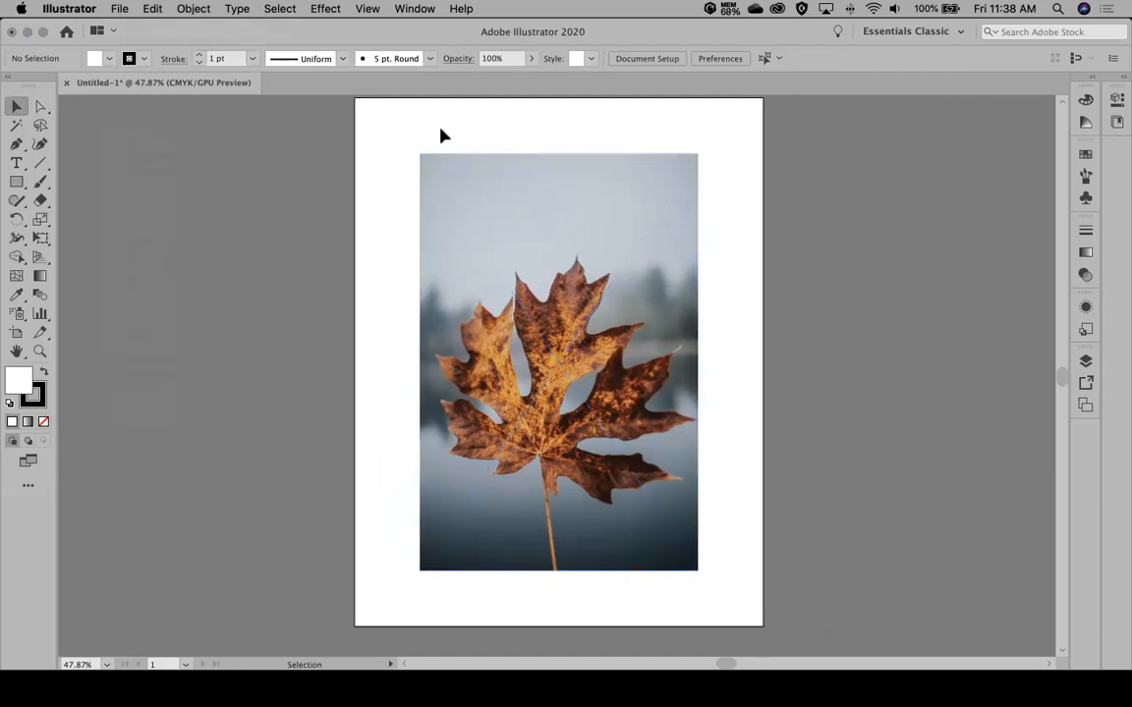
click(414, 8)
scroll(509, 378, down, 3)
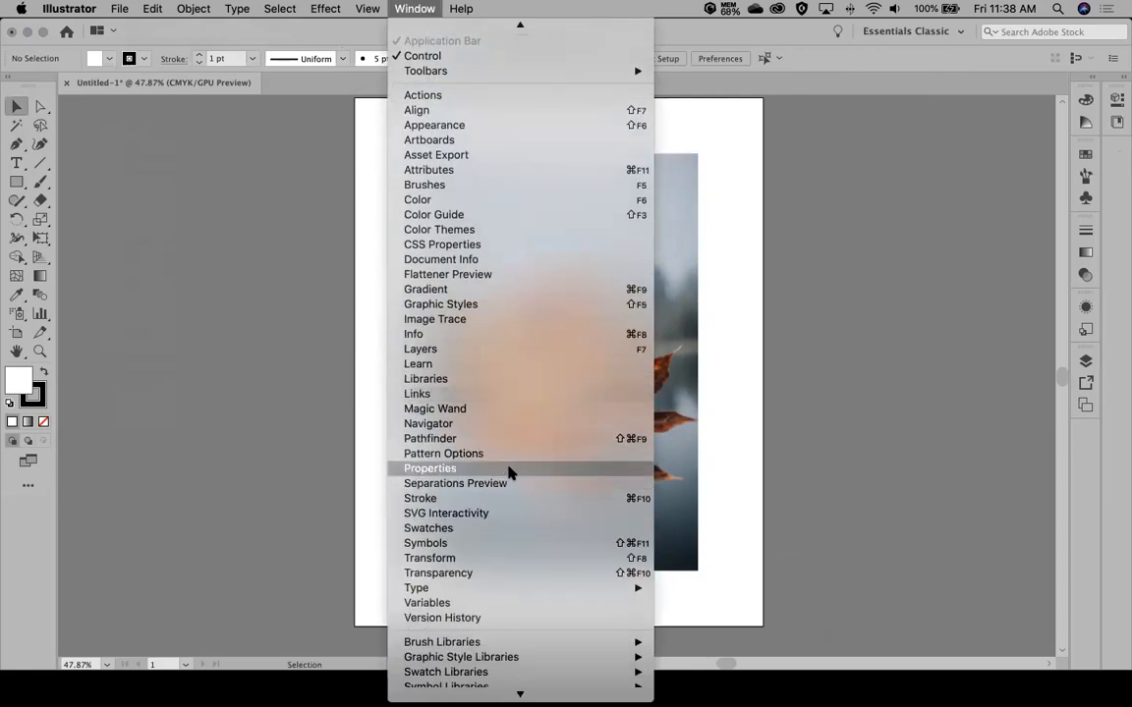
click(461, 324)
drag(947, 144, 884, 134)
click(808, 316)
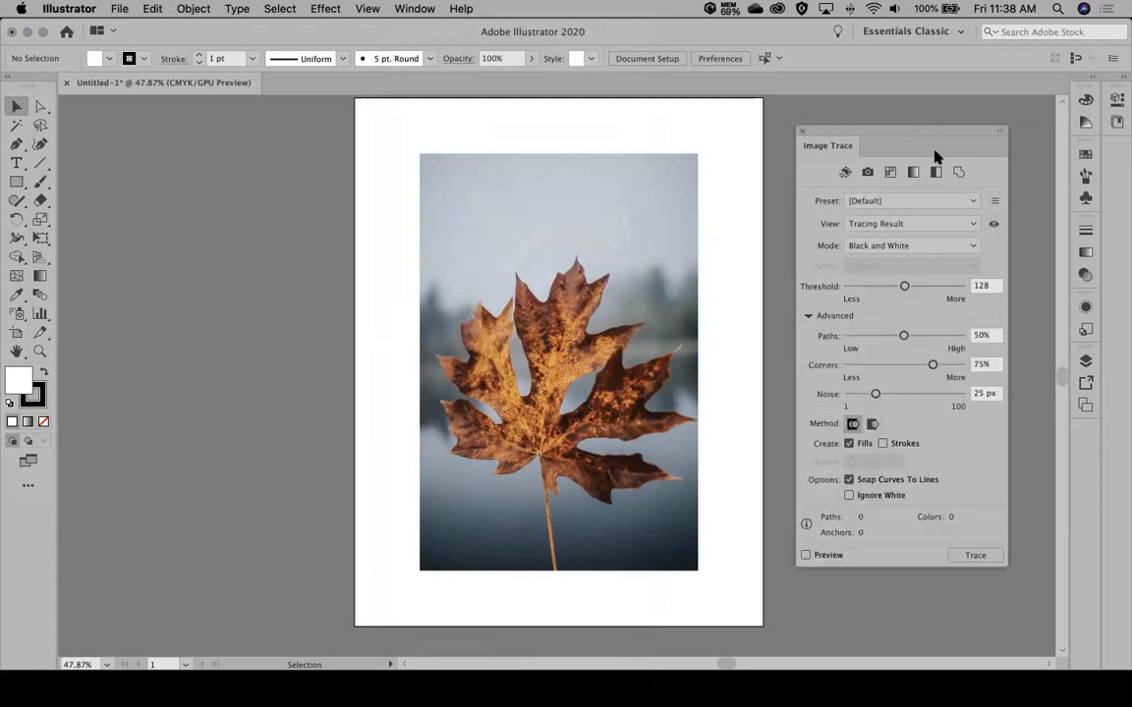
drag(904, 131, 919, 119)
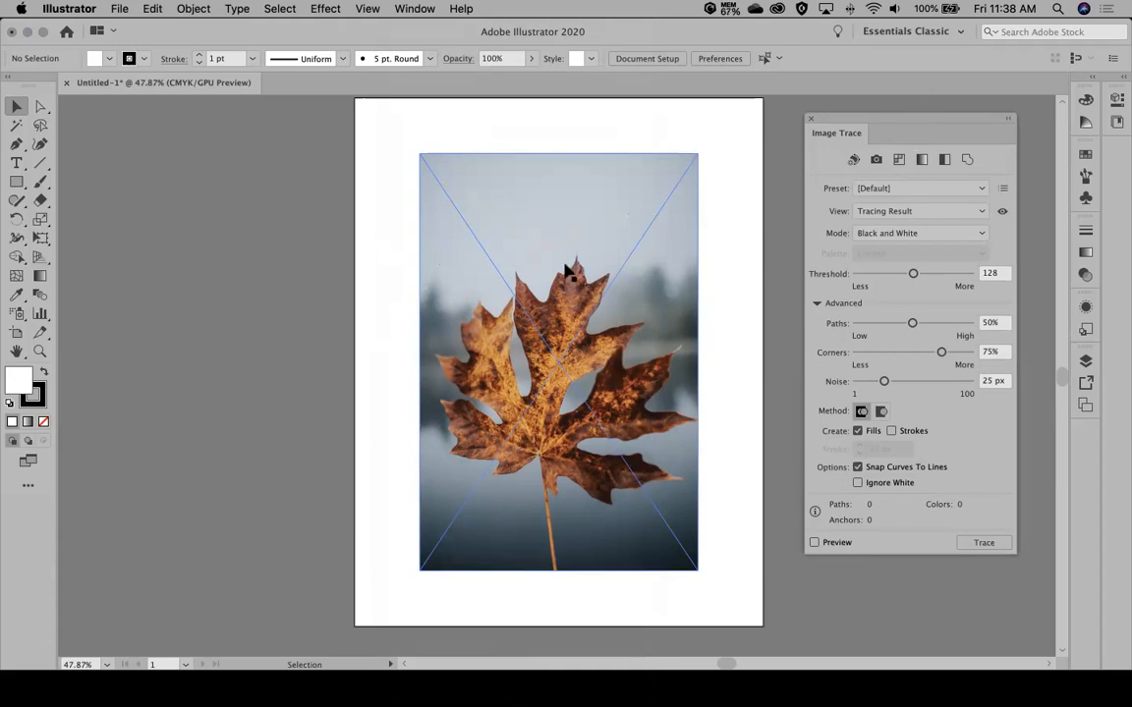
Step: Trace the leaf photo with the Low Fidelity Photo preset
click(616, 242)
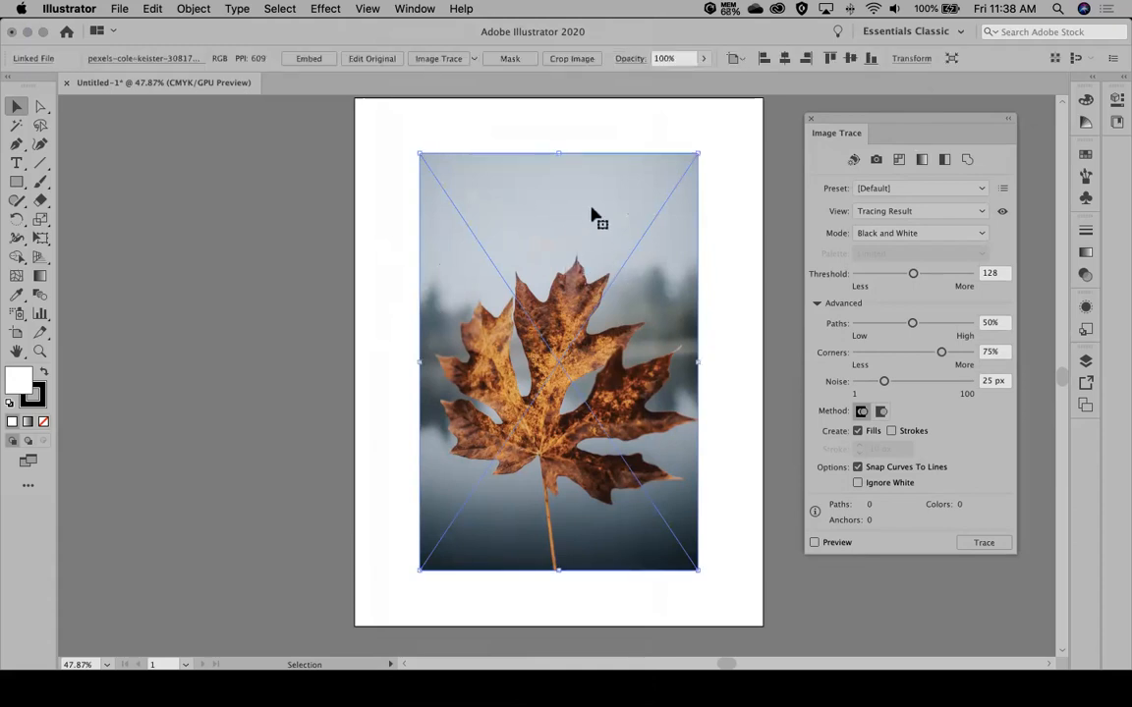
click(928, 188)
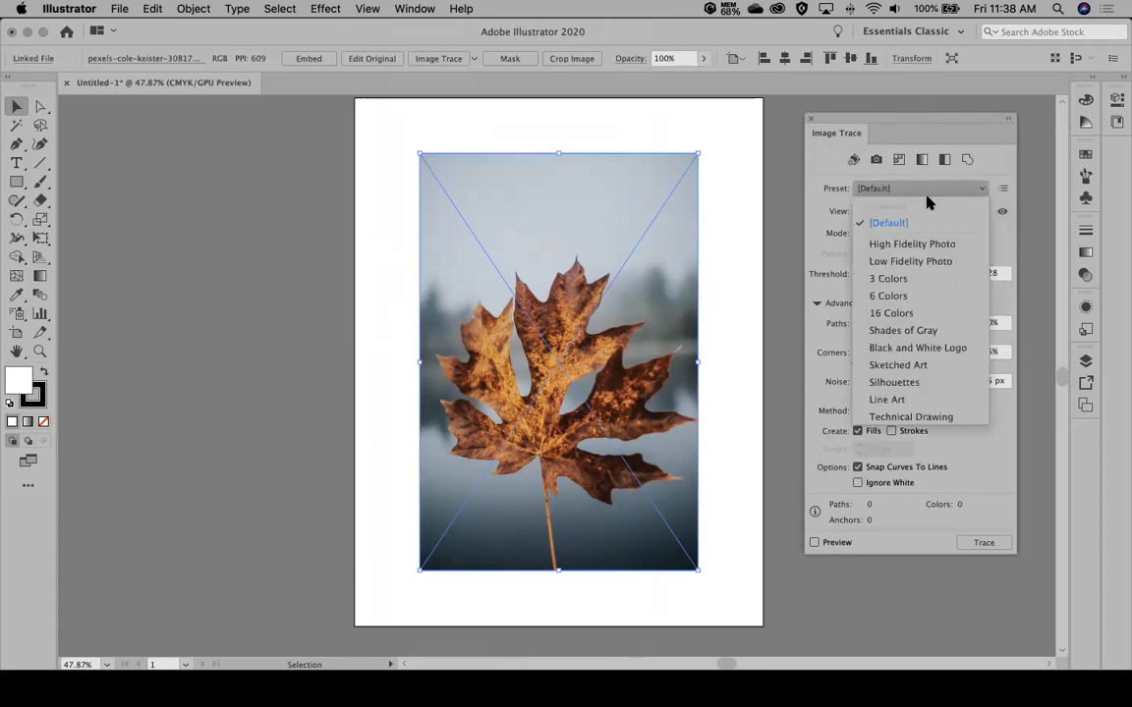
click(900, 261)
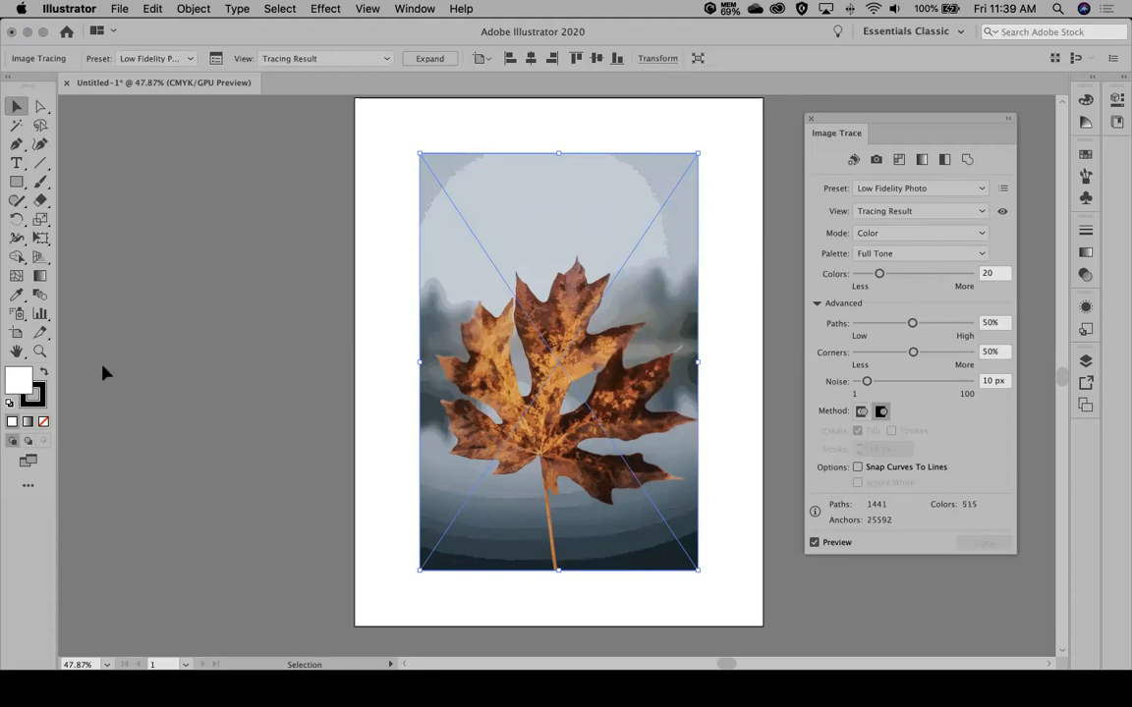
Step: Inspect the traced color shapes around the leaf's left lobe up close and fit the whole artboard back in view
click(40, 352)
drag(429, 269, 851, 529)
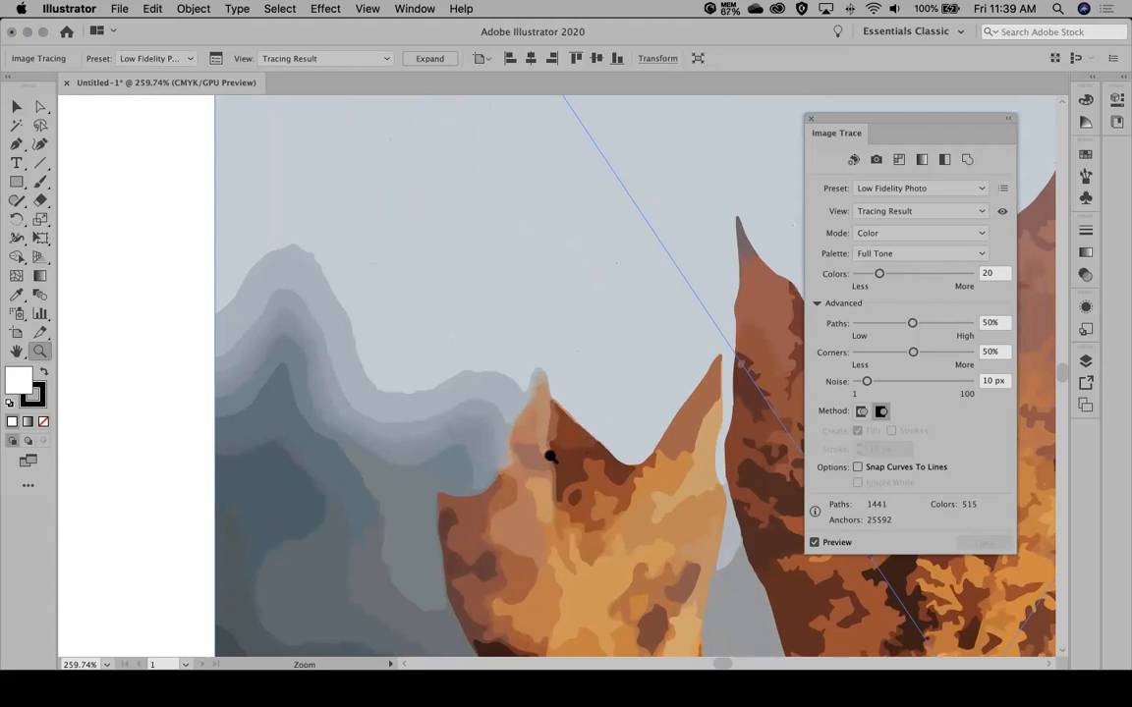
click(15, 106)
key(a)
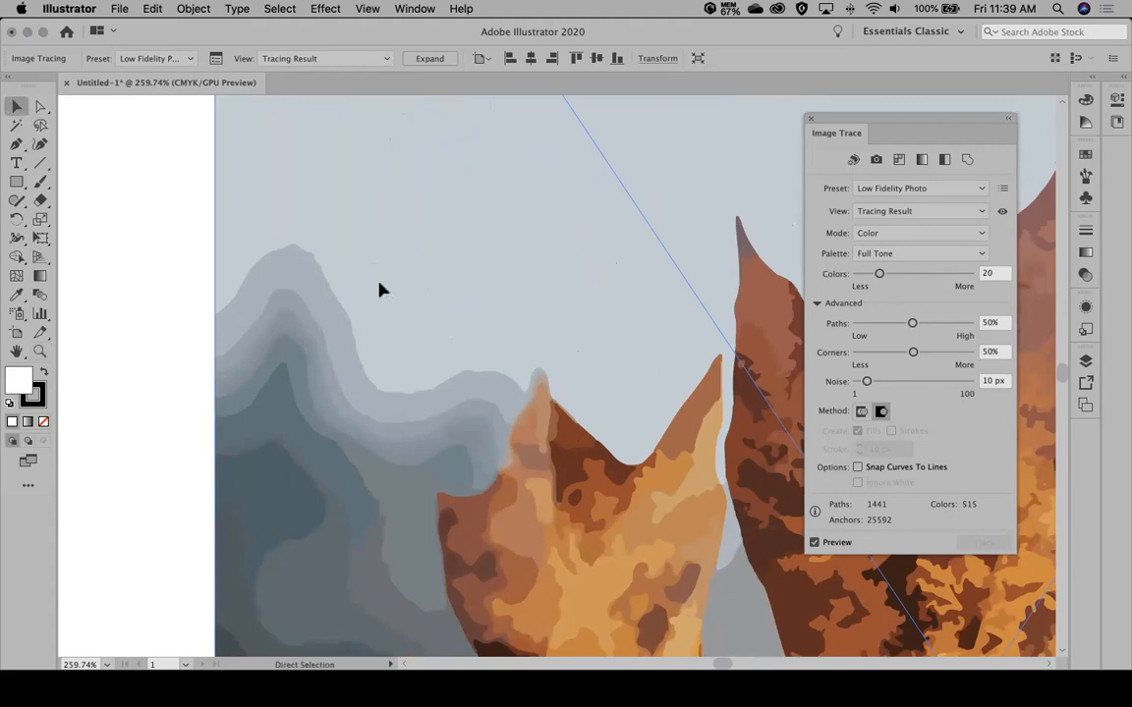
key(super+0)
key(v)
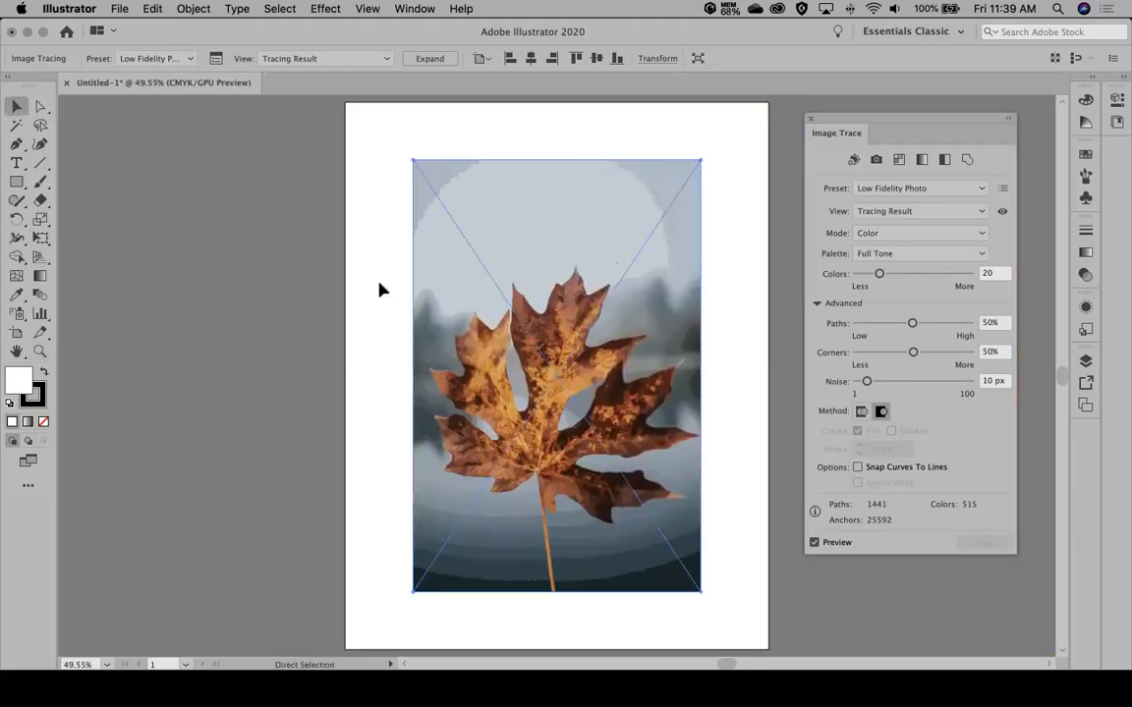
Step: Change the leaf tracing to the Sketched Art preset and show the available color modes
click(892, 189)
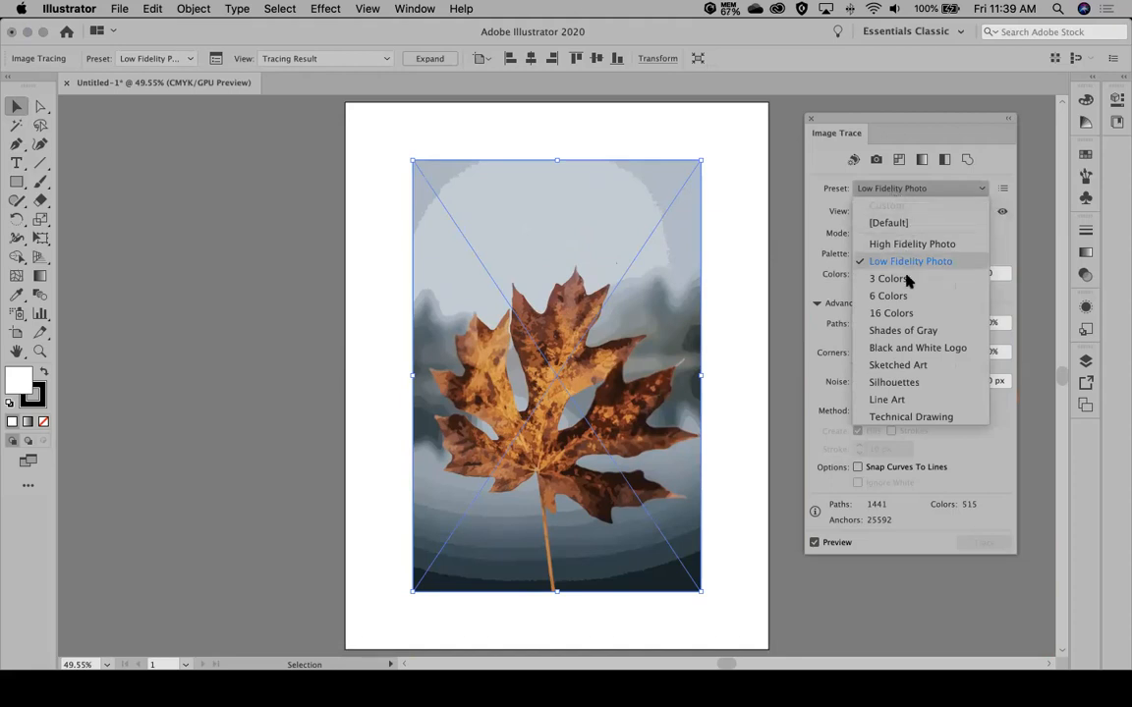
click(887, 370)
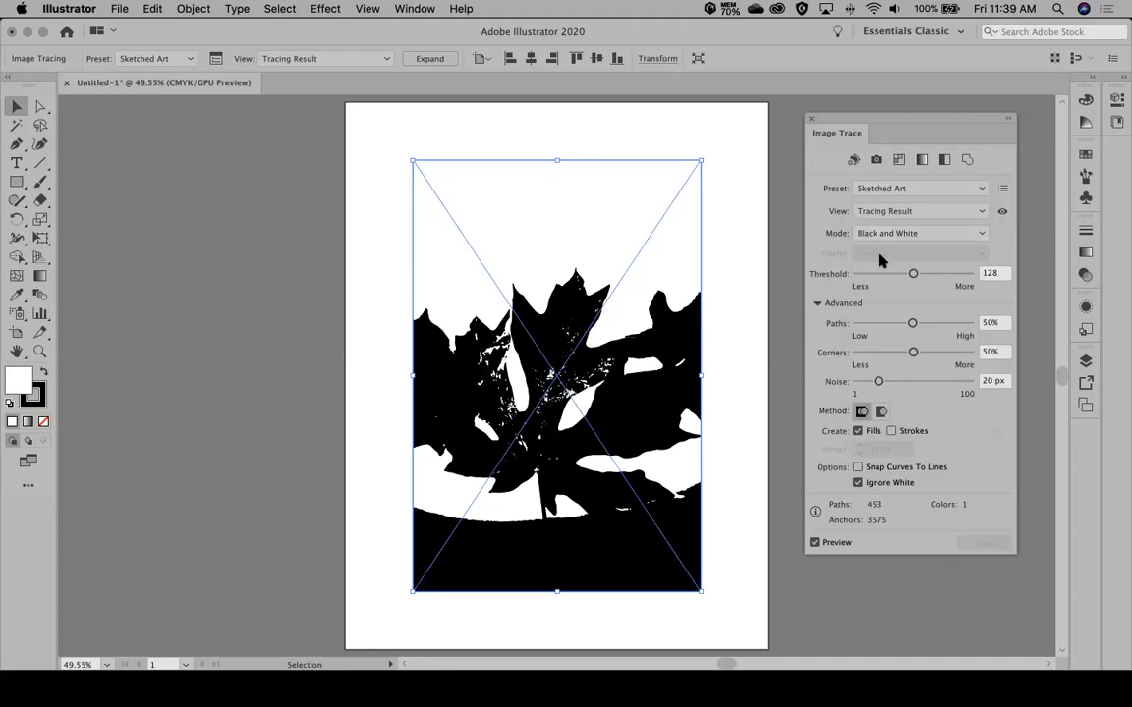
click(901, 233)
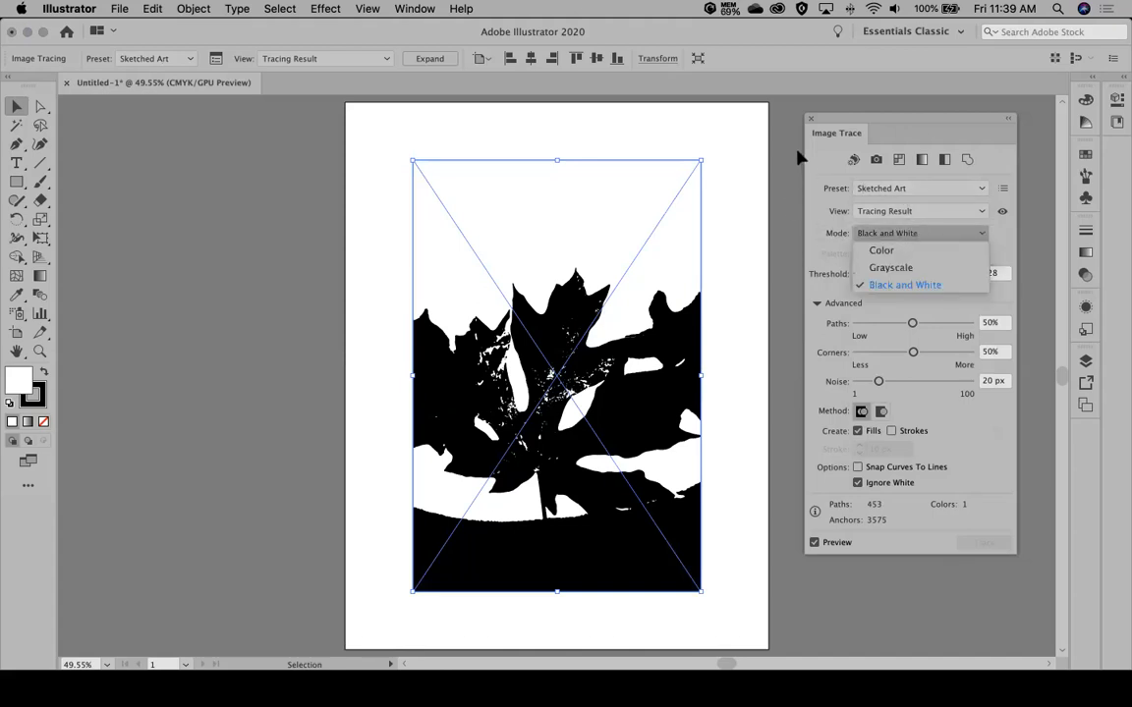
Step: Change the leaf tracing to the Shades of Gray preset
click(828, 155)
click(902, 190)
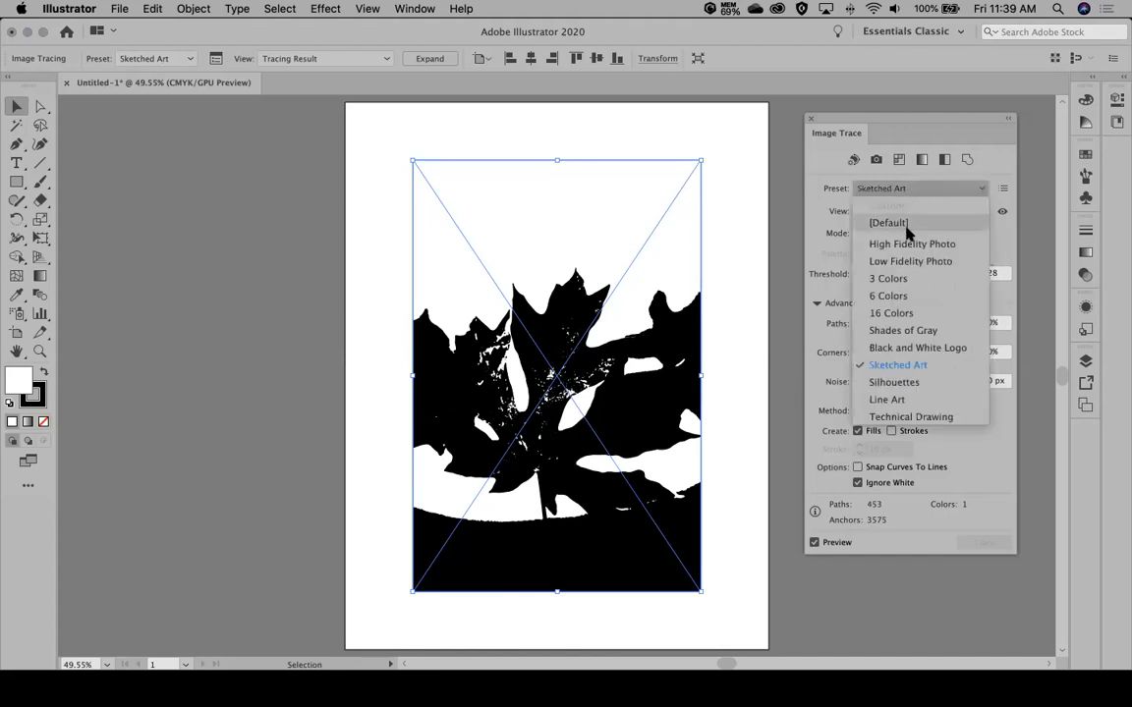
click(899, 330)
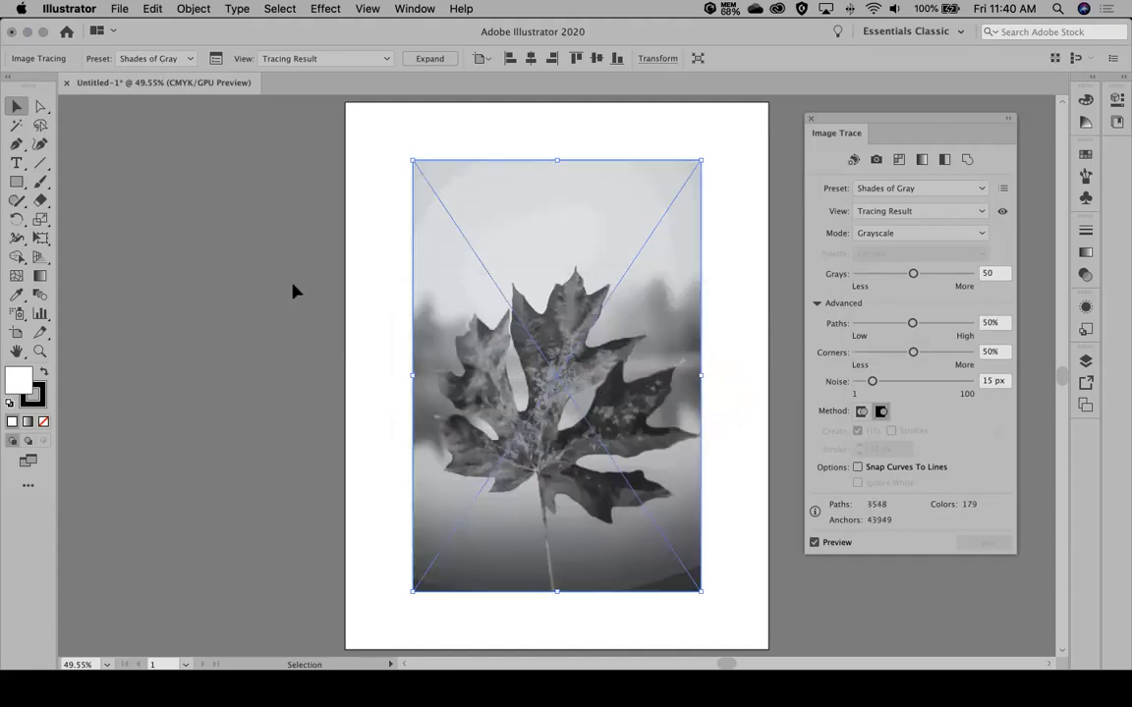
Step: Reduce the leaf tracing's Grays to 10 and then 5 while viewing the upper lobes up close
click(373, 230)
click(39, 351)
drag(489, 296, 694, 447)
scroll(639, 410, right, 5)
scroll(640, 410, down, 2)
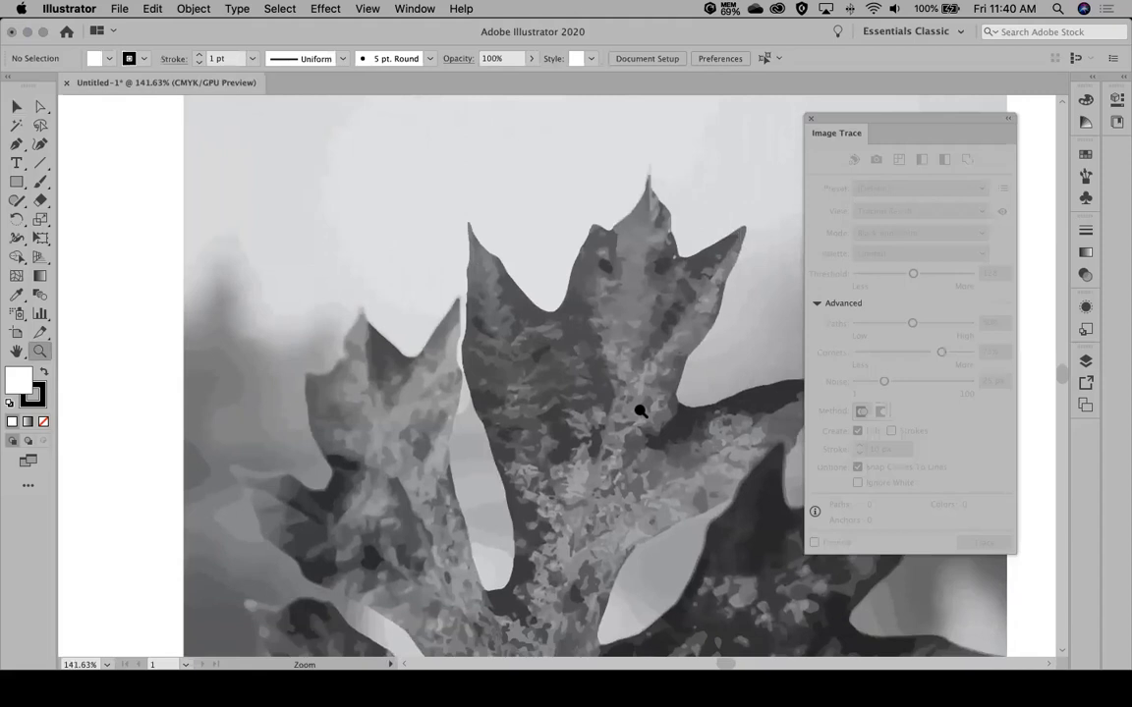
click(17, 106)
click(507, 274)
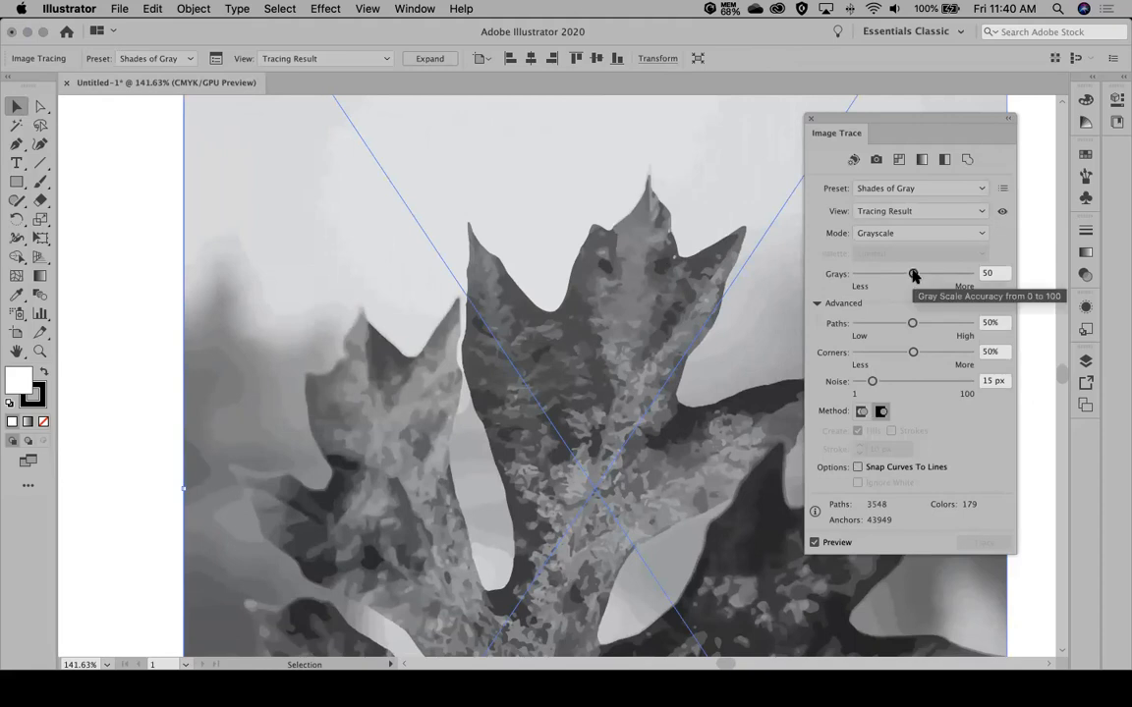
drag(914, 276, 868, 278)
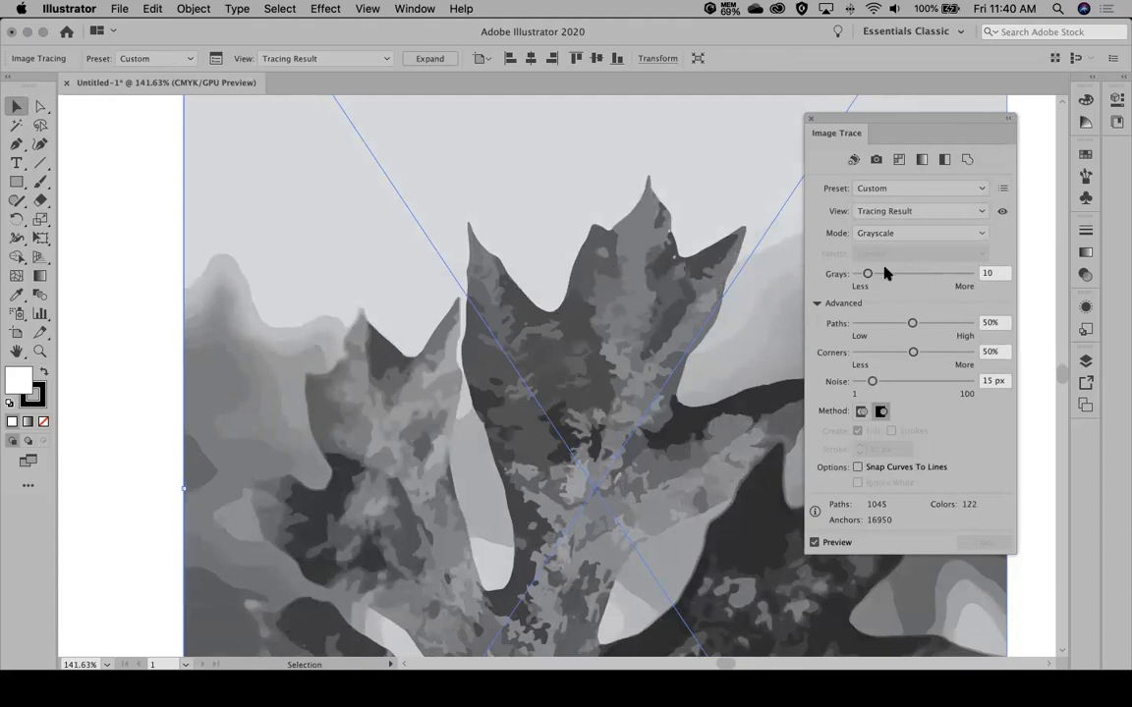
drag(866, 275, 864, 276)
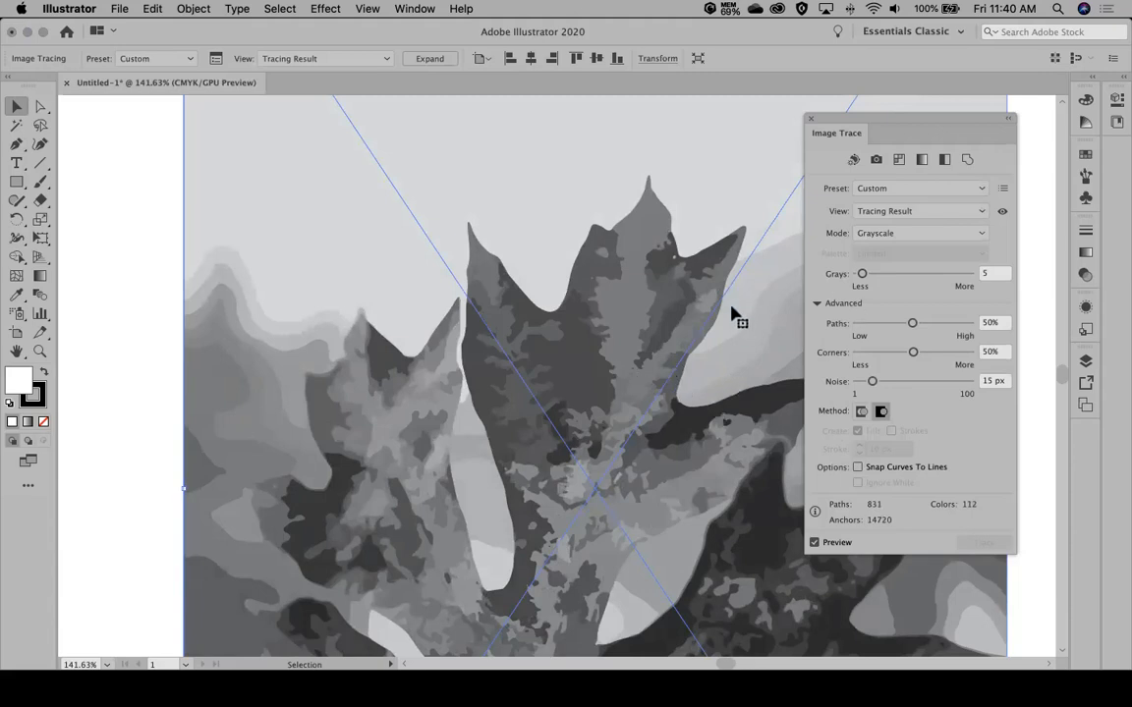
Step: Lower the tracing's Paths setting to 10% and its Corners setting to 5%
scroll(735, 314, down, 3)
scroll(733, 315, up, 2)
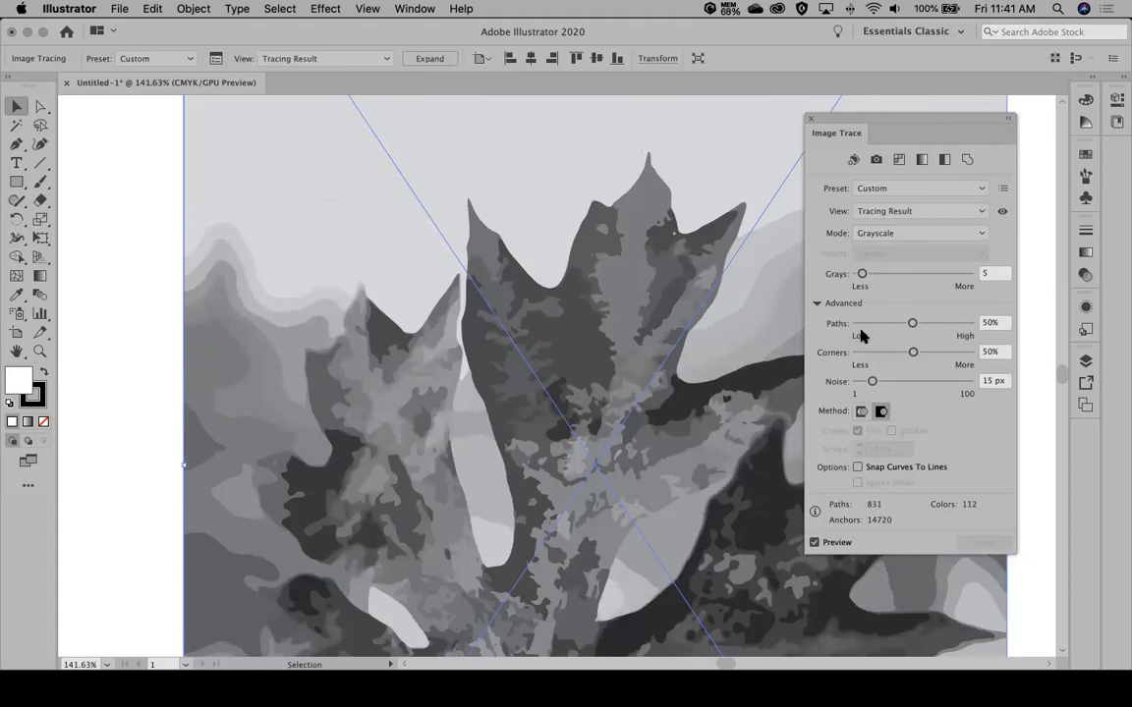
drag(910, 325, 910, 325)
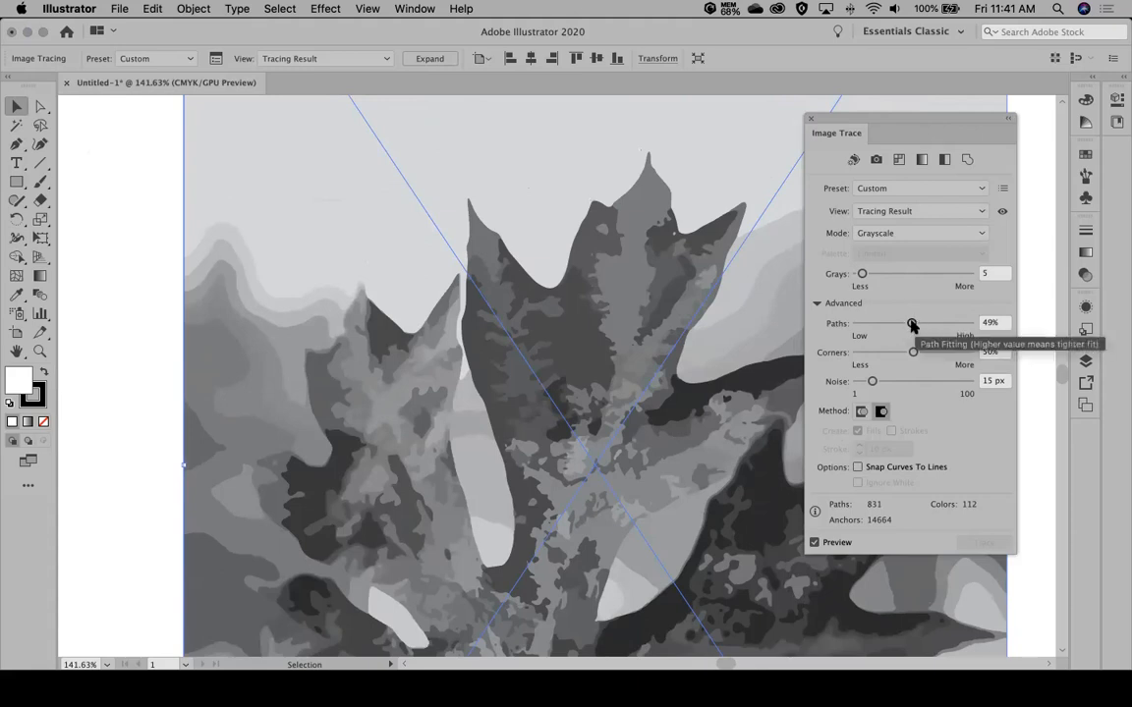
drag(911, 325, 866, 324)
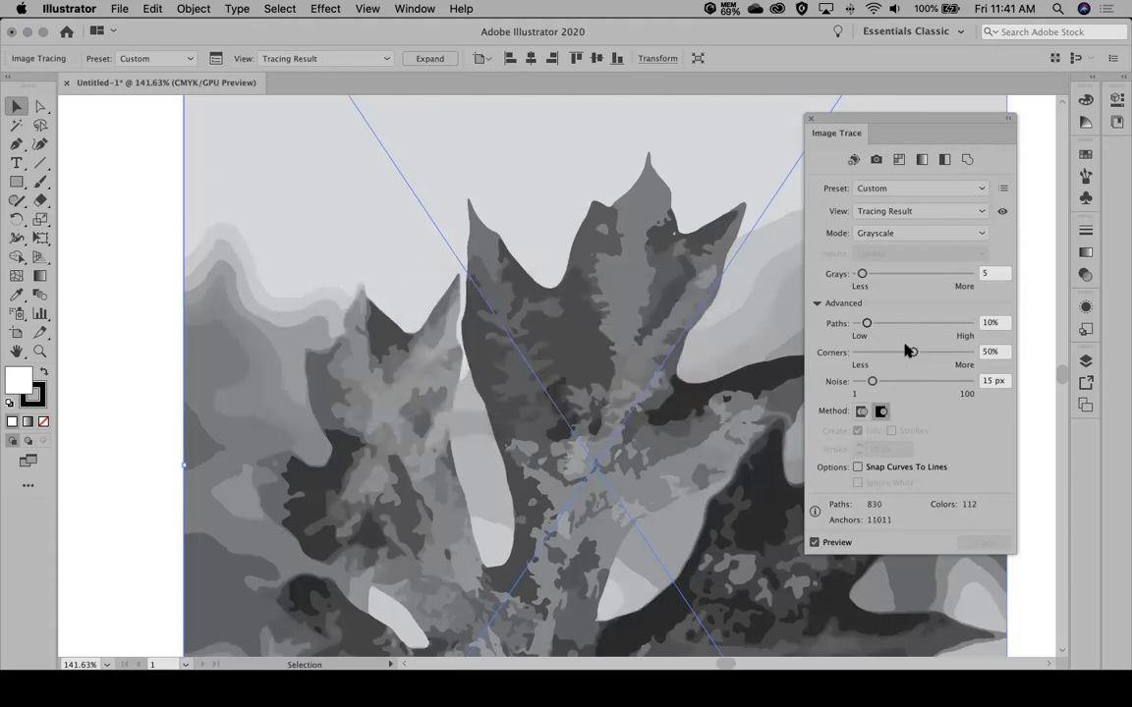
drag(913, 352, 861, 357)
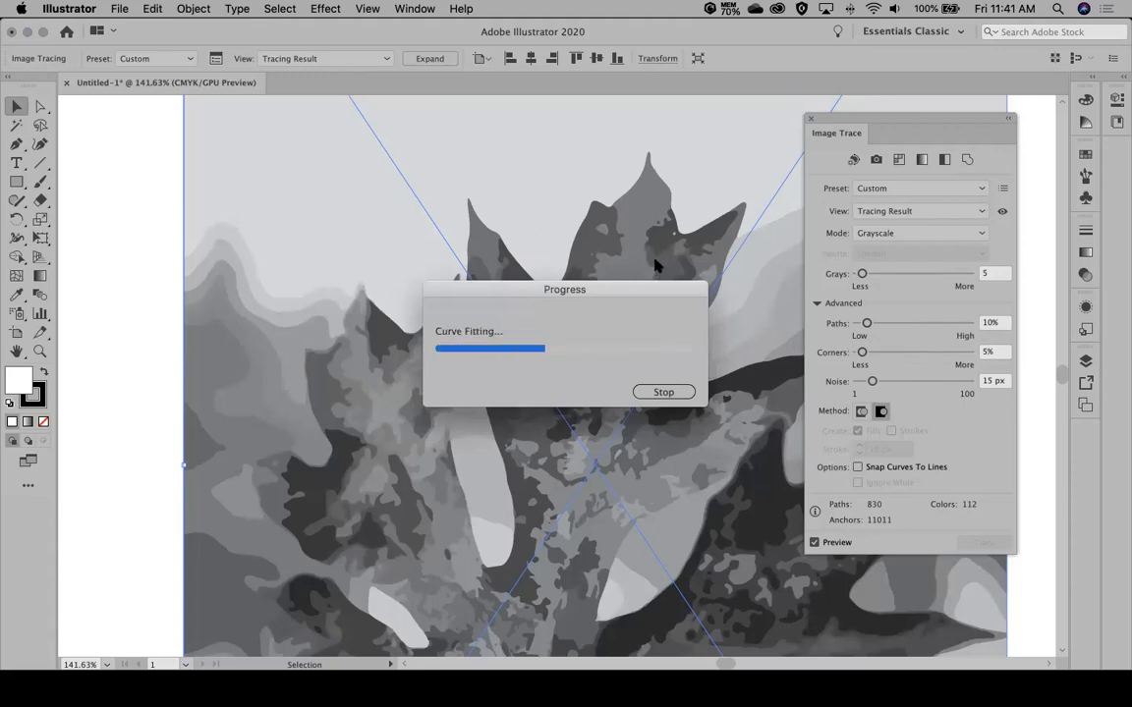
Step: Set the tracing's Grays to 3 and check the simplified shapes across the leaf
click(858, 275)
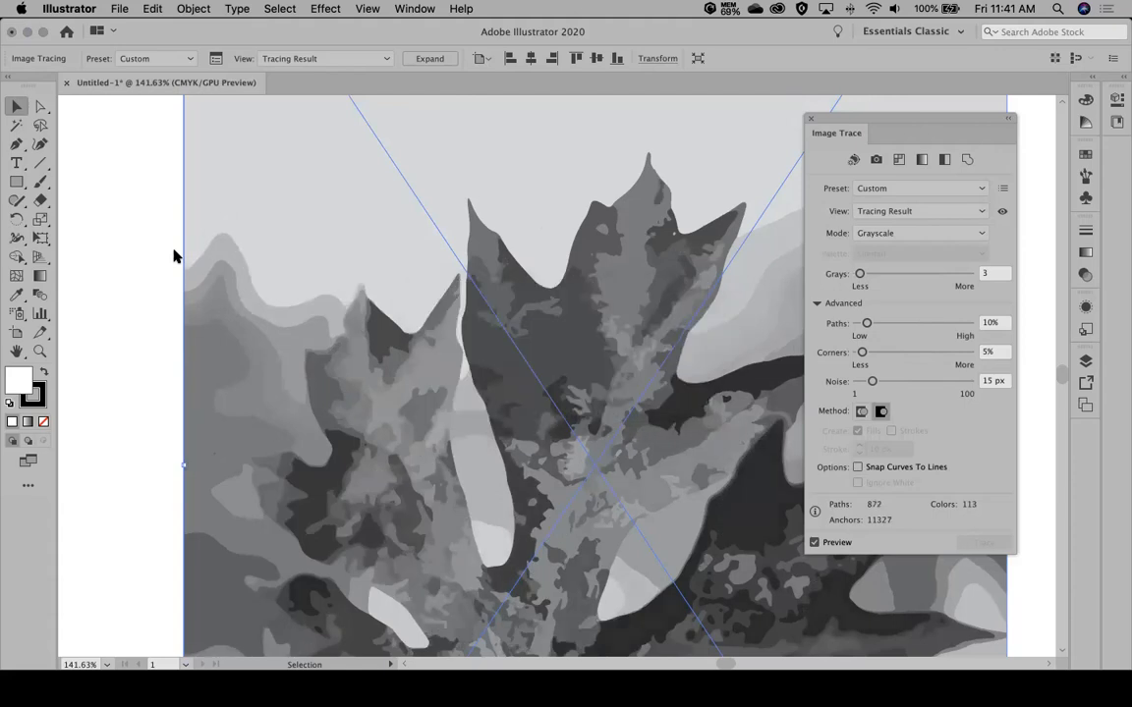
scroll(251, 290, down, 5)
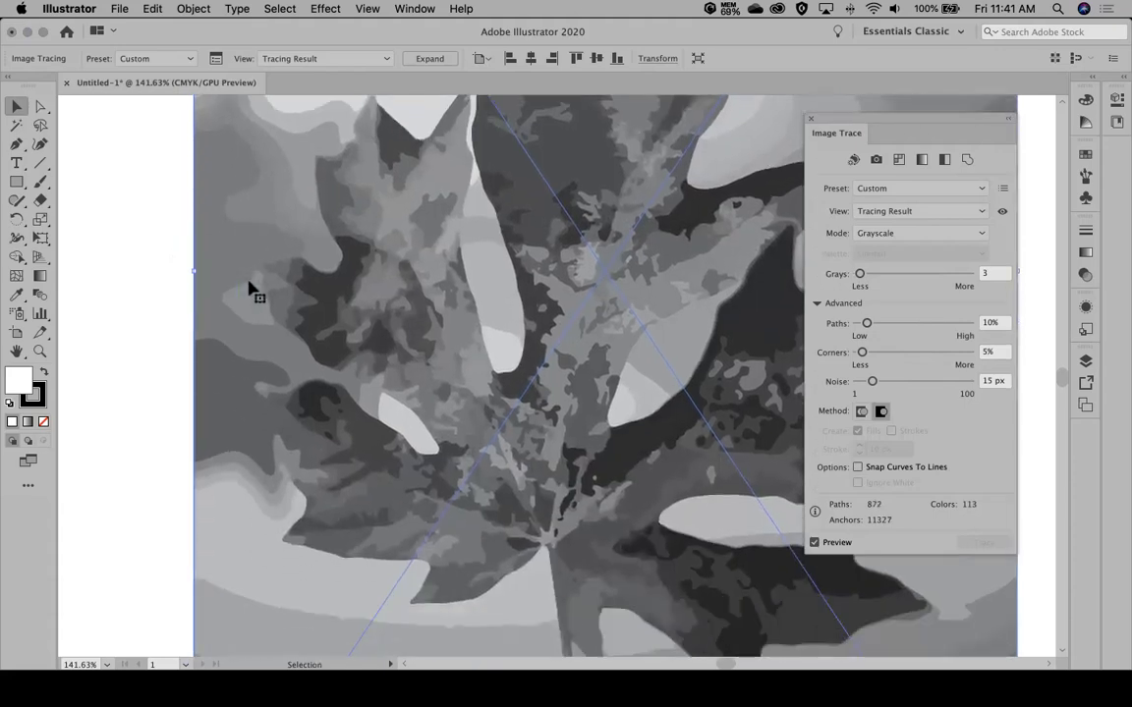
scroll(250, 290, up, 3)
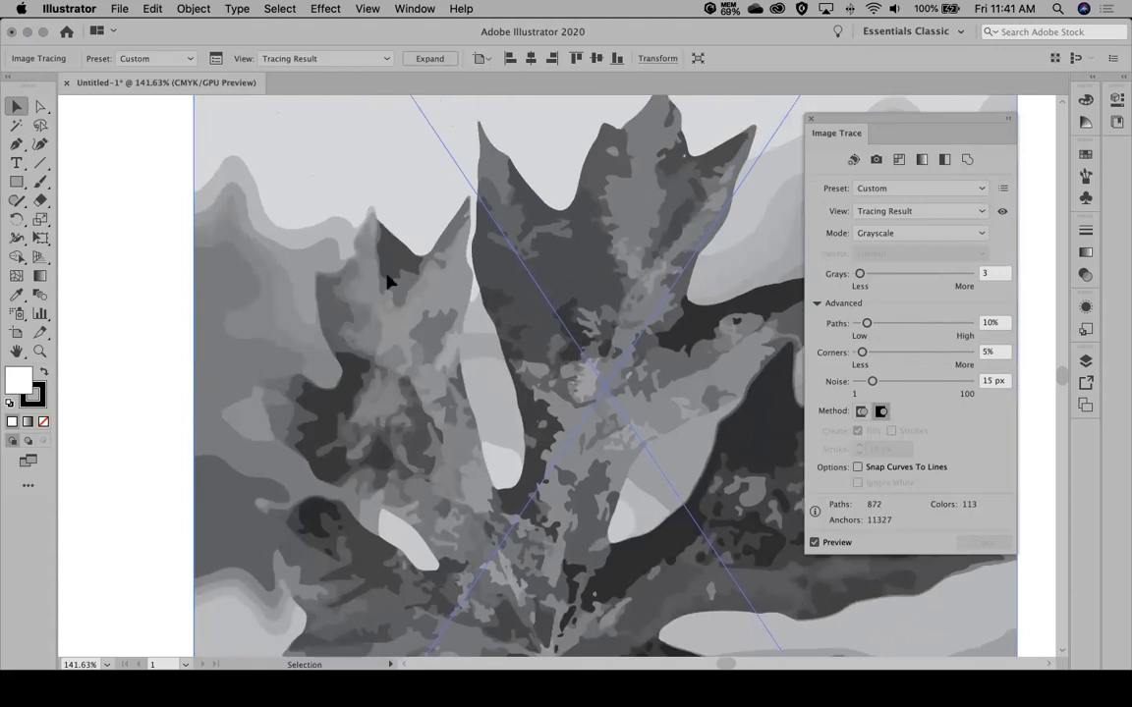
Step: Fit the artboard in view and expand the leaf tracing into editable vector shapes
key(super+0)
click(395, 415)
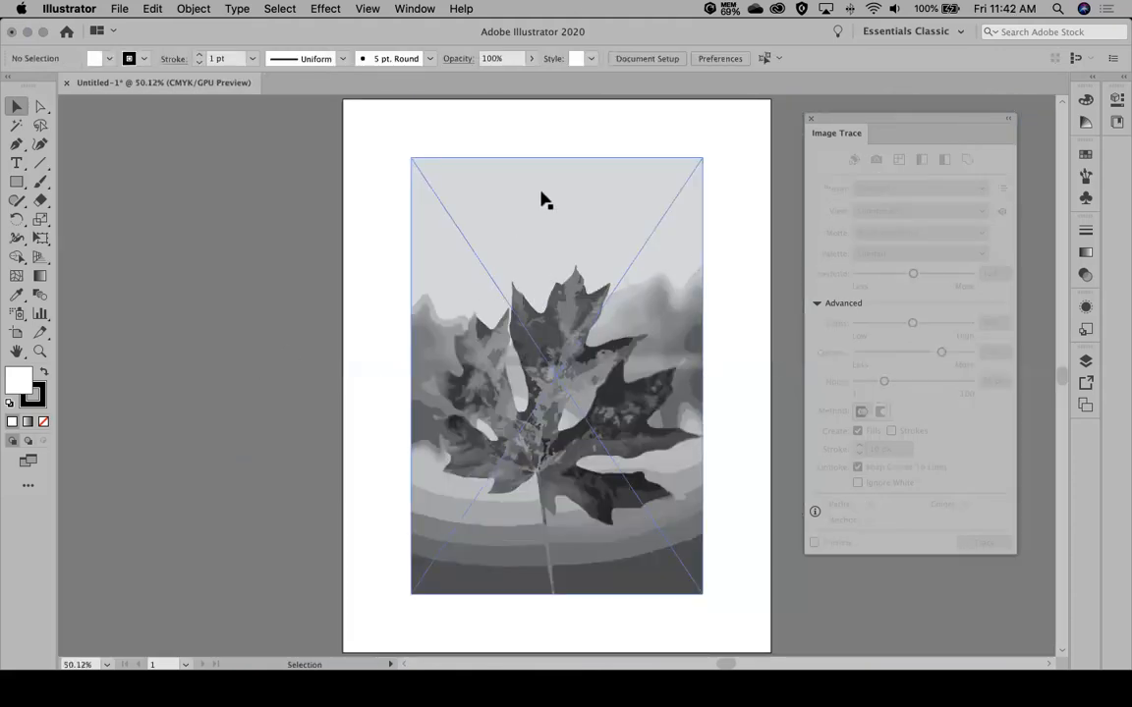
click(584, 255)
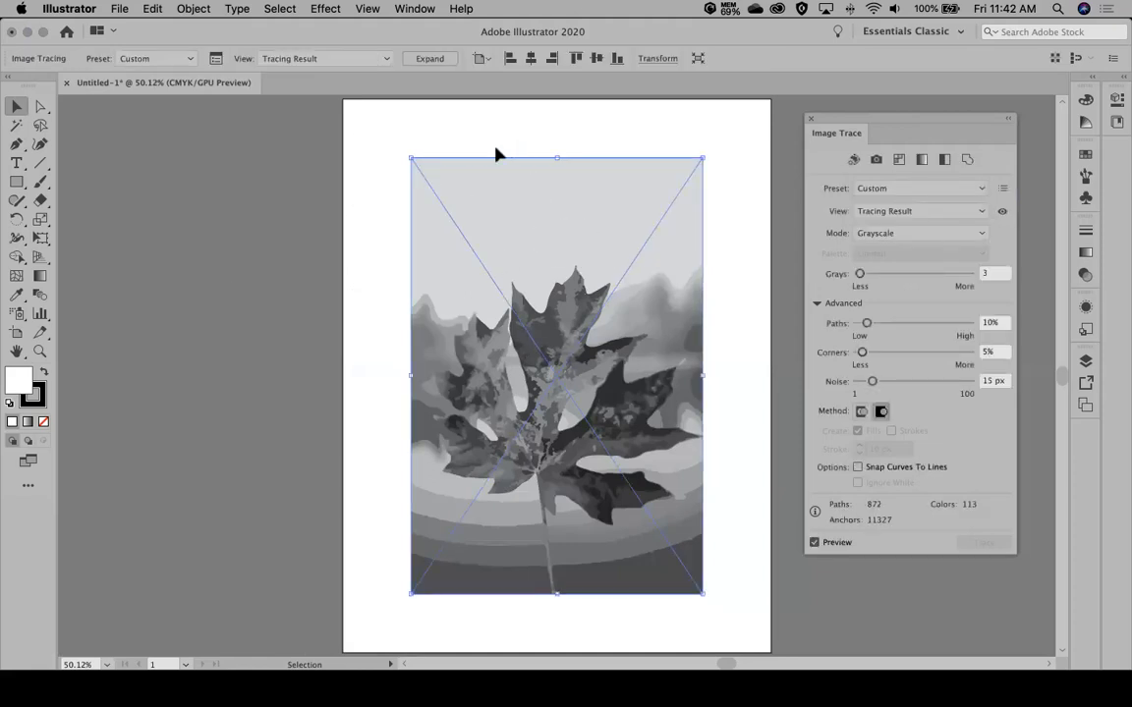
click(432, 59)
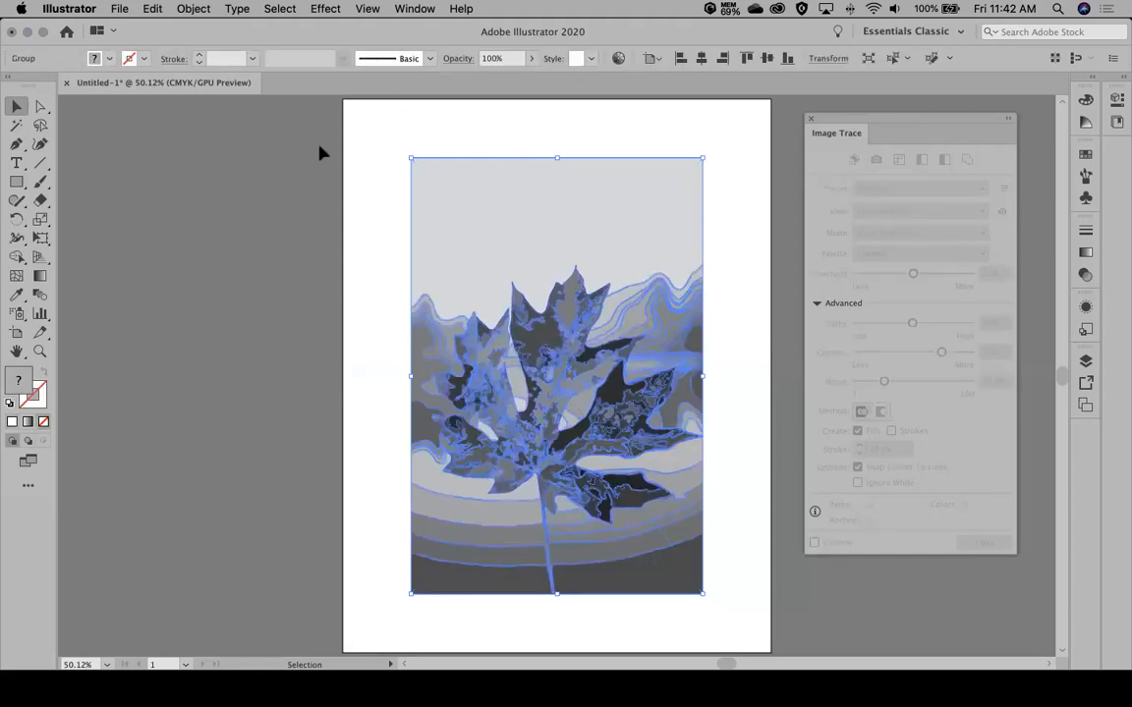
Step: Delete the large light gray sky shape above the leaf with the Direct Selection tool
click(40, 107)
click(403, 165)
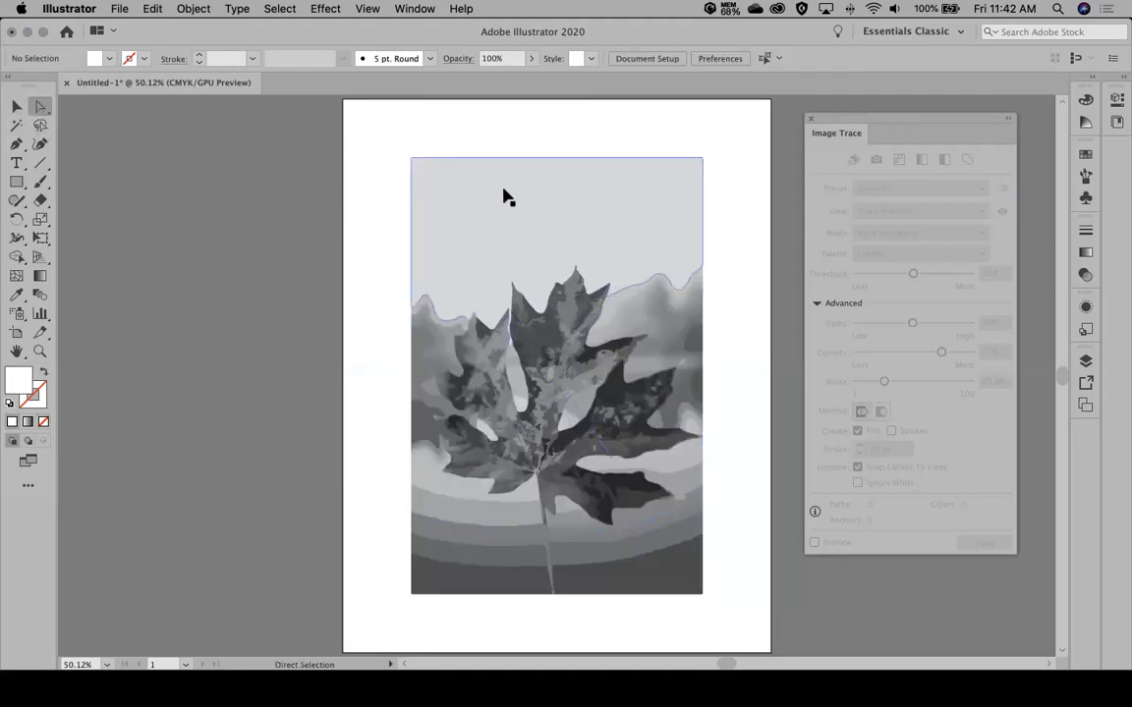
click(503, 196)
click(386, 131)
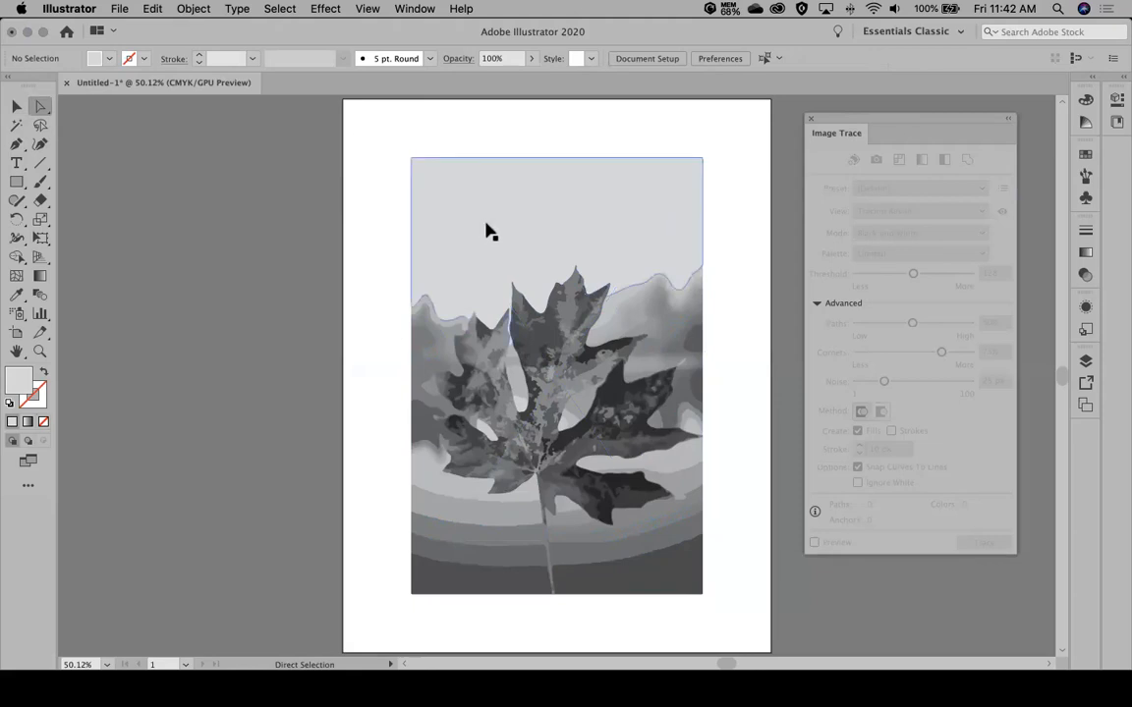
click(520, 220)
key(Delete)
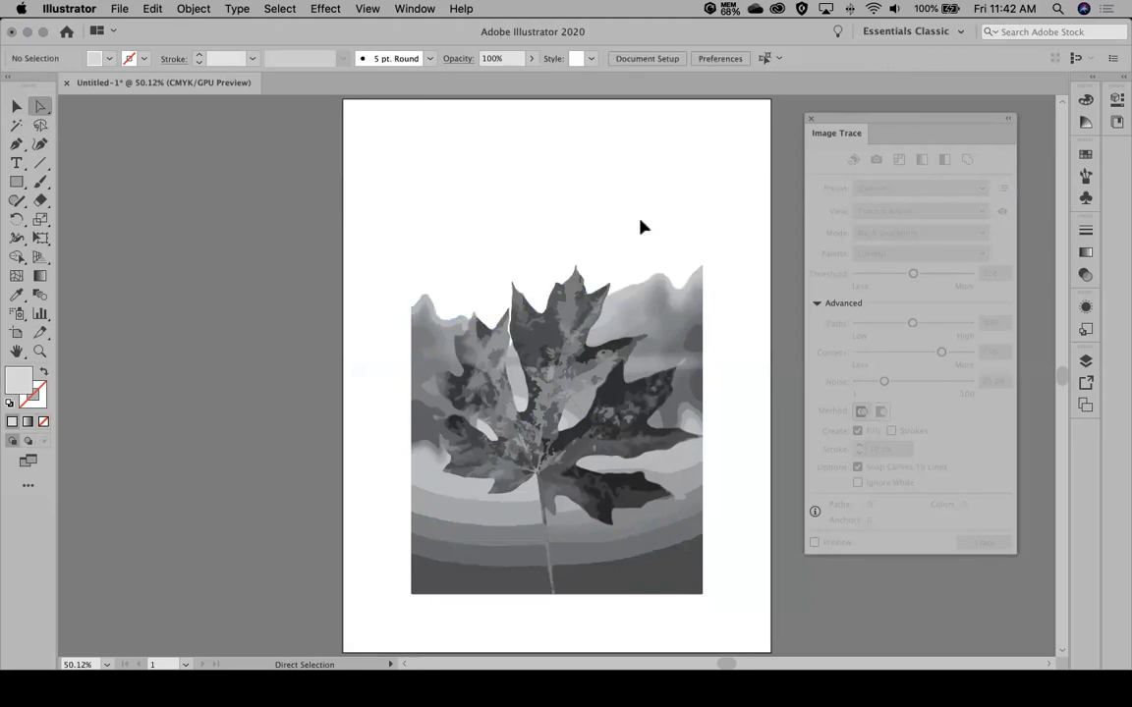
Step: Delete the layered gray background shapes beside the leaf's upper left lobe
click(424, 304)
key(Delete)
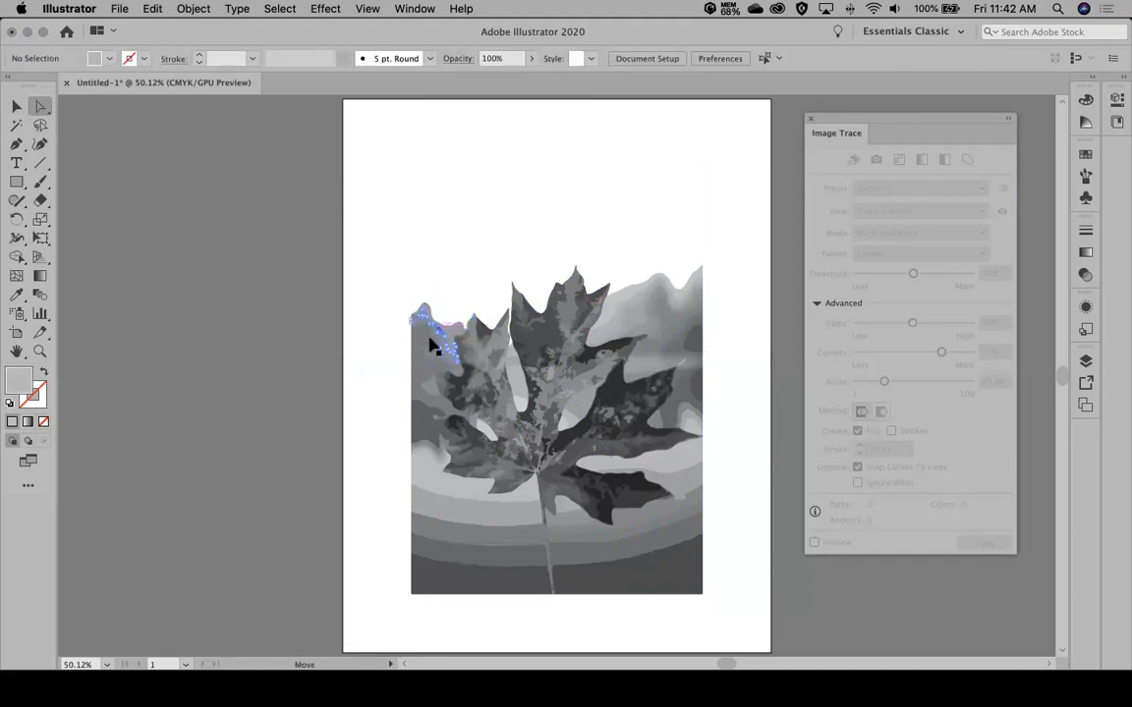
click(435, 338)
key(Delete)
click(445, 339)
key(Delete)
key(Delete)
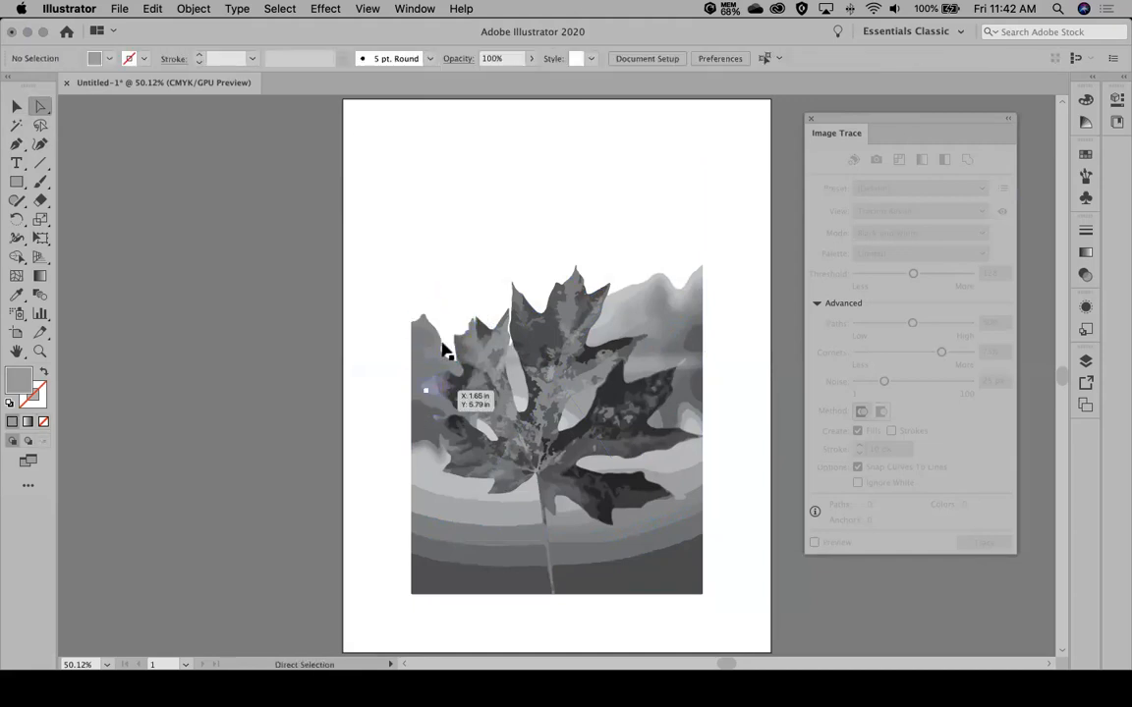
click(425, 337)
key(Delete)
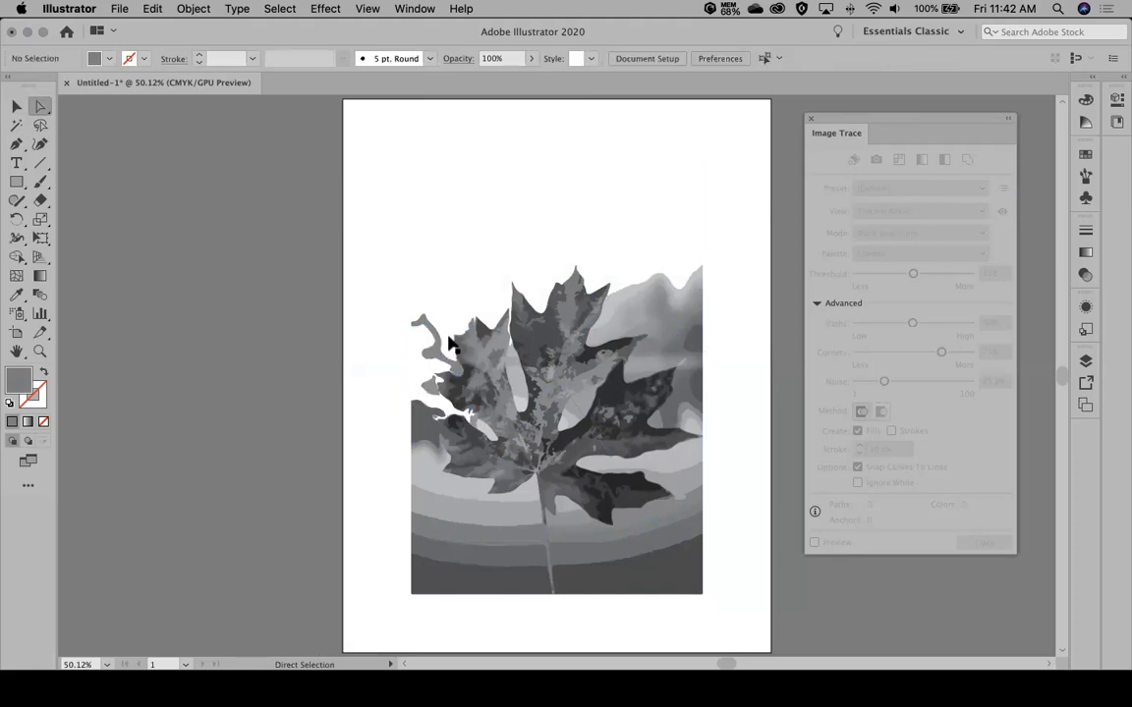
Step: Delete the leftover background strips and the dark gray block beside the leaf's left lobes
click(434, 329)
key(Delete)
click(426, 381)
key(Delete)
key(Delete)
click(421, 430)
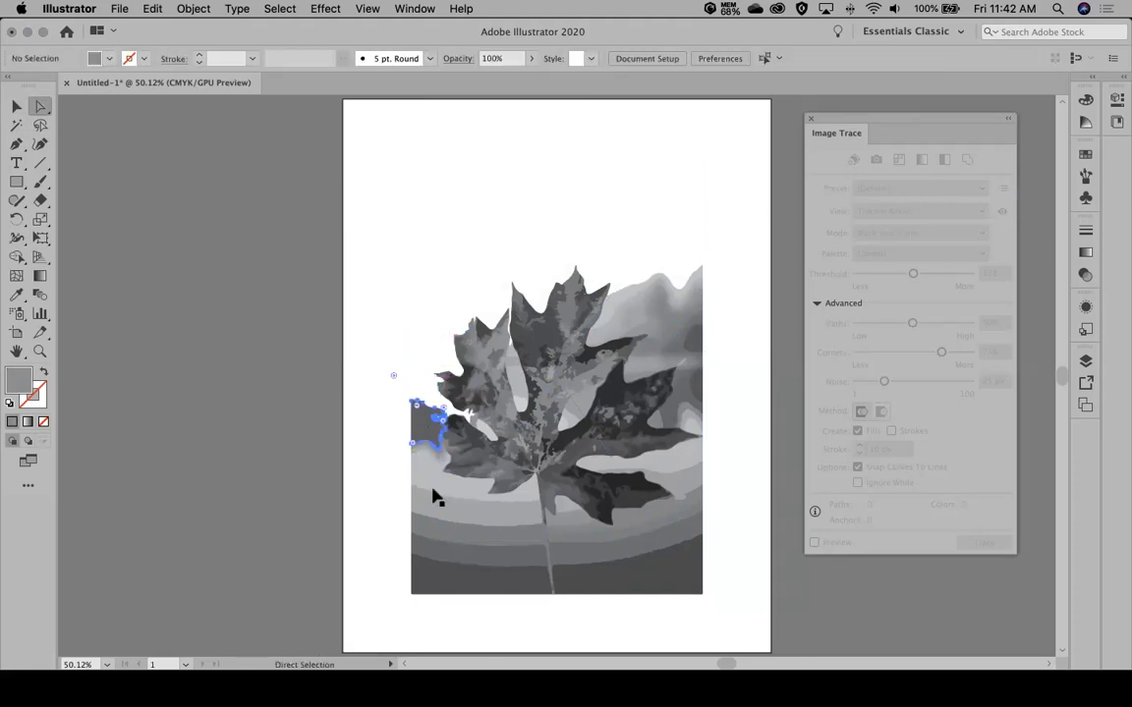
key(Delete)
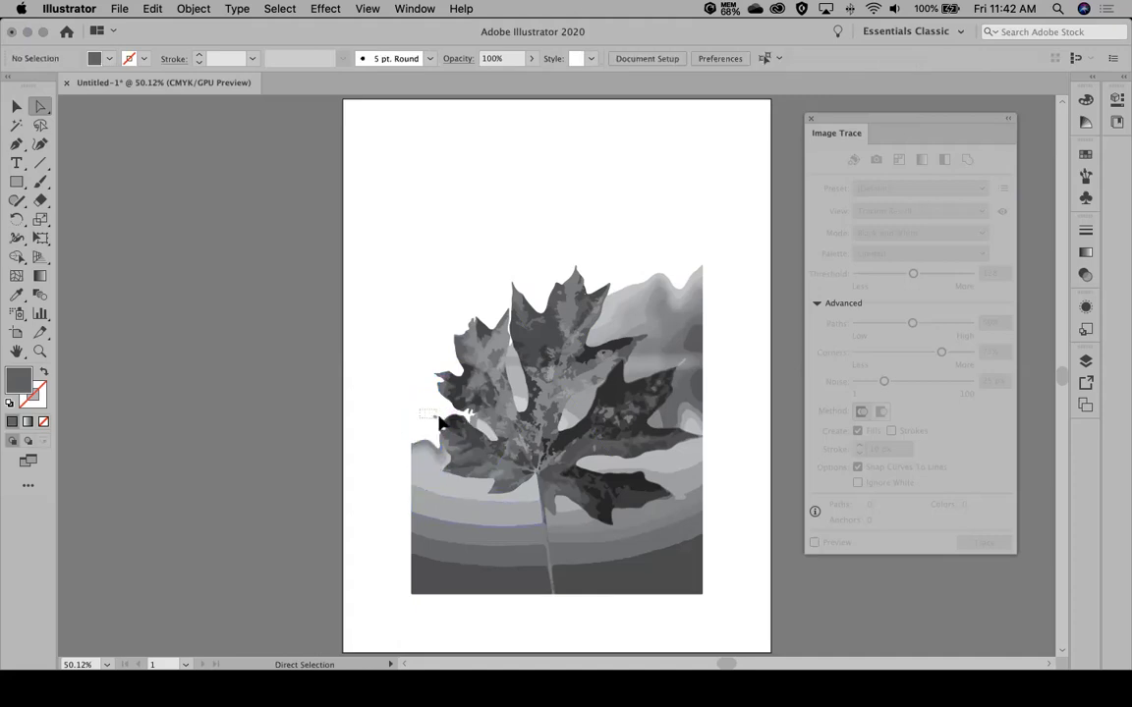
Step: Delete the thin gray background bands next to the tip of the lower left lobe
click(422, 458)
key(Delete)
key(Delete)
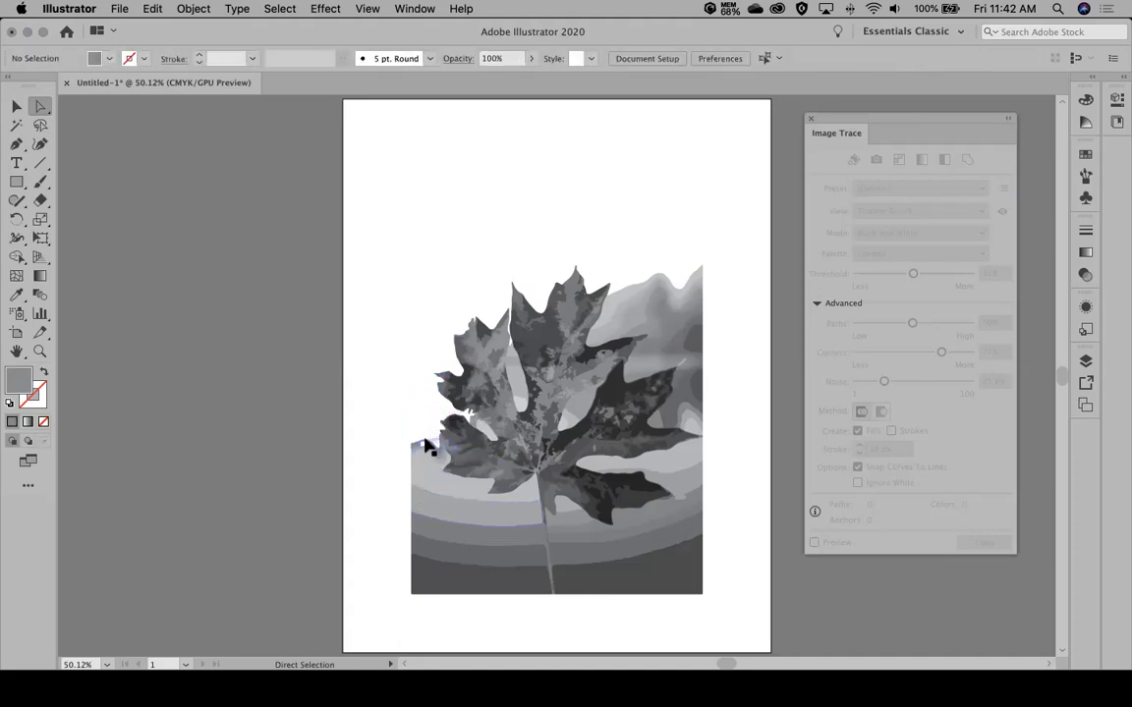
click(425, 447)
key(Delete)
key(Delete)
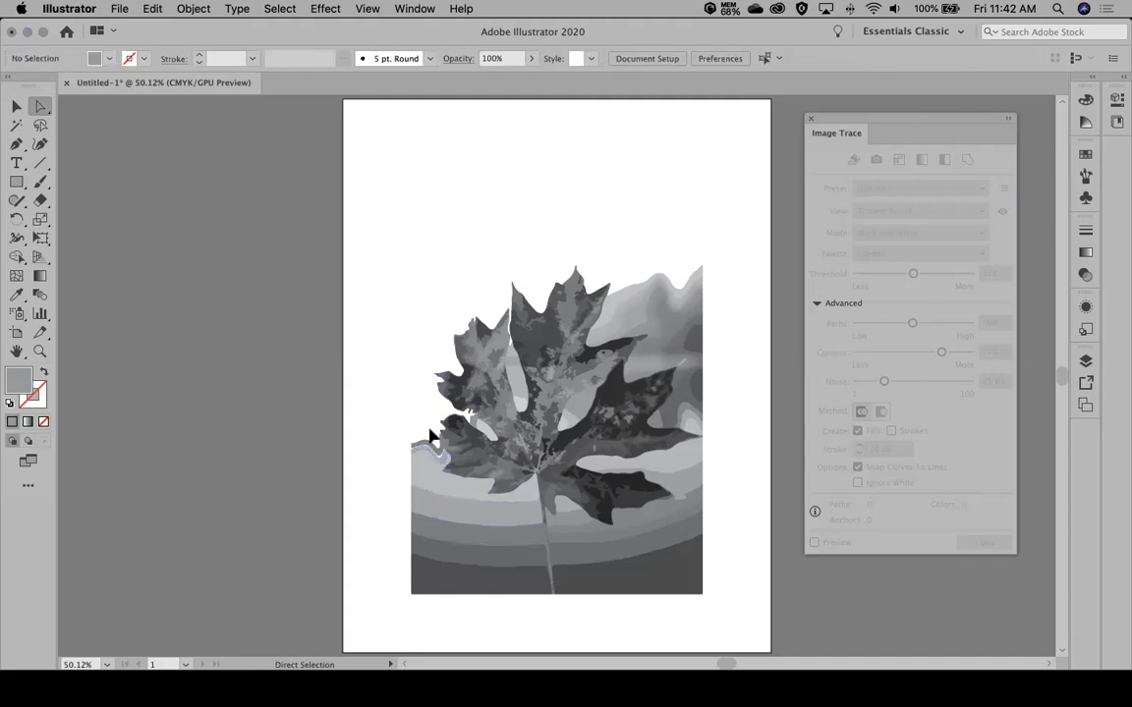
click(425, 447)
key(Delete)
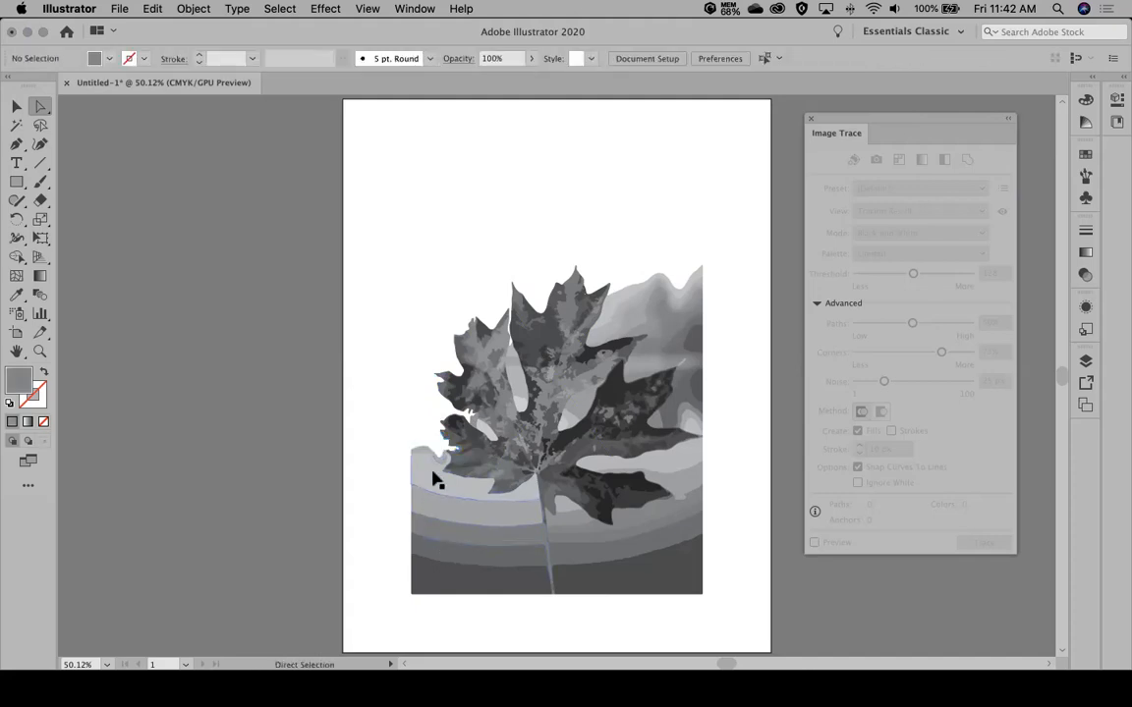
Step: Delete the light background area and curved gray bands below the leaf, left of the stem
click(435, 460)
key(Delete)
key(Delete)
drag(443, 594, 442, 599)
key(Delete)
key(Delete)
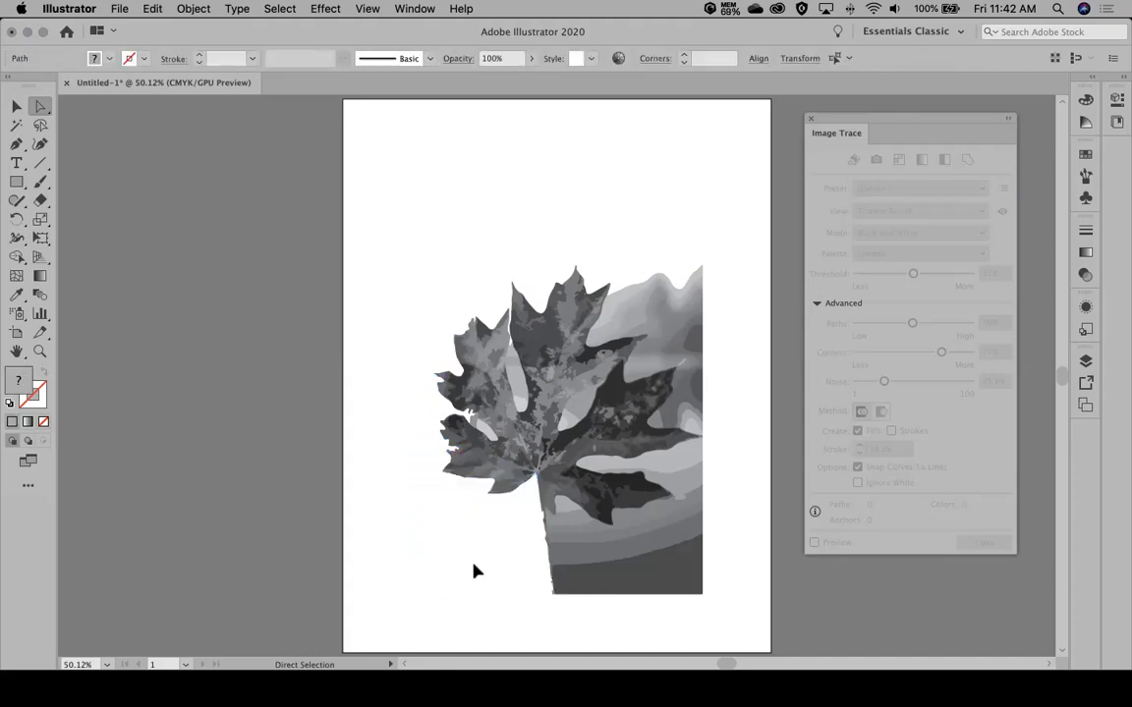
Step: Delete the curved gray background bands below the leaf, right of the stem
click(590, 555)
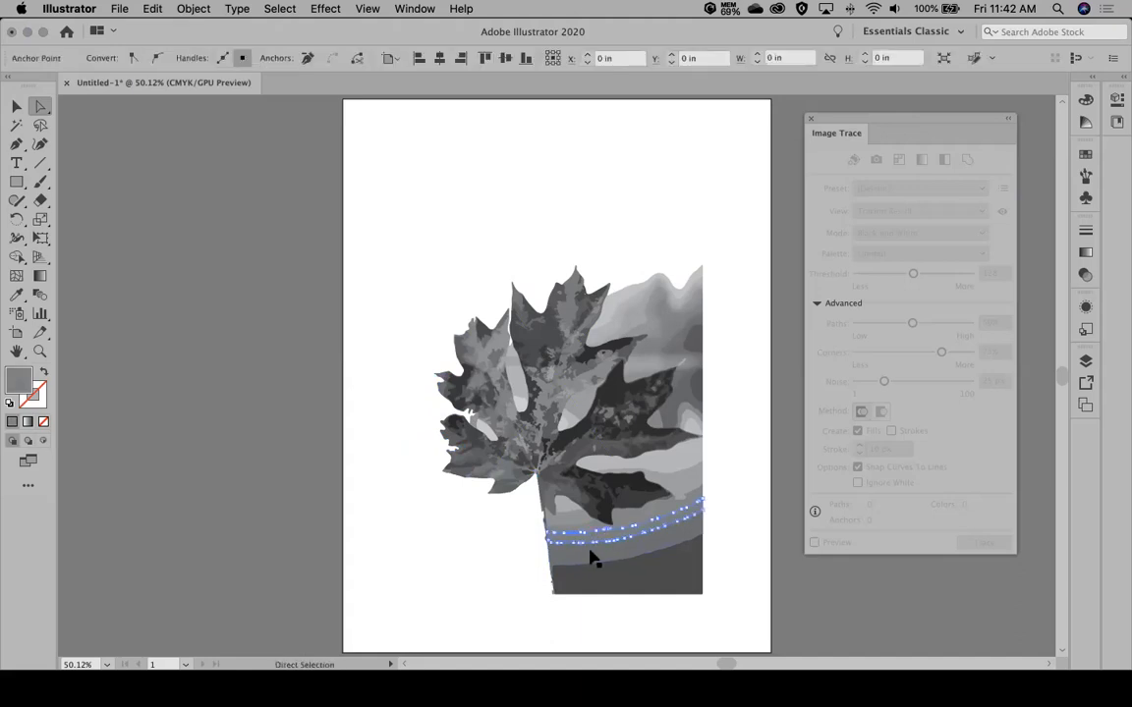
key(Delete)
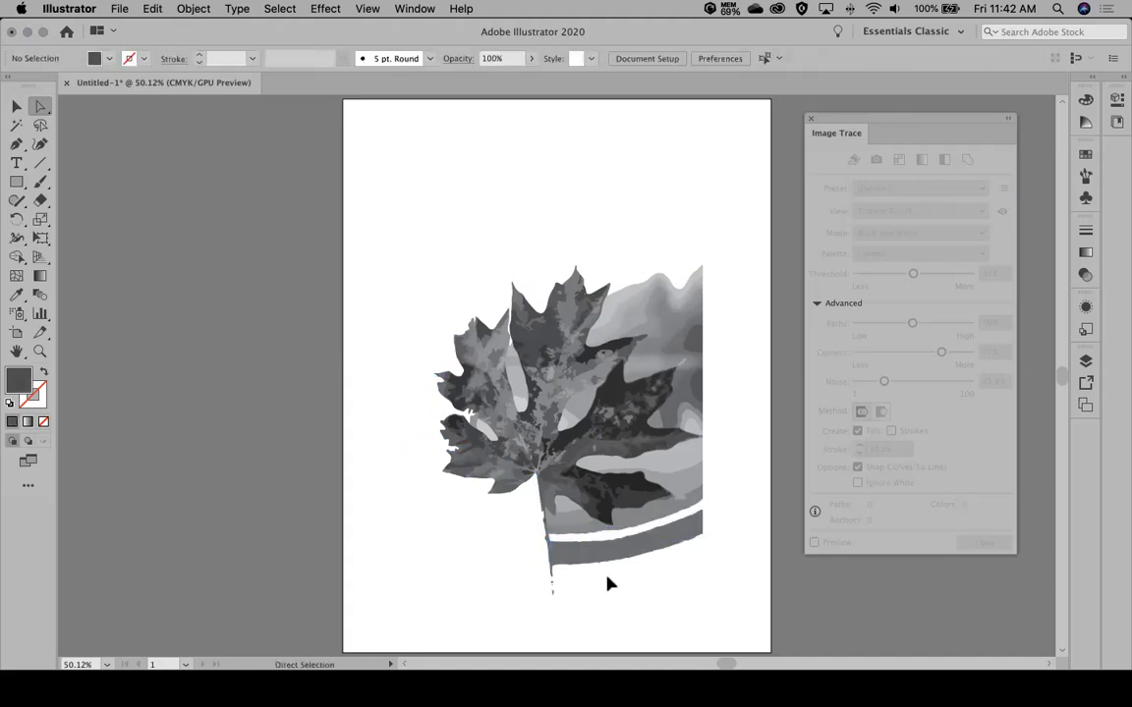
click(631, 567)
key(Delete)
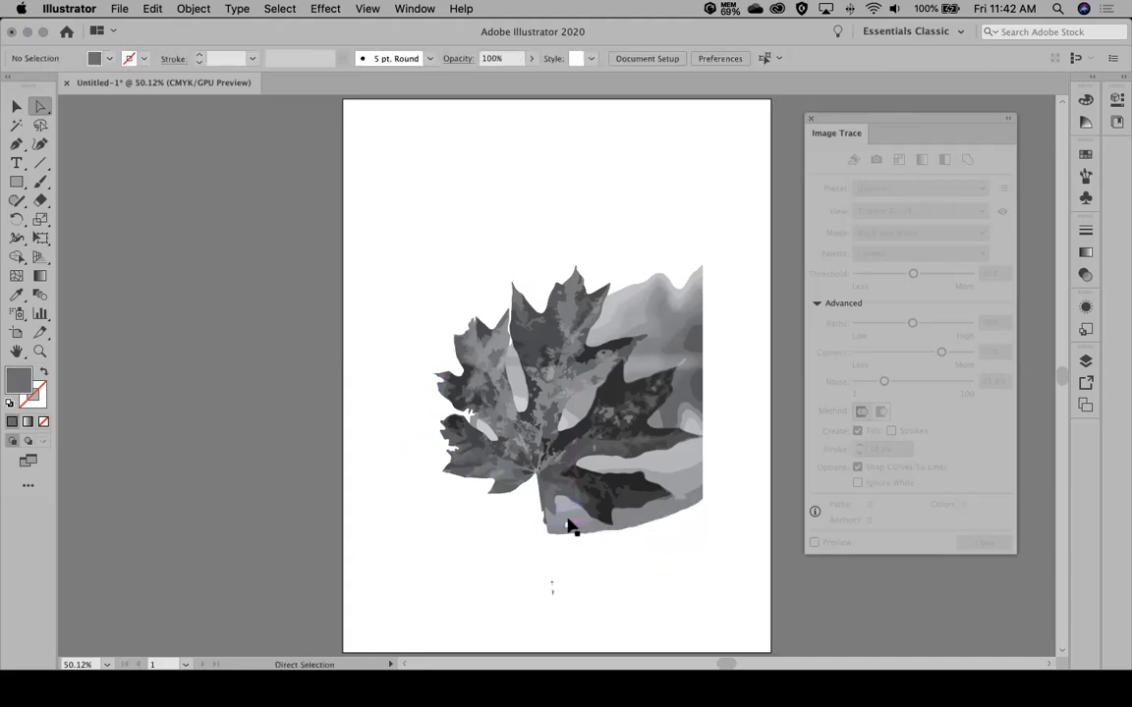
click(579, 546)
key(Delete)
click(599, 535)
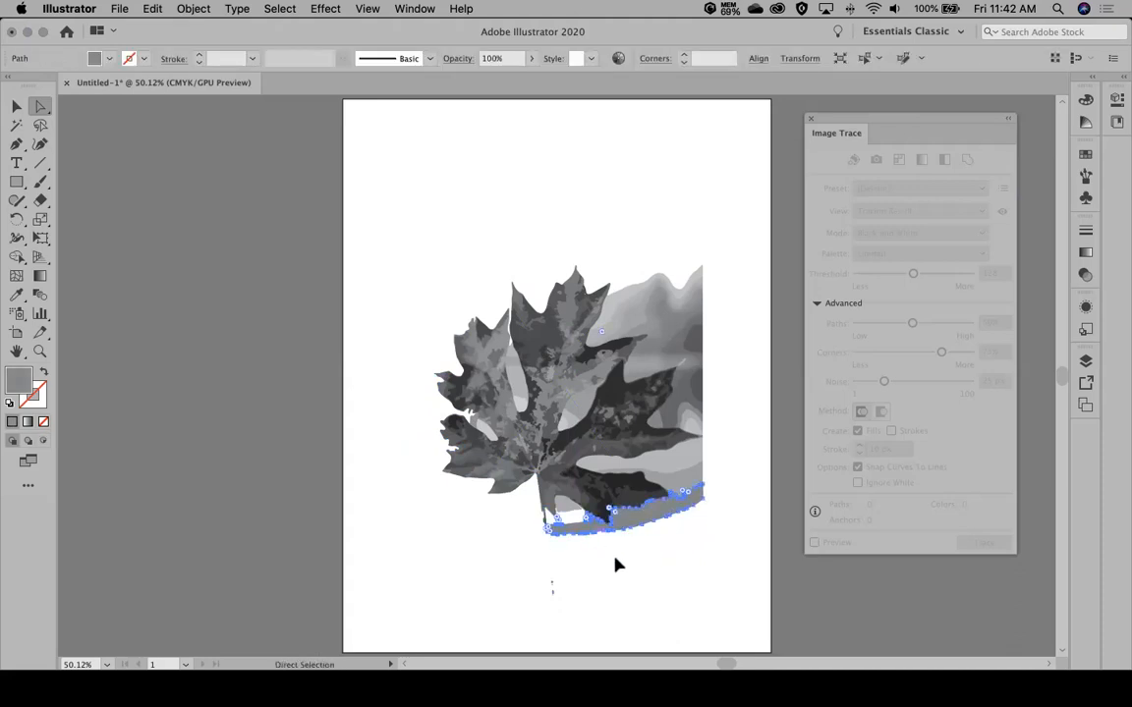
key(Delete)
Step: Delete the small light background shapes beside the stem under the lower right lobe
click(562, 503)
key(Delete)
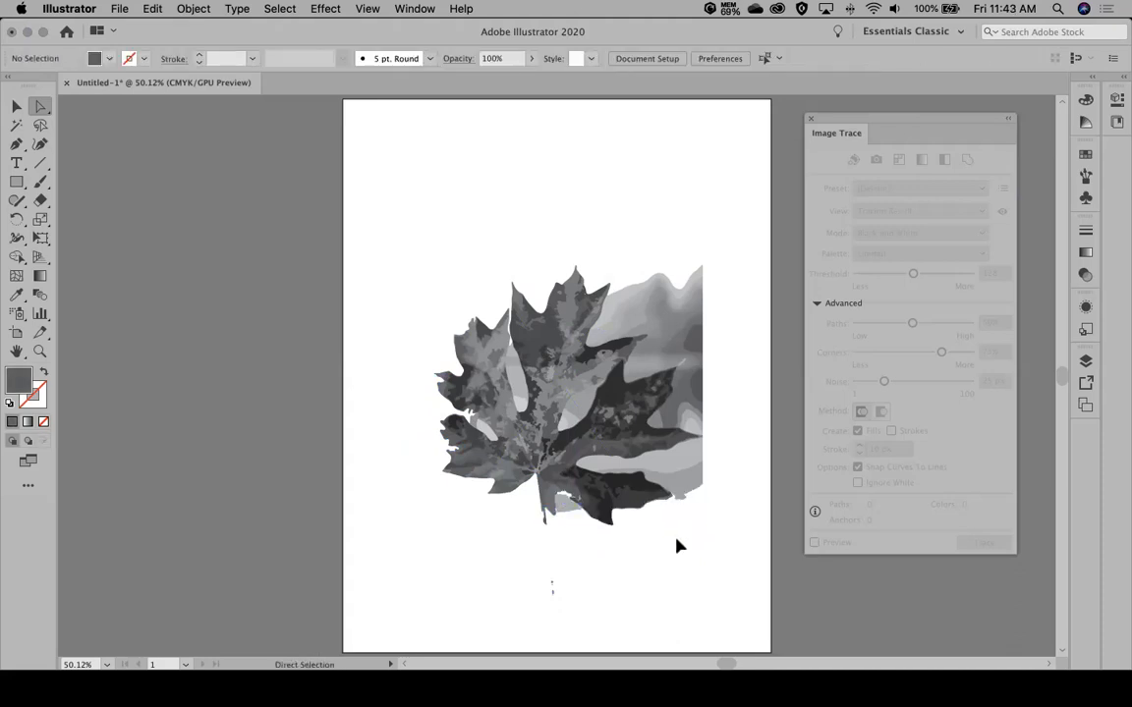
click(567, 505)
key(Delete)
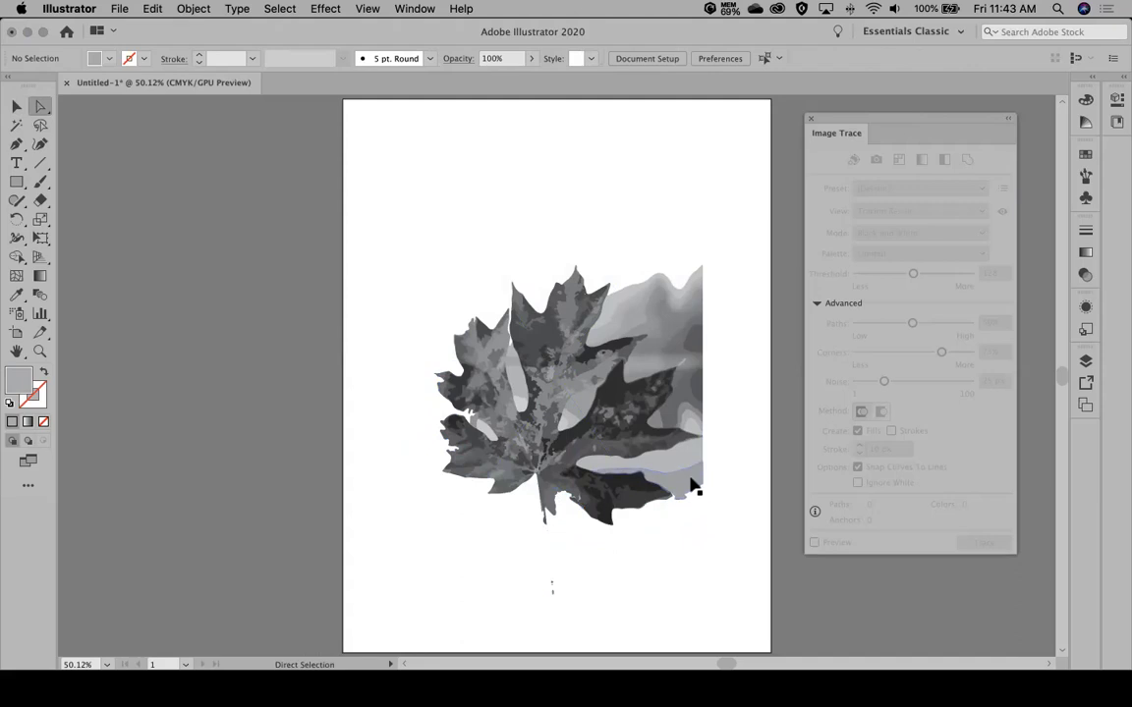
Step: Delete the light gray background shapes between the two lower right lobes
click(691, 482)
key(Delete)
click(687, 457)
key(Delete)
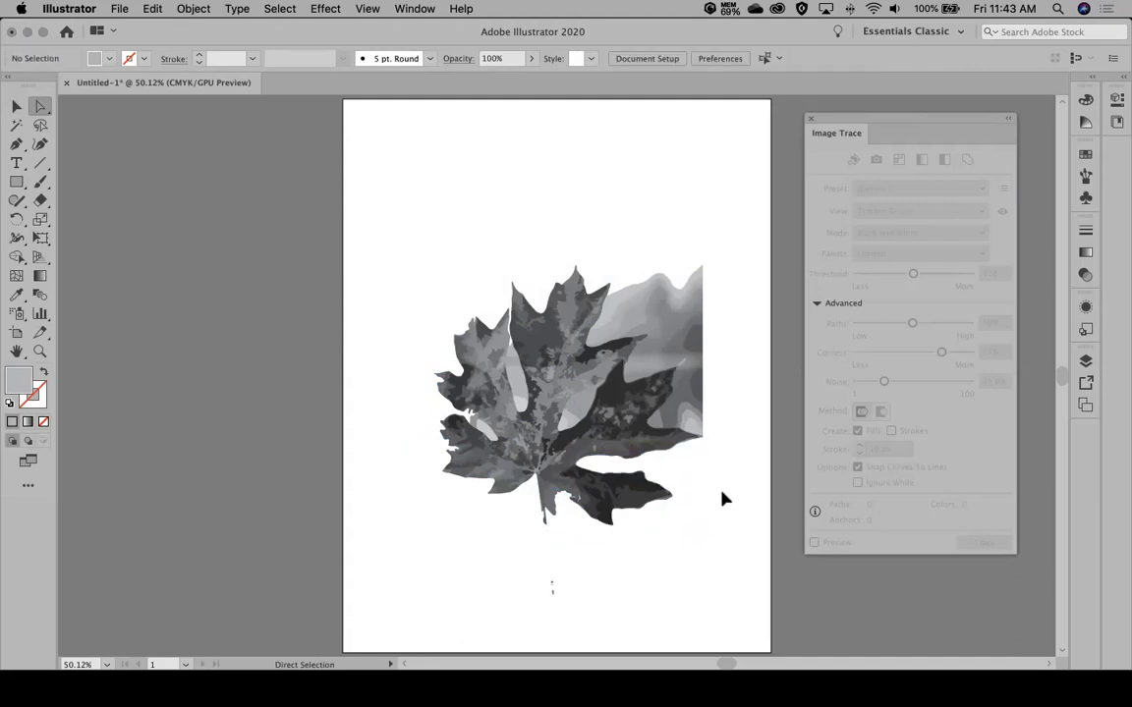
Step: Delete the stray marks below the stem and the light background shapes at the tip of the right-hand lobe
drag(508, 563, 599, 622)
key(Delete)
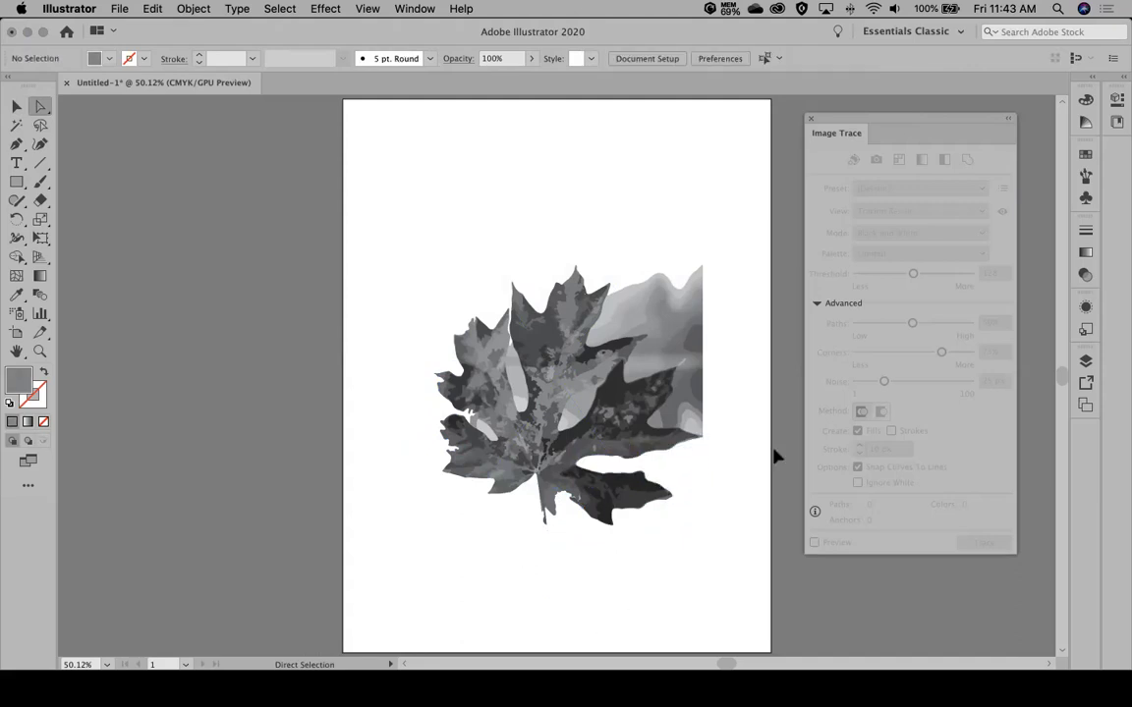
click(694, 426)
key(Delete)
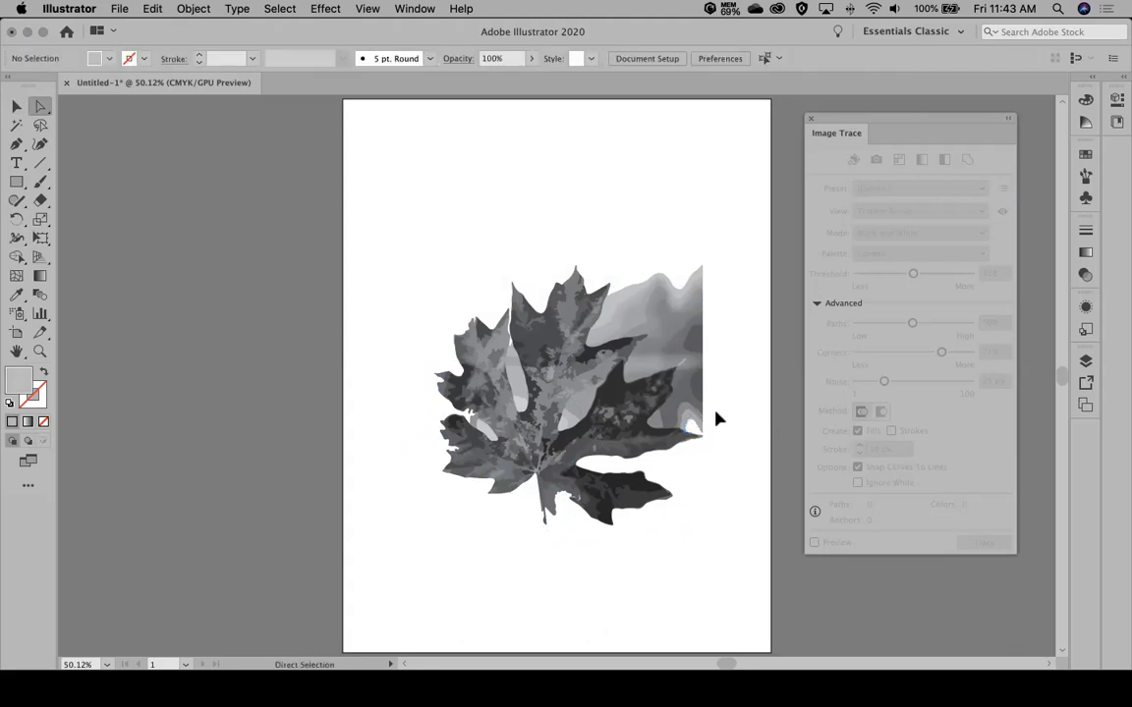
click(691, 427)
key(Delete)
key(Delete)
Step: Delete the remaining gray background shapes in the notch between the two right-hand lobes
click(657, 417)
key(Delete)
key(Delete)
click(697, 387)
key(Delete)
key(Delete)
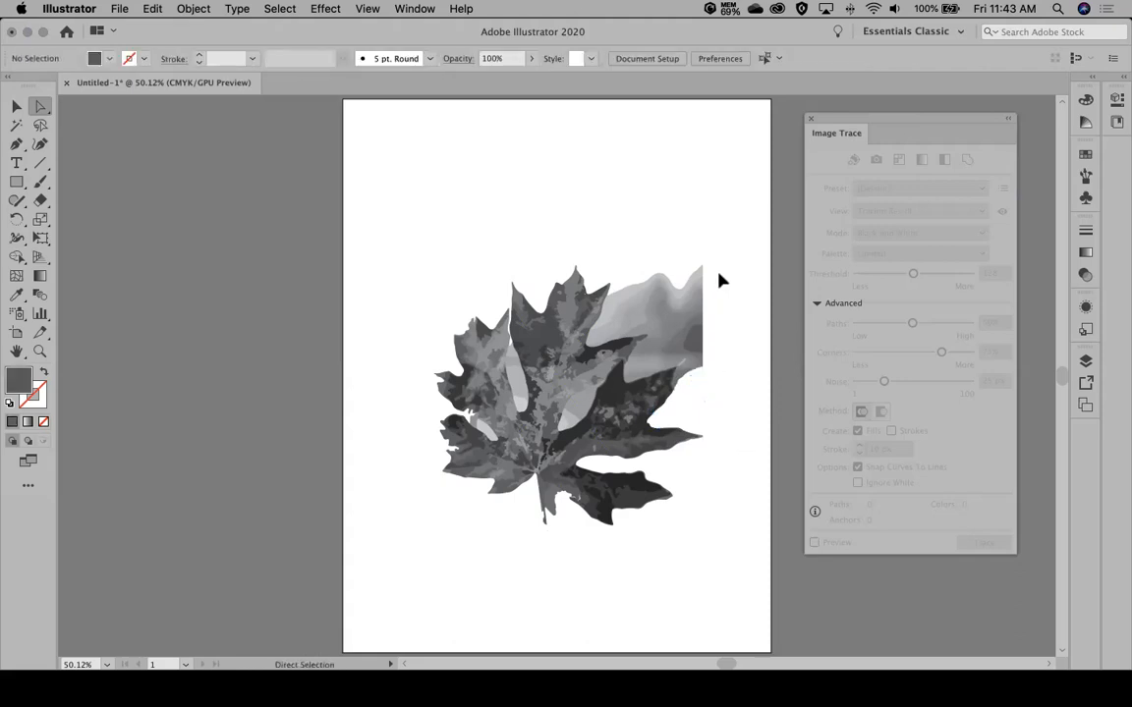
Step: Delete the large gray background area beyond the upper right lobes and a small leftover piece beside it
click(660, 347)
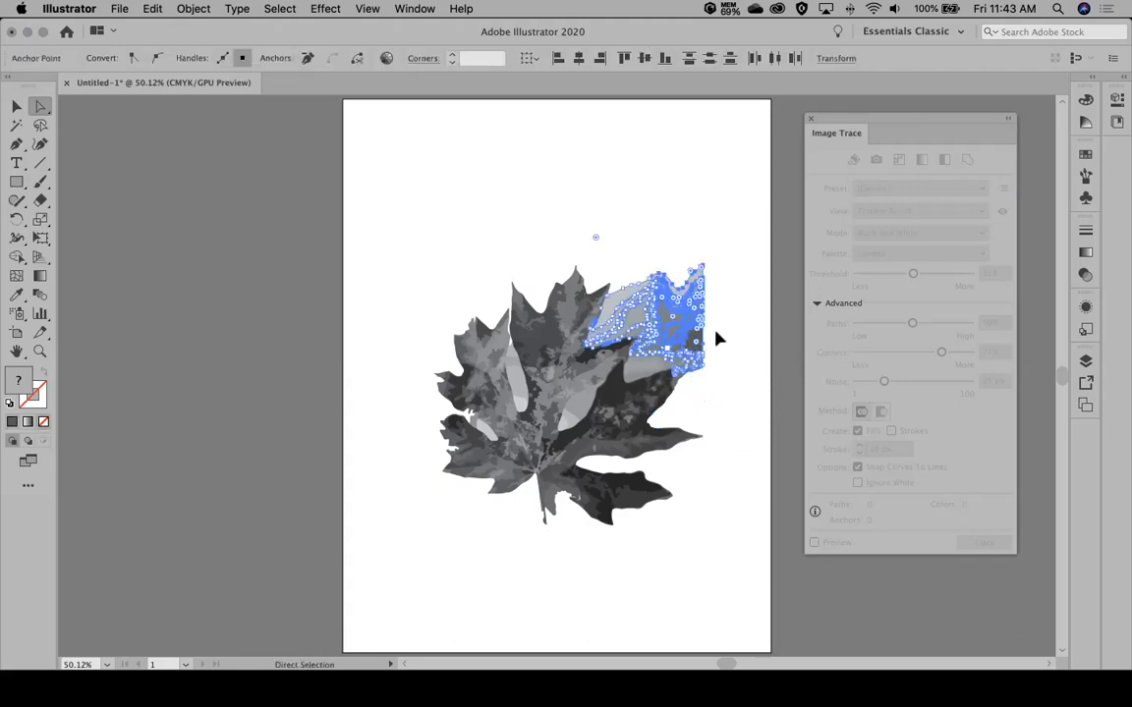
key(Delete)
key(Delete)
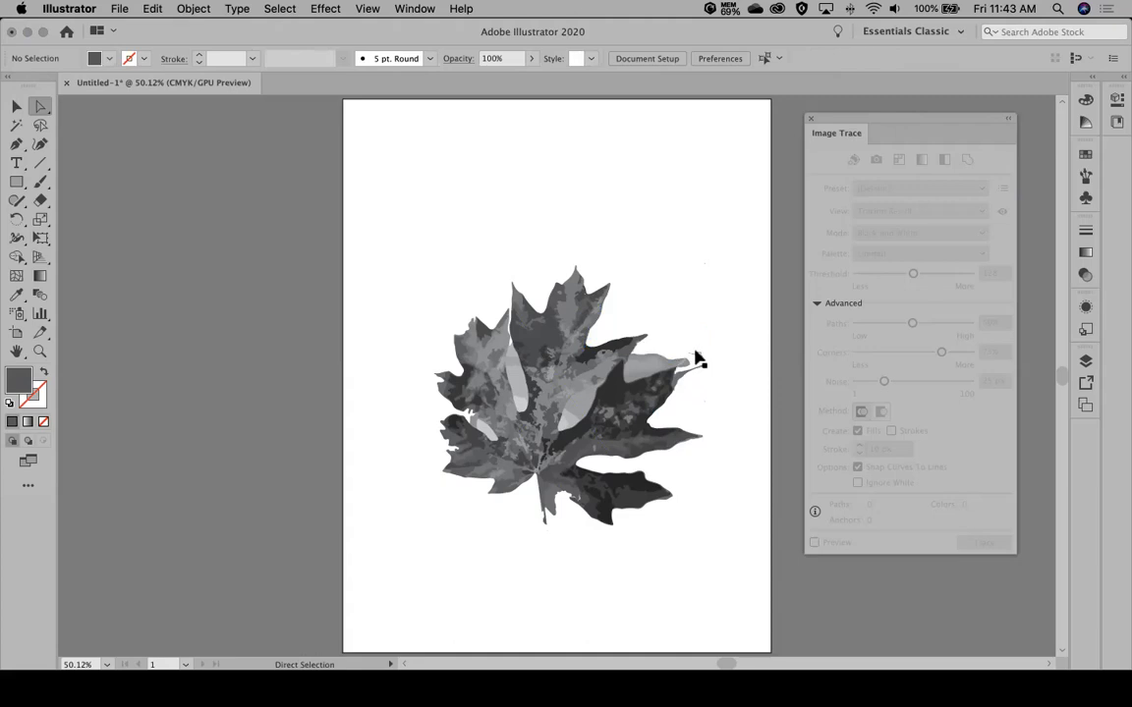
click(698, 357)
key(Delete)
Step: Delete the gray background shapes filling the notch between the two upper right lobes
click(695, 358)
click(40, 351)
drag(507, 346, 630, 412)
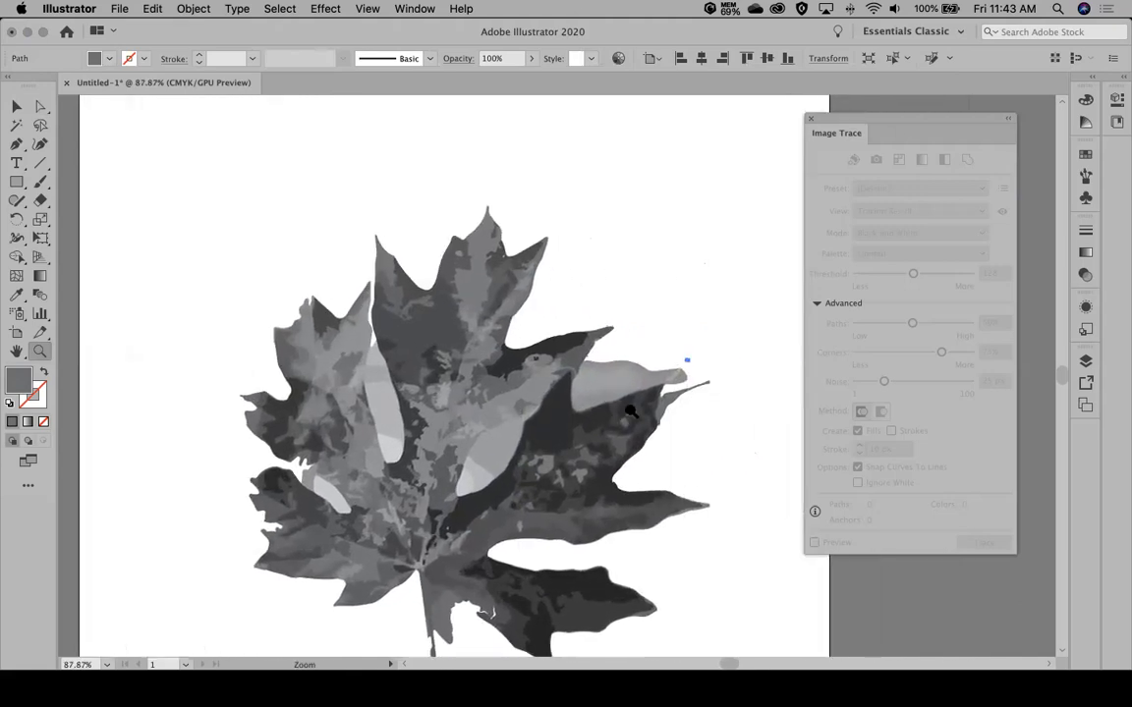
scroll(629, 413, down, 2)
click(40, 106)
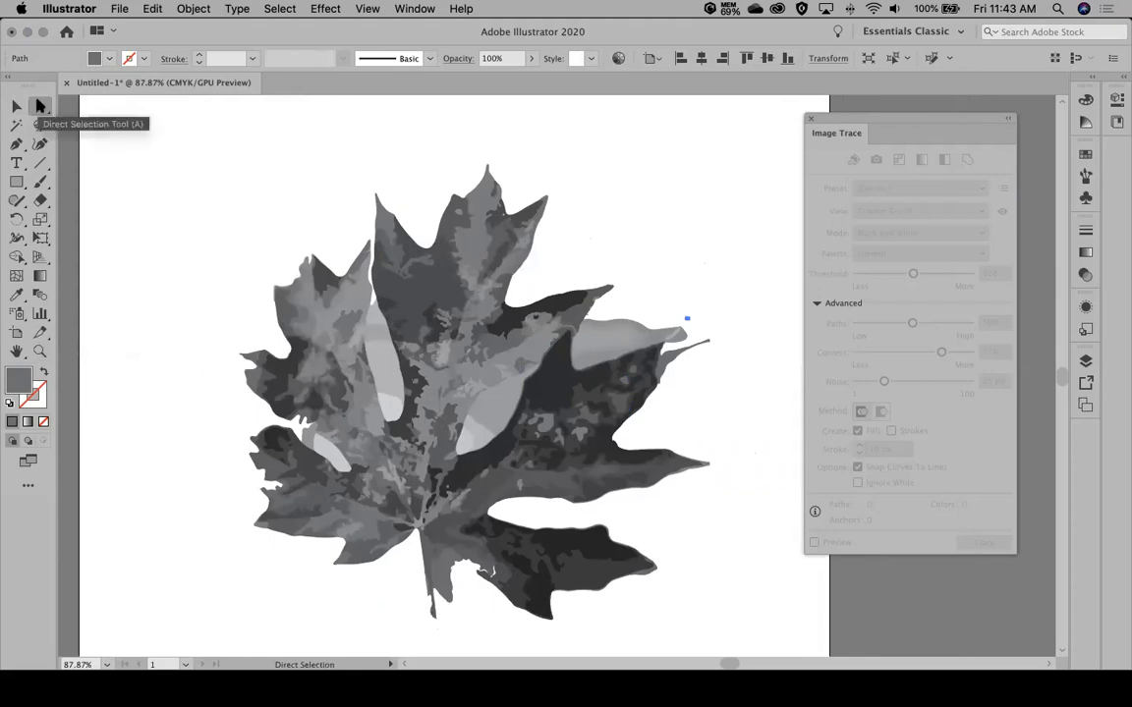
click(714, 317)
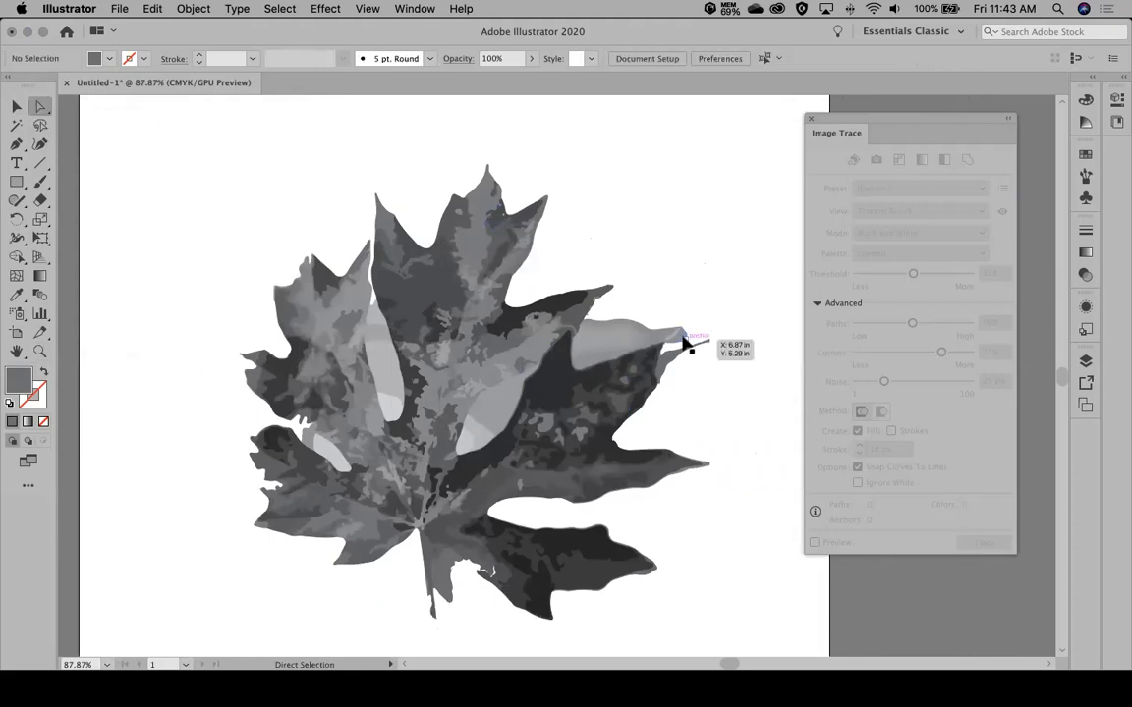
click(614, 334)
key(Delete)
click(649, 335)
key(Delete)
key(super+z)
key(Delete)
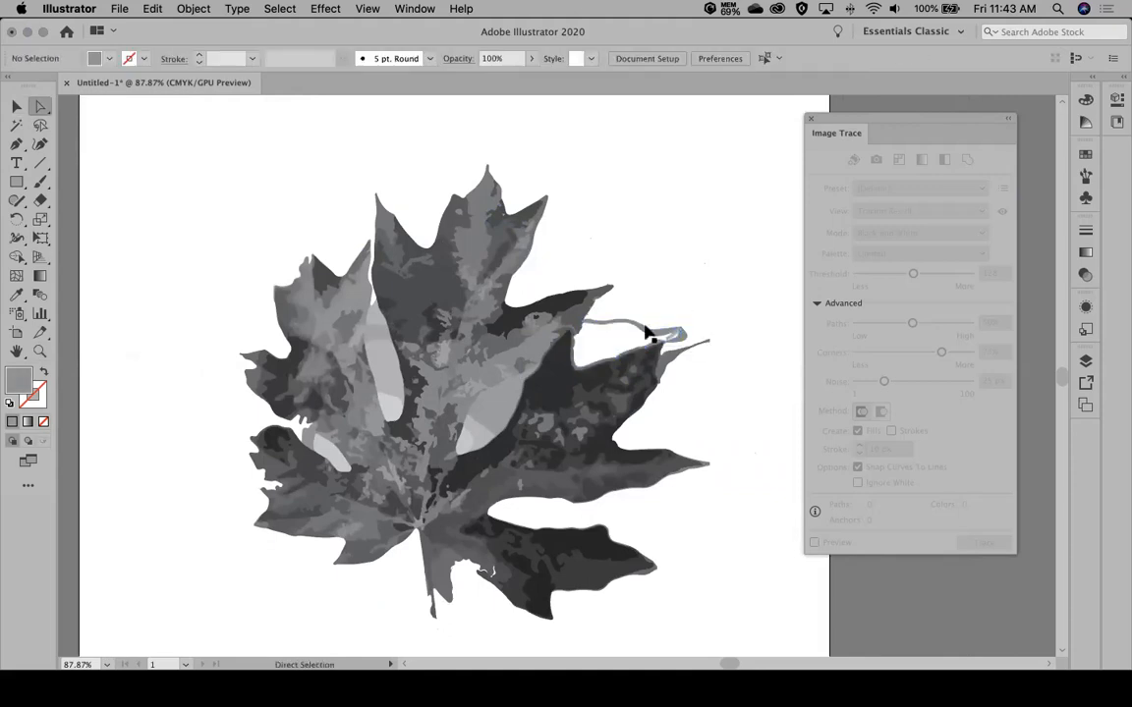
Step: Delete the thin leftover background slivers along the opening between the two upper right lobes
click(693, 331)
key(Delete)
click(678, 333)
key(Delete)
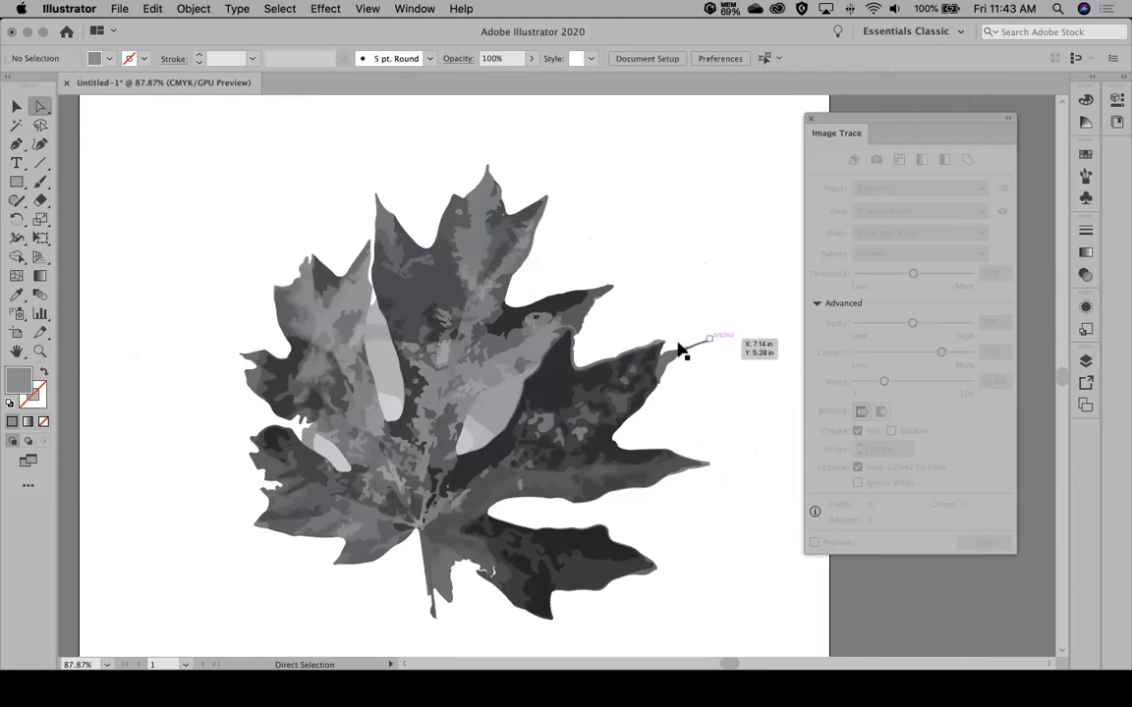
Step: Delete the light background shapes inside the enclosed gap to the right of the leaf's central vein
click(501, 419)
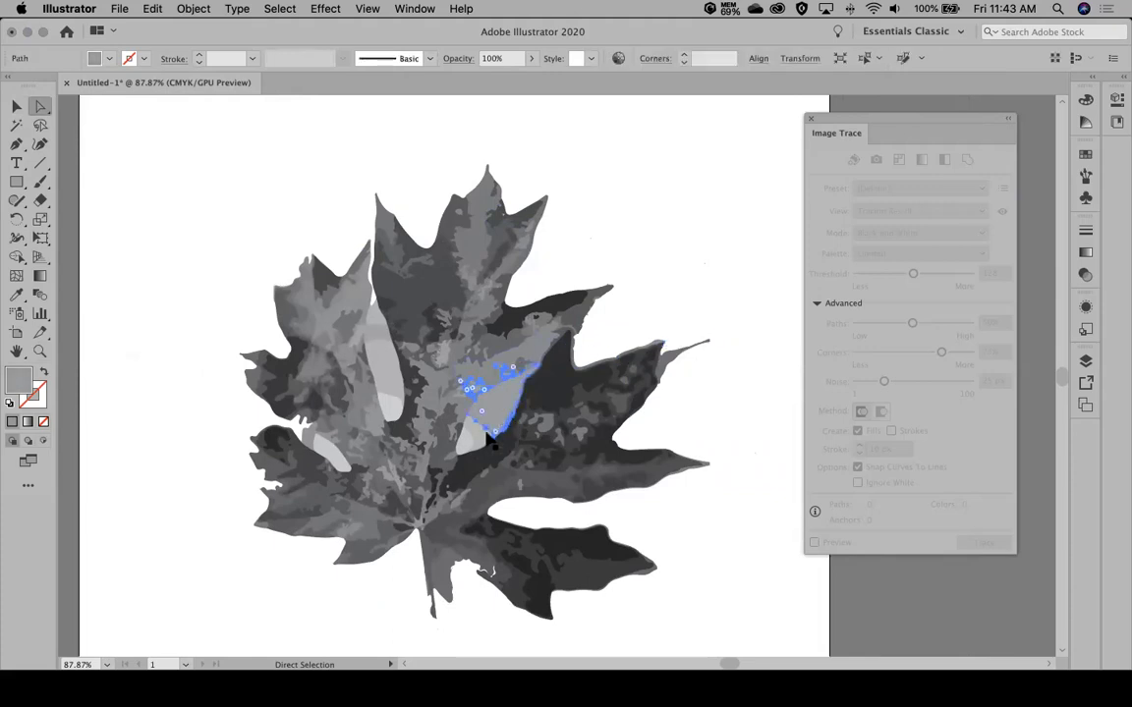
key(Delete)
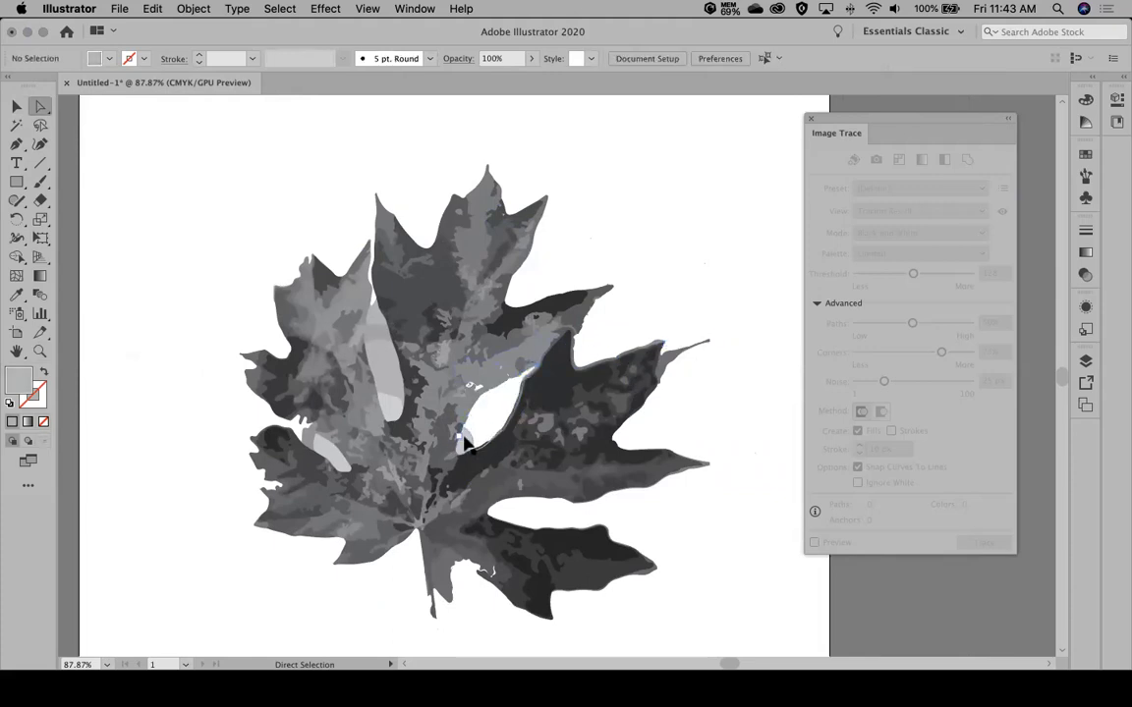
click(460, 434)
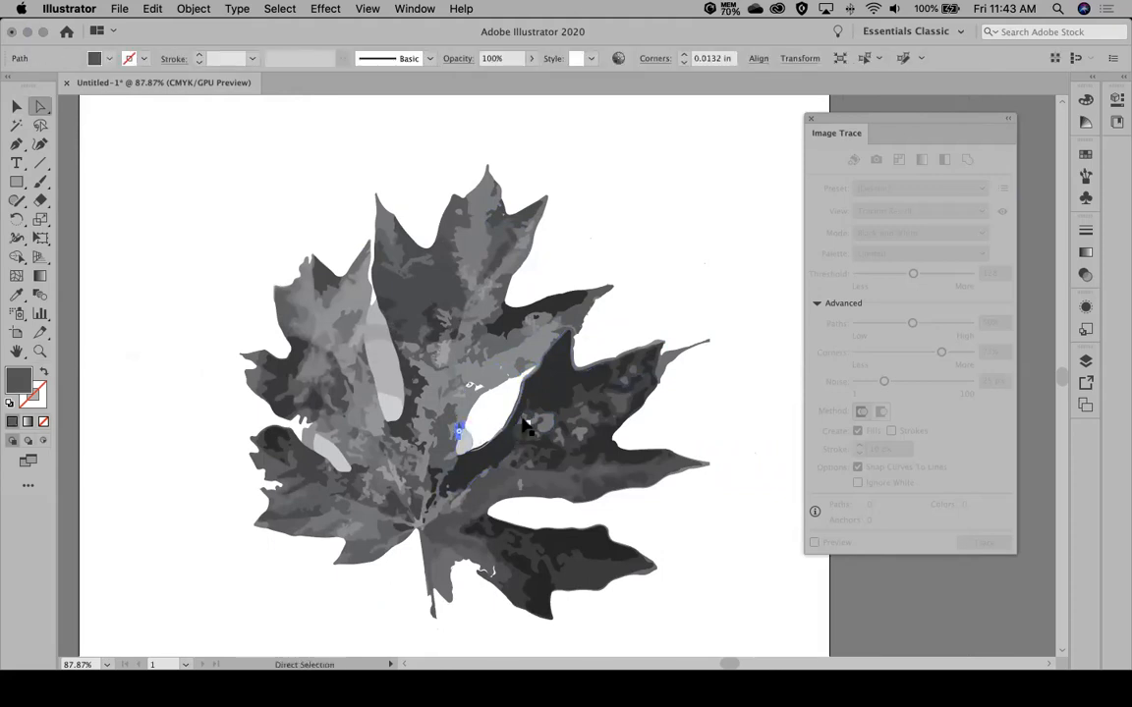
key(Delete)
Step: Delete the light background shapes inside the long narrow gap between the upper left and central lobes
click(395, 389)
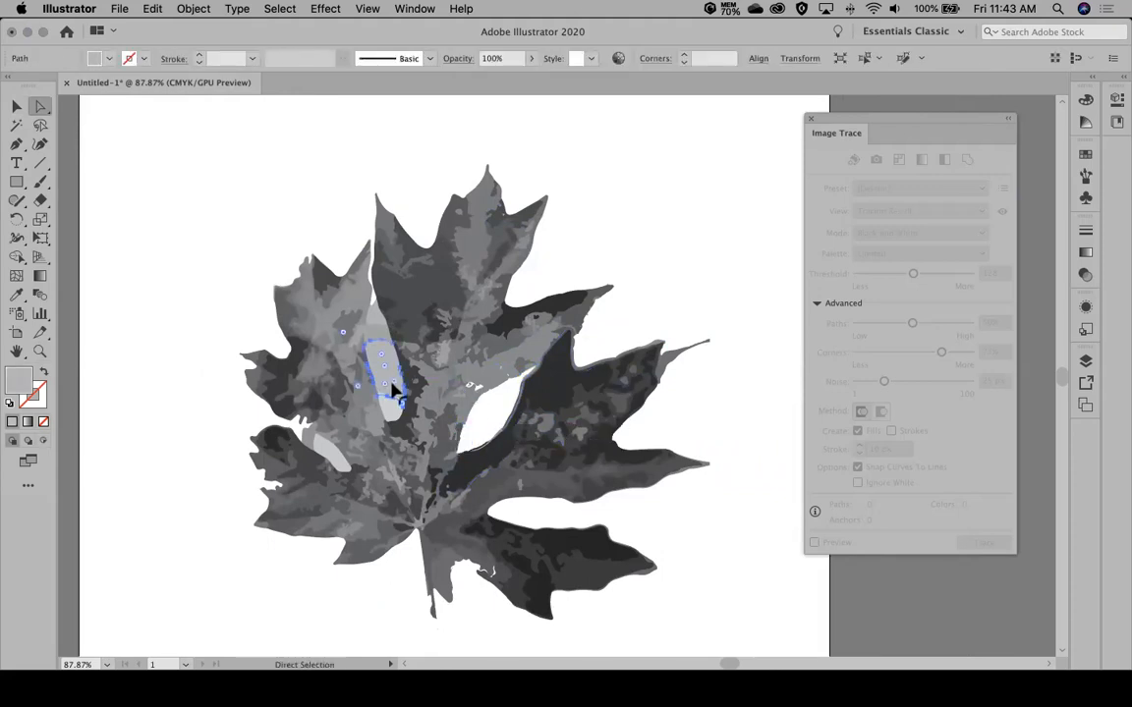
key(Delete)
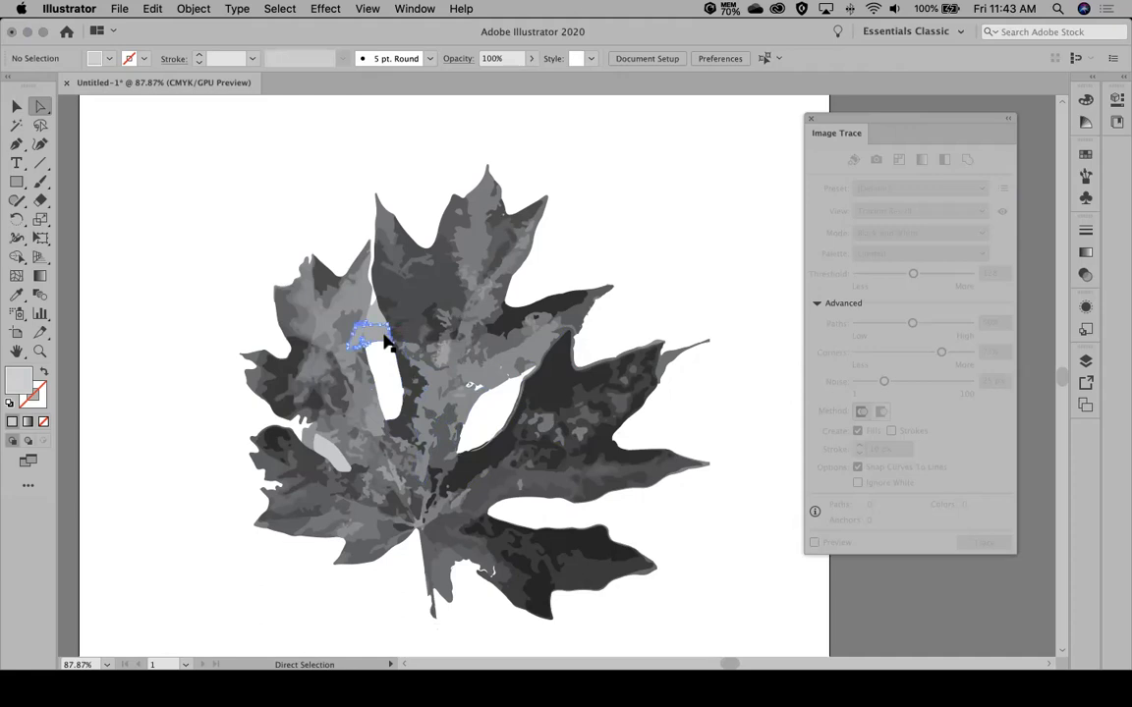
click(383, 339)
key(Delete)
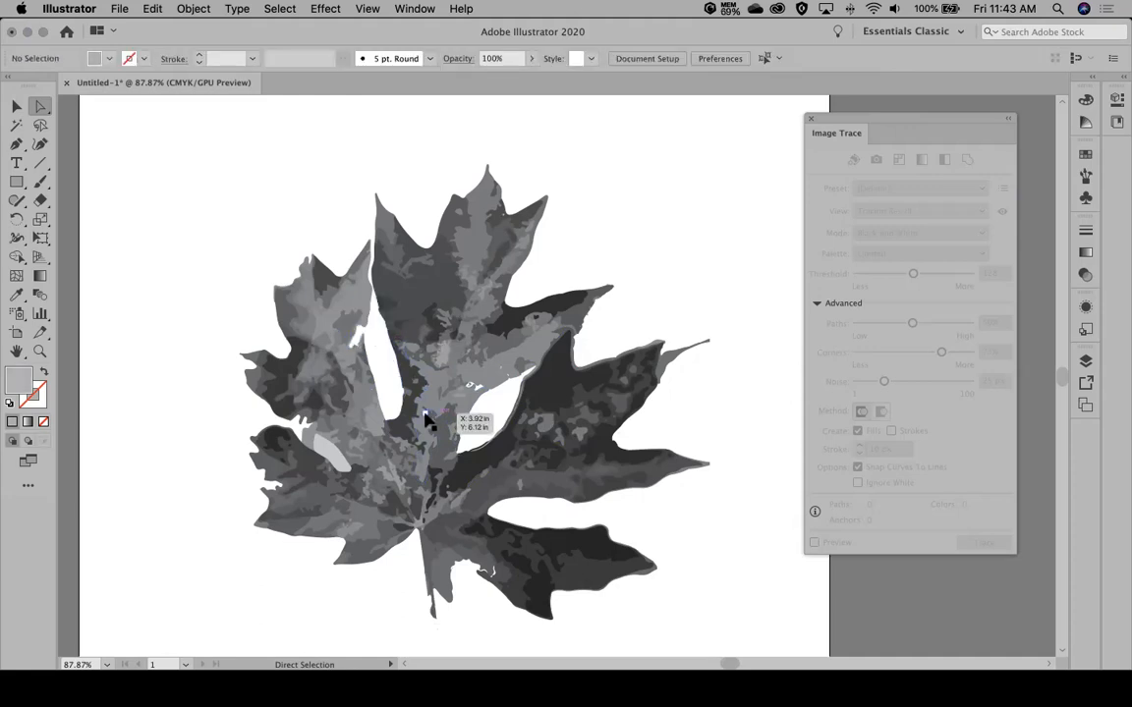
Step: Delete the light and gray background shapes in the small gap between the two left-hand lobes
click(331, 454)
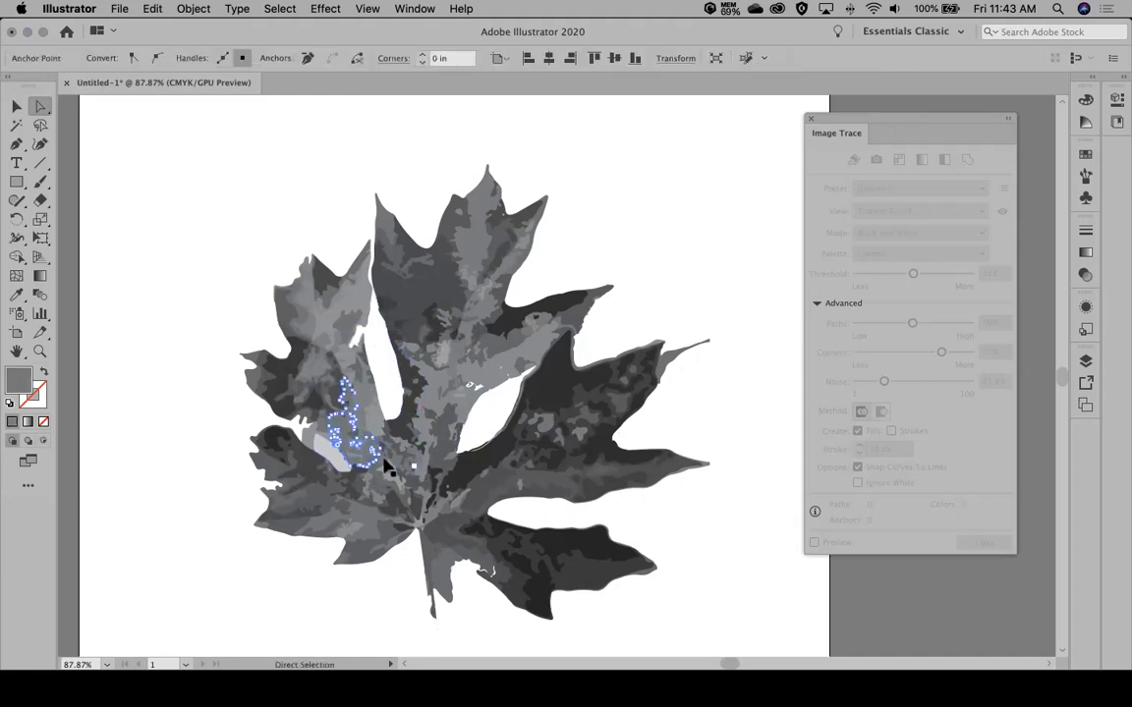
click(323, 445)
key(Delete)
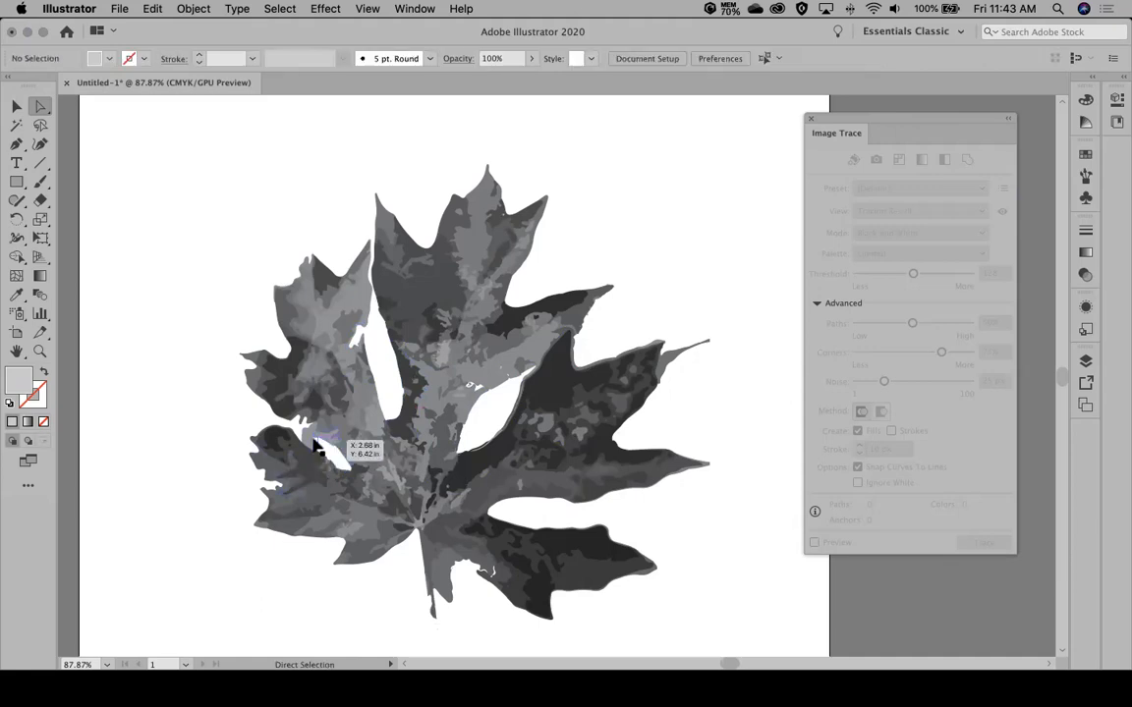
click(314, 441)
key(Delete)
key(Delete)
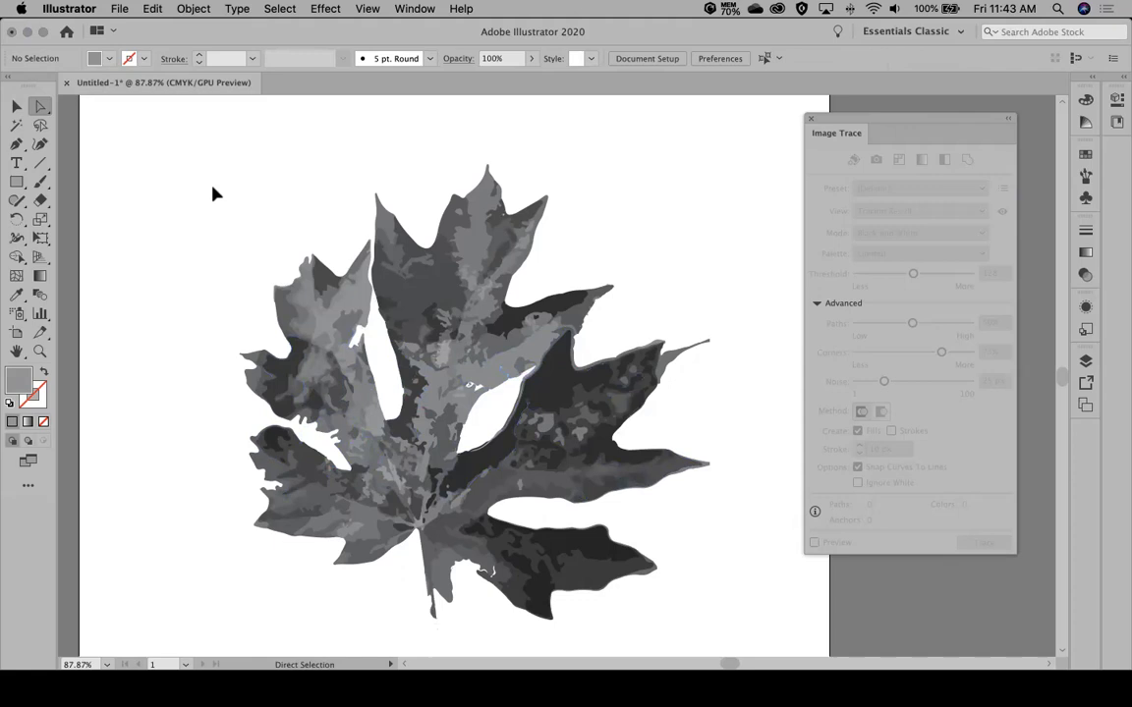
Step: Pull the anchor point at the tip of the upper left lobe upward to form a sharp point
click(44, 351)
drag(245, 246, 427, 327)
click(37, 107)
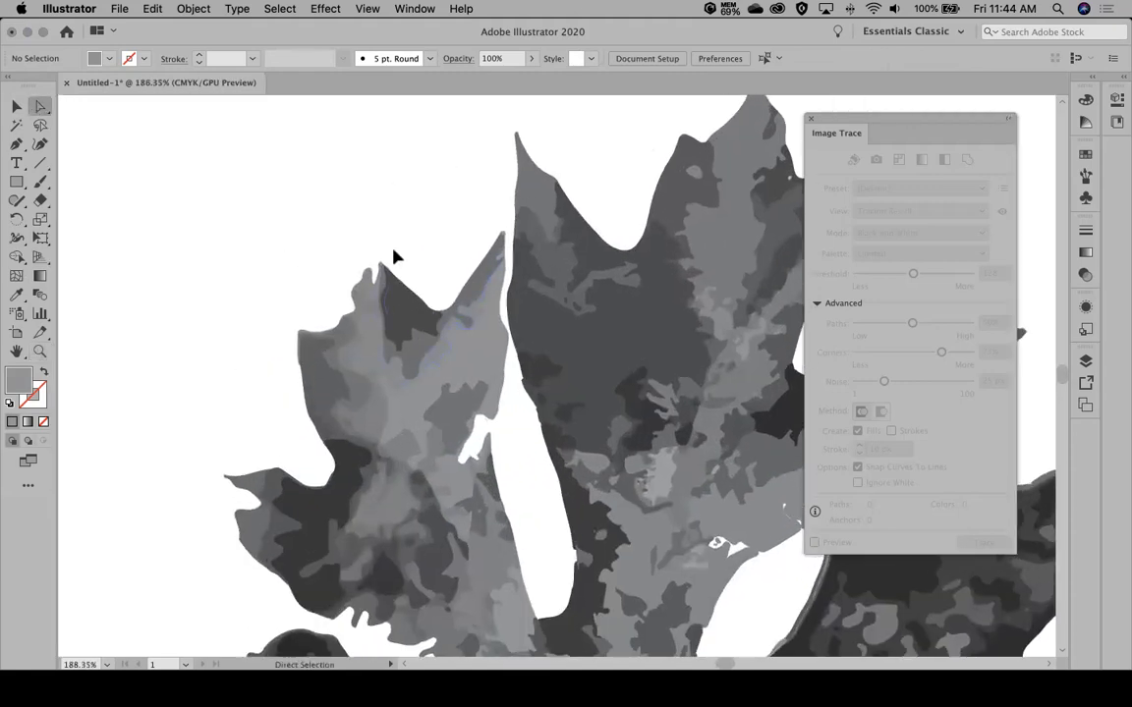
drag(367, 266, 372, 240)
click(321, 241)
click(278, 227)
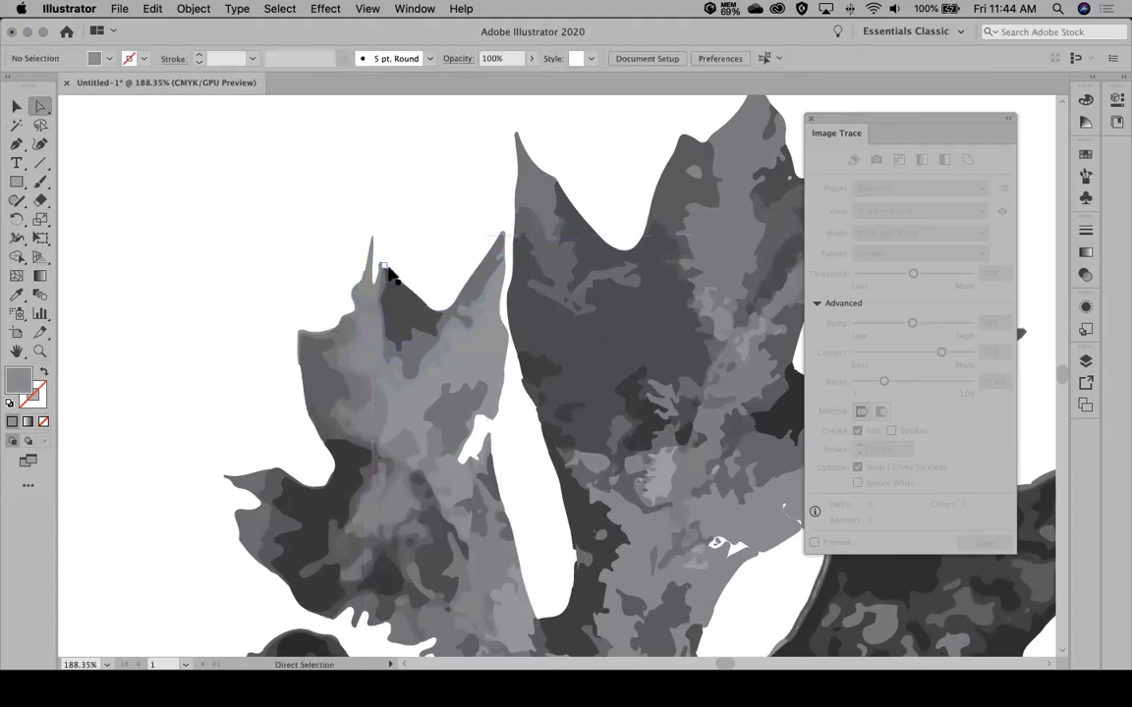
Step: Pull the upper left lobe's outer corner outward into a point and move the anchor beside its tip to narrow the notch
drag(298, 334, 287, 319)
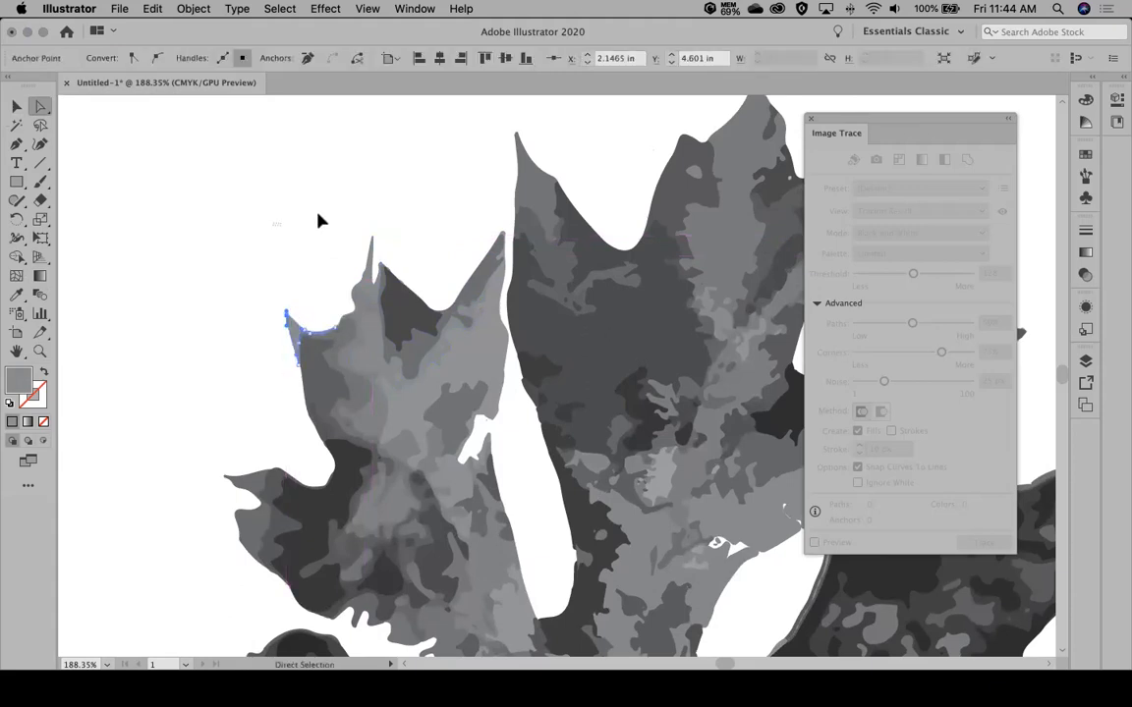
click(321, 222)
scroll(436, 286, up, 1)
scroll(436, 286, up, 1)
mouse_move(382, 270)
mouse_down()
mouse_move(384, 248)
mouse_move(373, 262)
mouse_up()
click(410, 231)
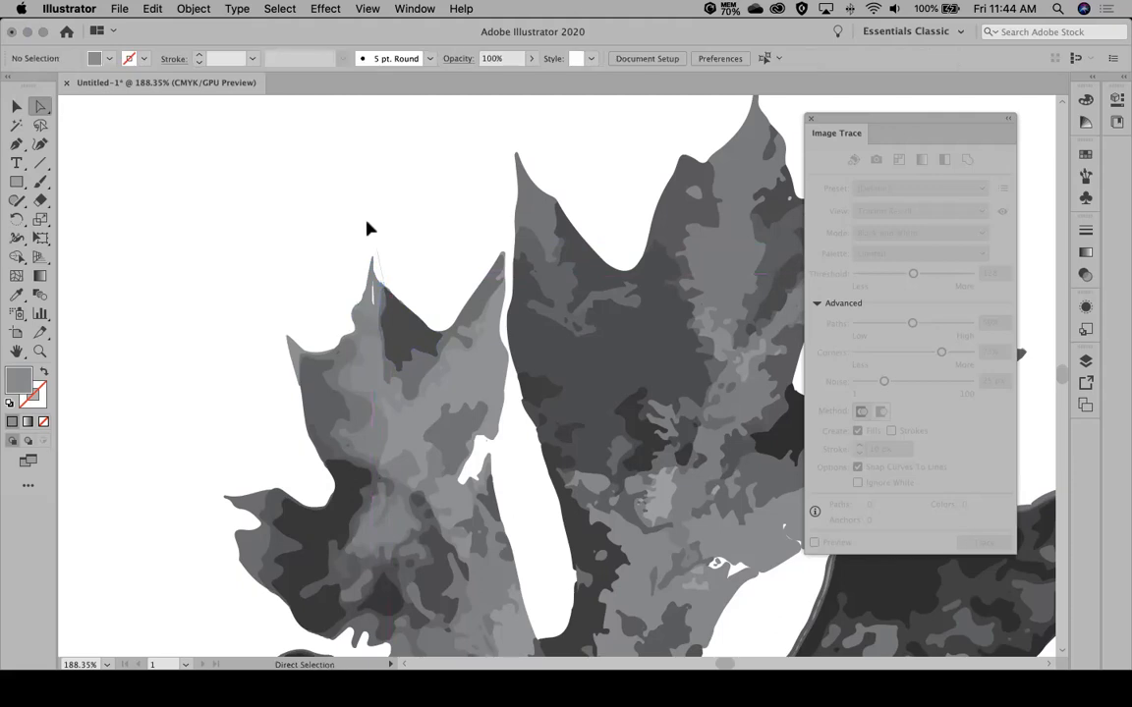
click(375, 270)
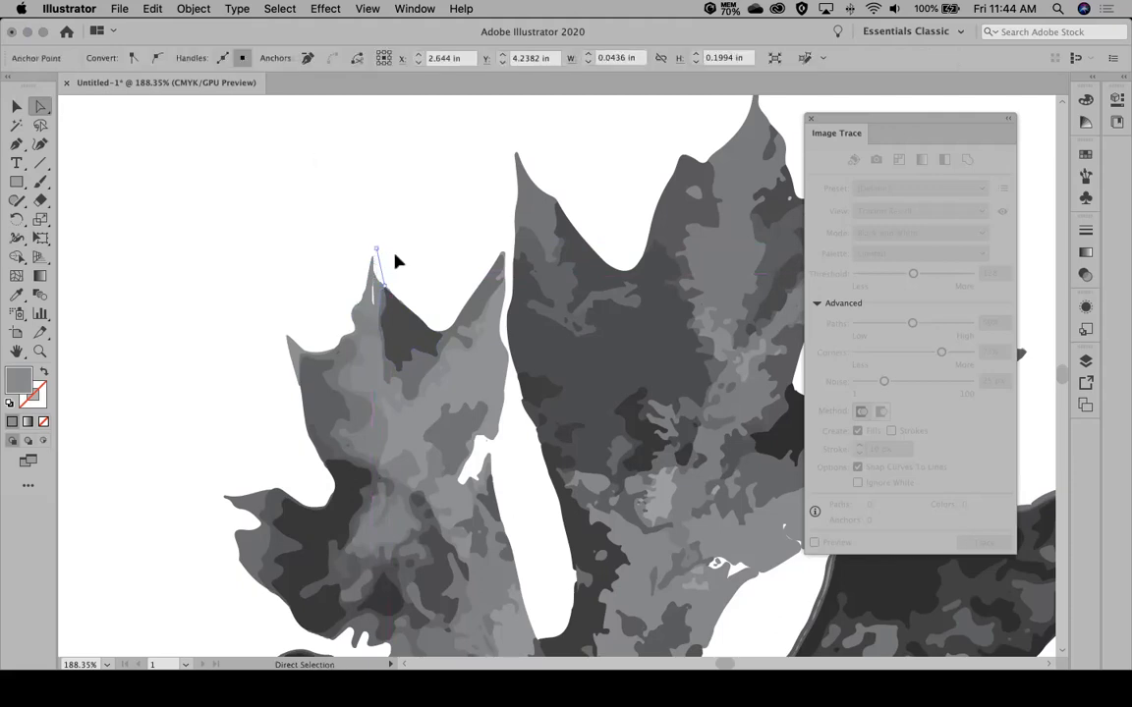
click(396, 260)
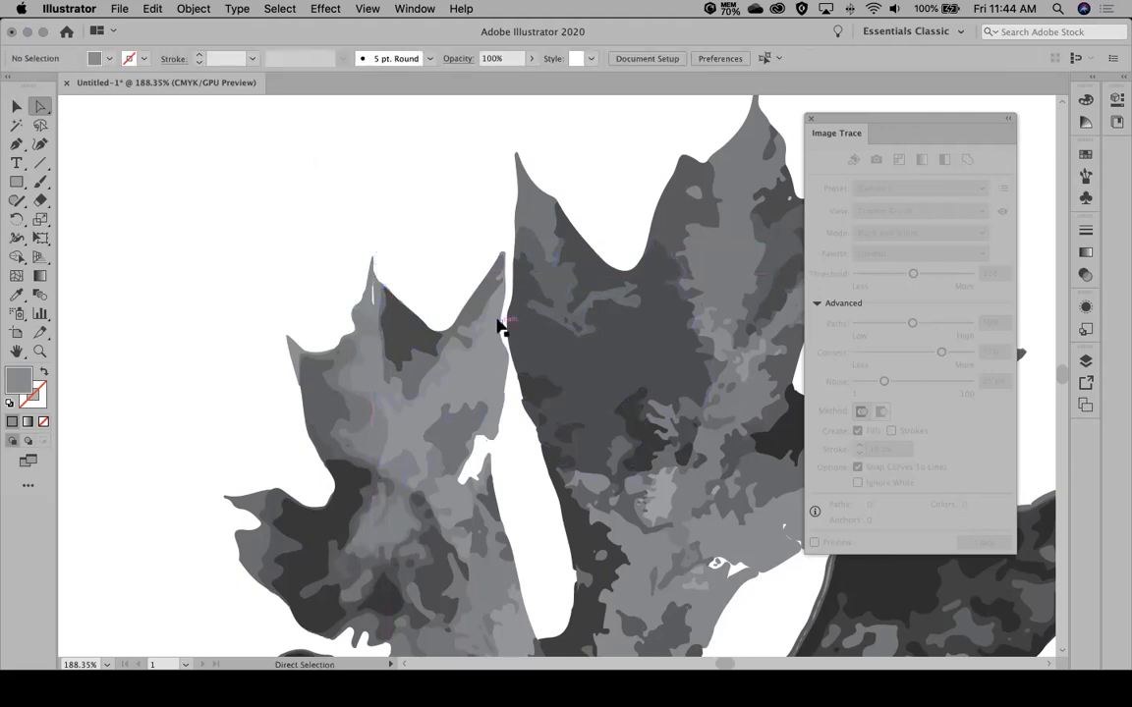
Step: Lengthen the leaf's stem by pulling the anchor point at its lower end far downward
scroll(501, 329, right, 5)
scroll(351, 444, down, 2)
scroll(493, 381, down, 5)
scroll(492, 381, right, 2)
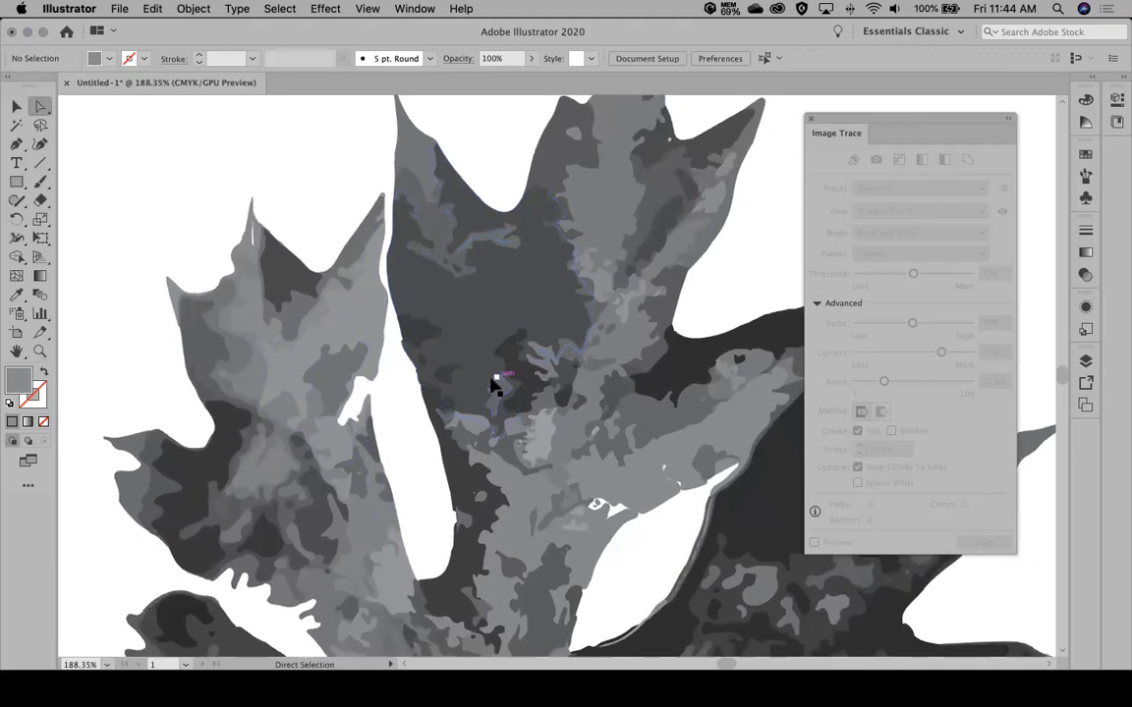
scroll(492, 386, down, 10)
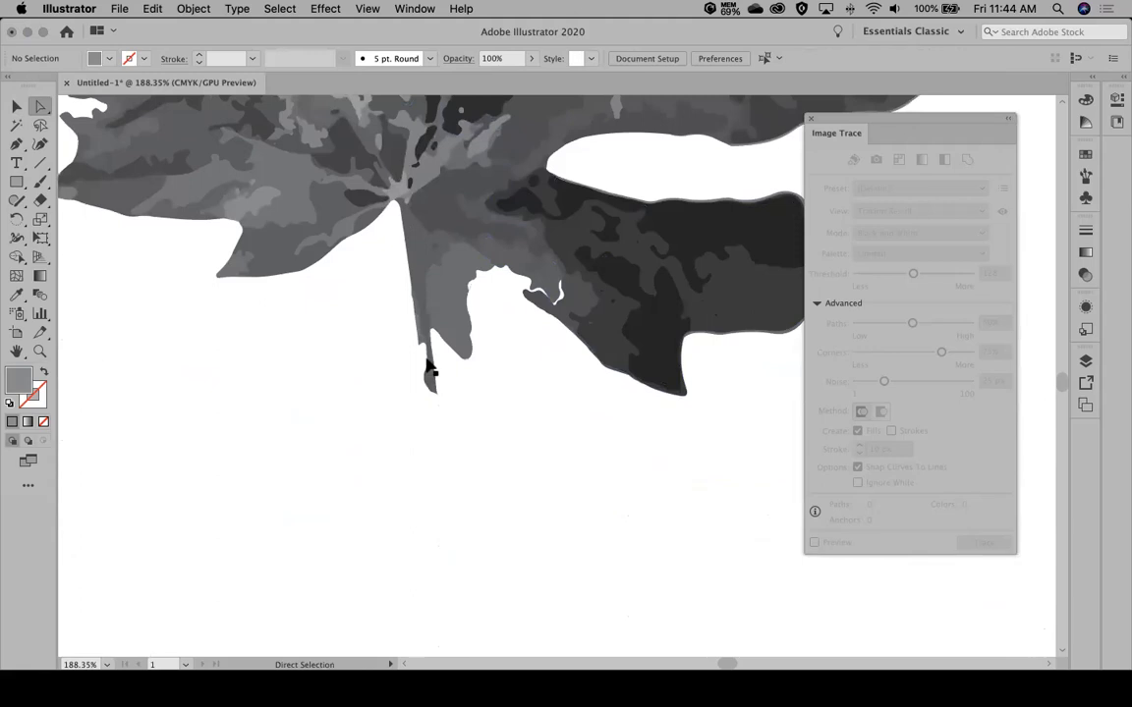
click(427, 380)
key(Delete)
key(Delete)
click(435, 392)
drag(433, 393, 473, 606)
Step: Adjust the anchor where the extension meets the original stem end to thicken the extended stem
click(40, 352)
drag(387, 386, 732, 530)
click(40, 106)
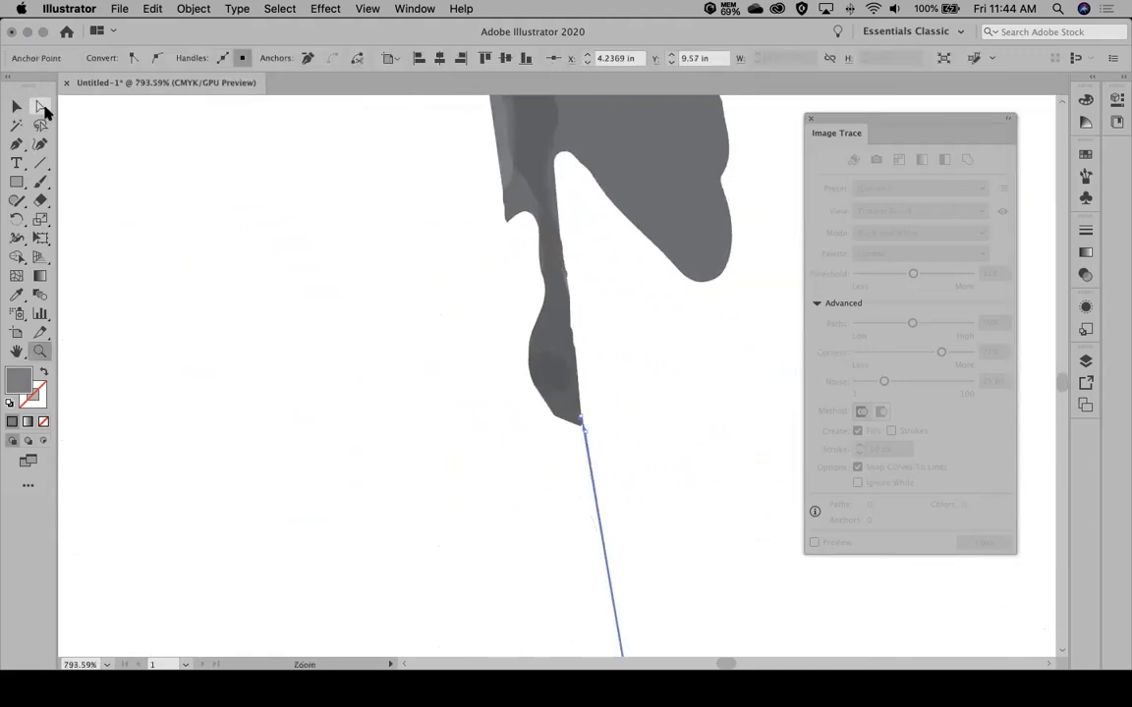
click(217, 227)
drag(581, 428, 606, 511)
scroll(435, 357, down, 10)
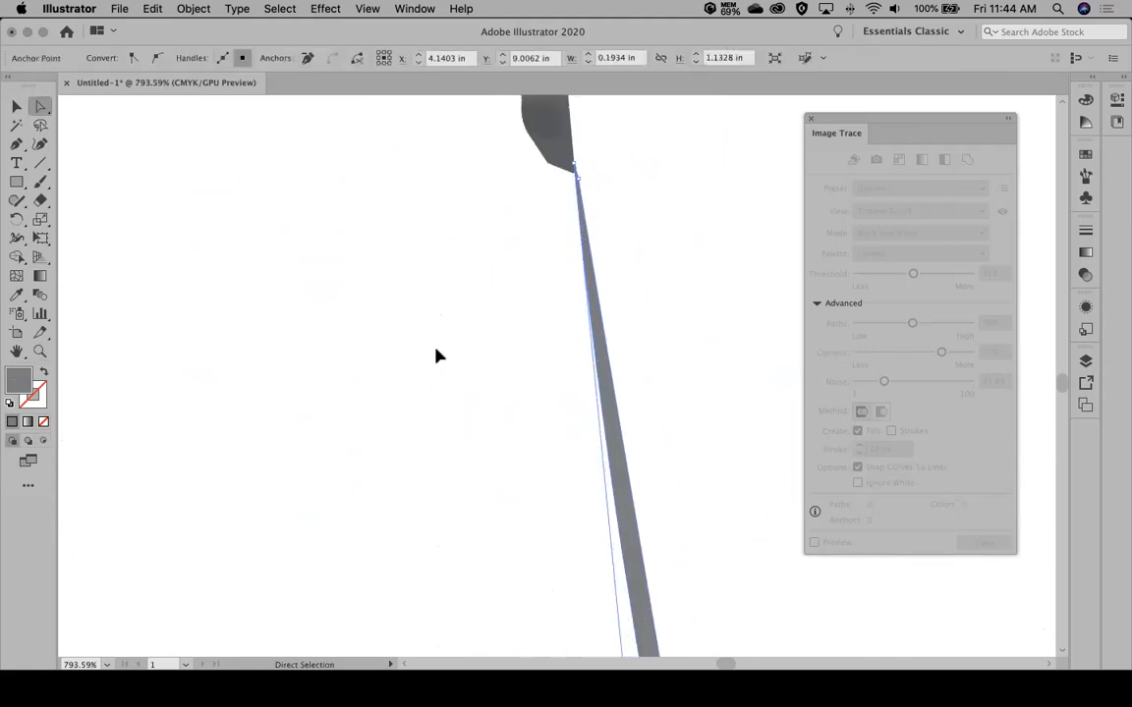
key(super+0)
click(541, 559)
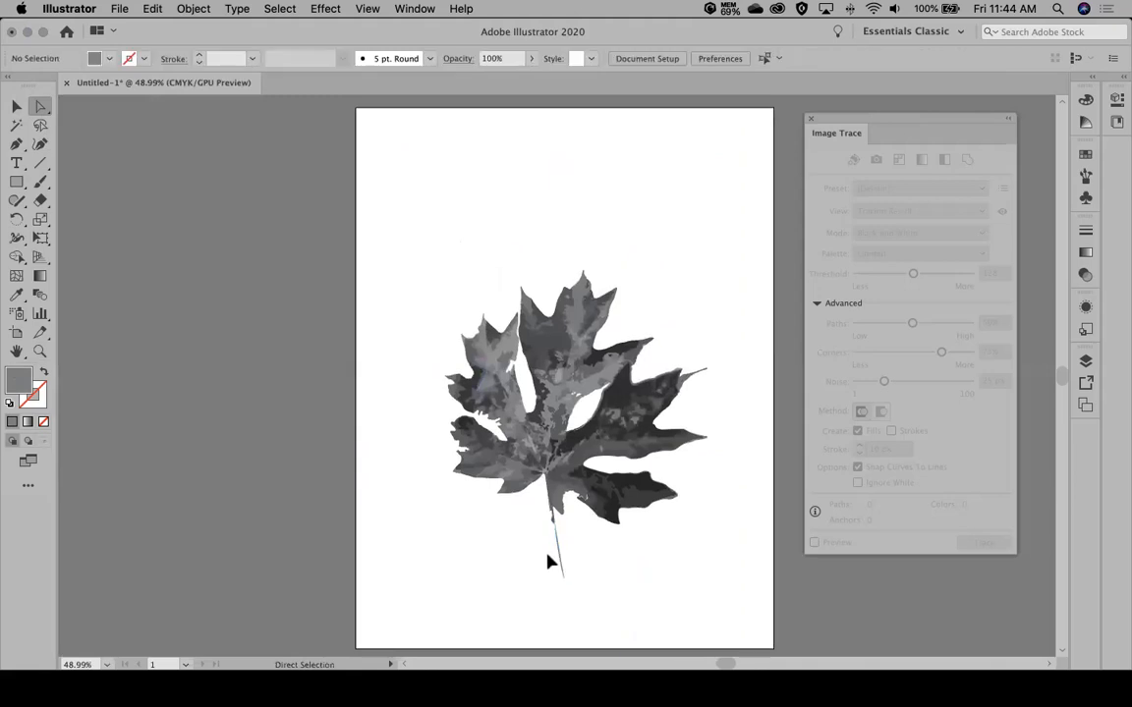
Step: Move a stem extension anchor downward to straighten and lengthen the extended stem
click(40, 352)
drag(512, 503, 586, 221)
key(space)
click(39, 106)
drag(561, 477, 557, 518)
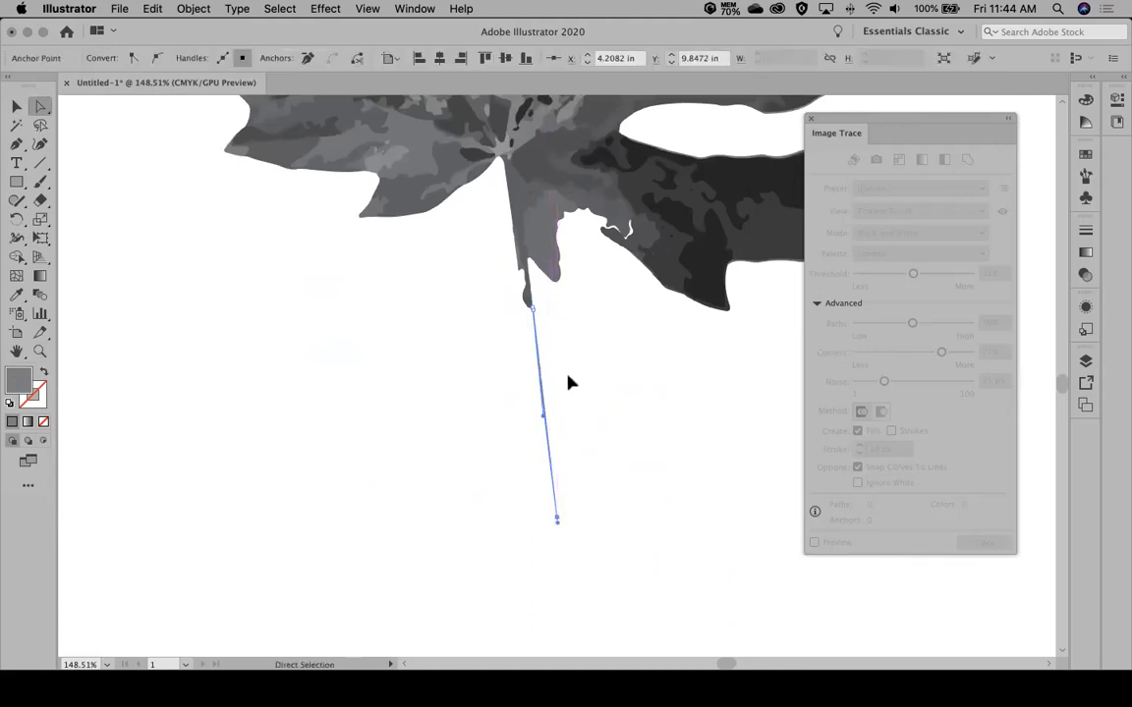
Step: Move the extension's upper anchor into the original stem end to widen the extended stem where the two join
click(40, 351)
drag(513, 286, 895, 565)
click(40, 105)
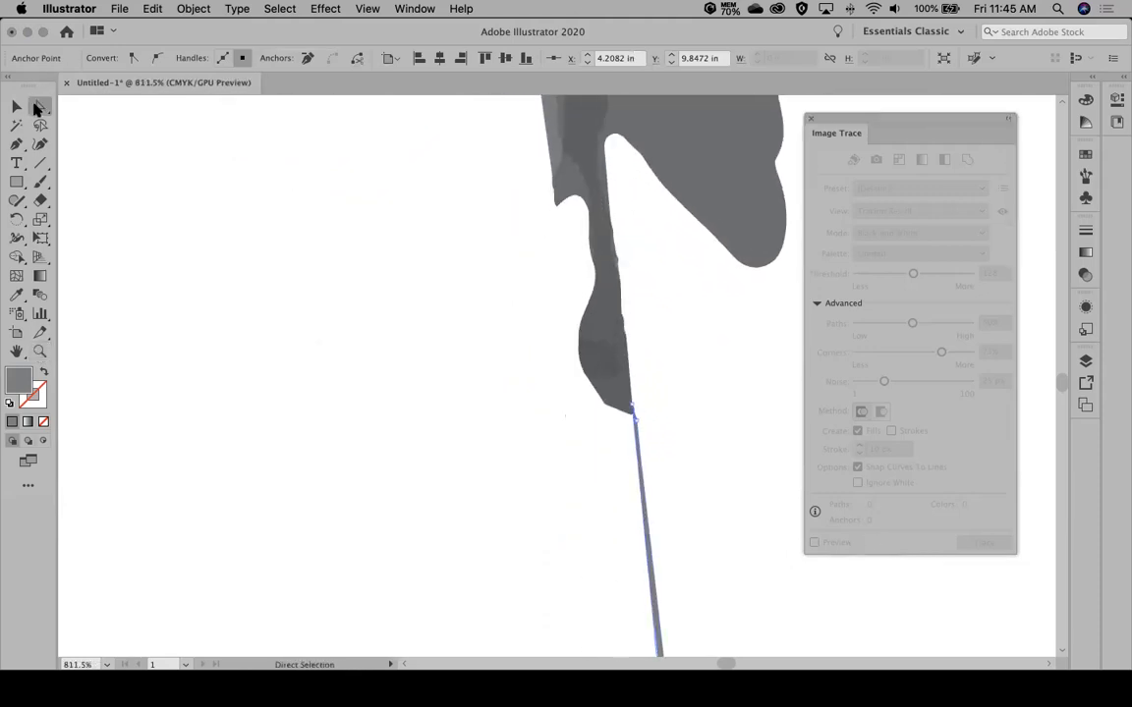
click(40, 351)
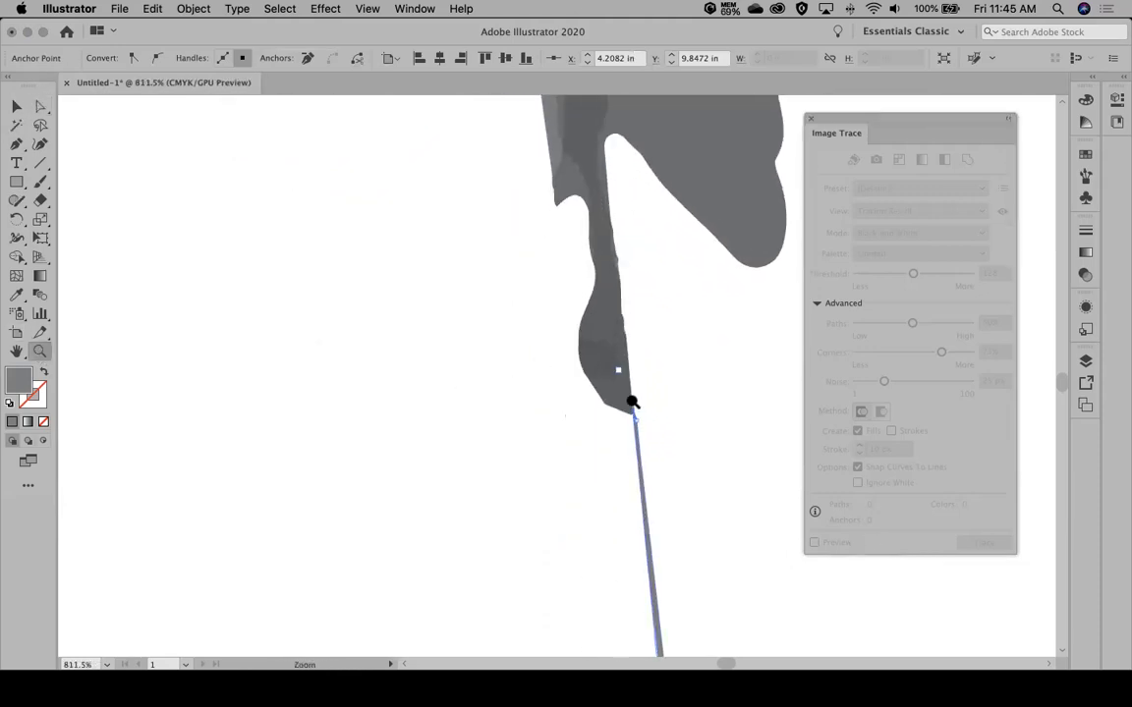
drag(631, 399, 791, 512)
click(37, 107)
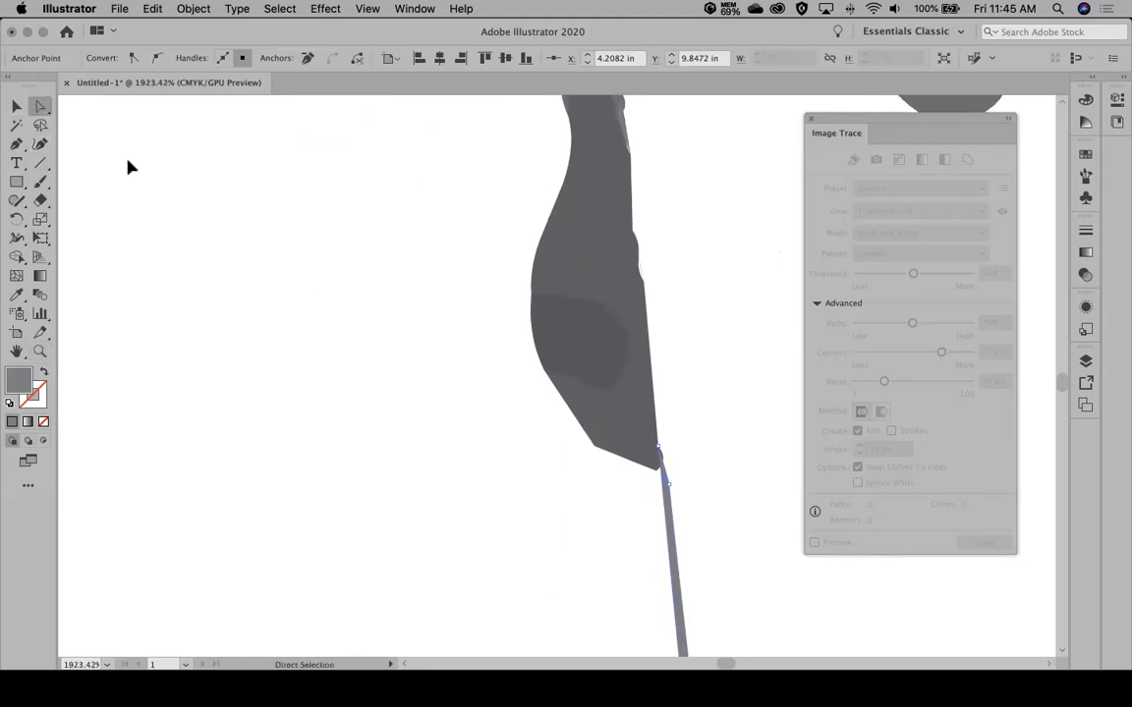
click(127, 168)
drag(657, 454, 620, 432)
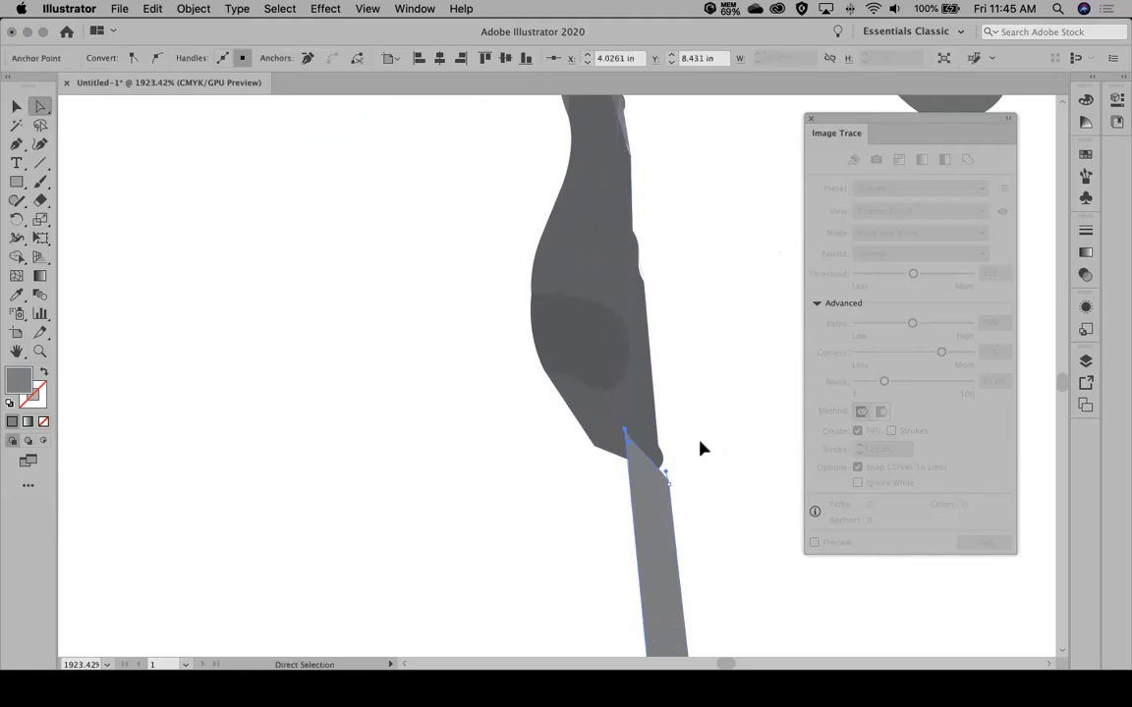
Step: Pull the stem extension's upper anchor farther up and outward past the original stem end to widen the extension, and deselect it
scroll(699, 450, down, 3)
drag(626, 305, 542, 234)
scroll(776, 437, down, 10)
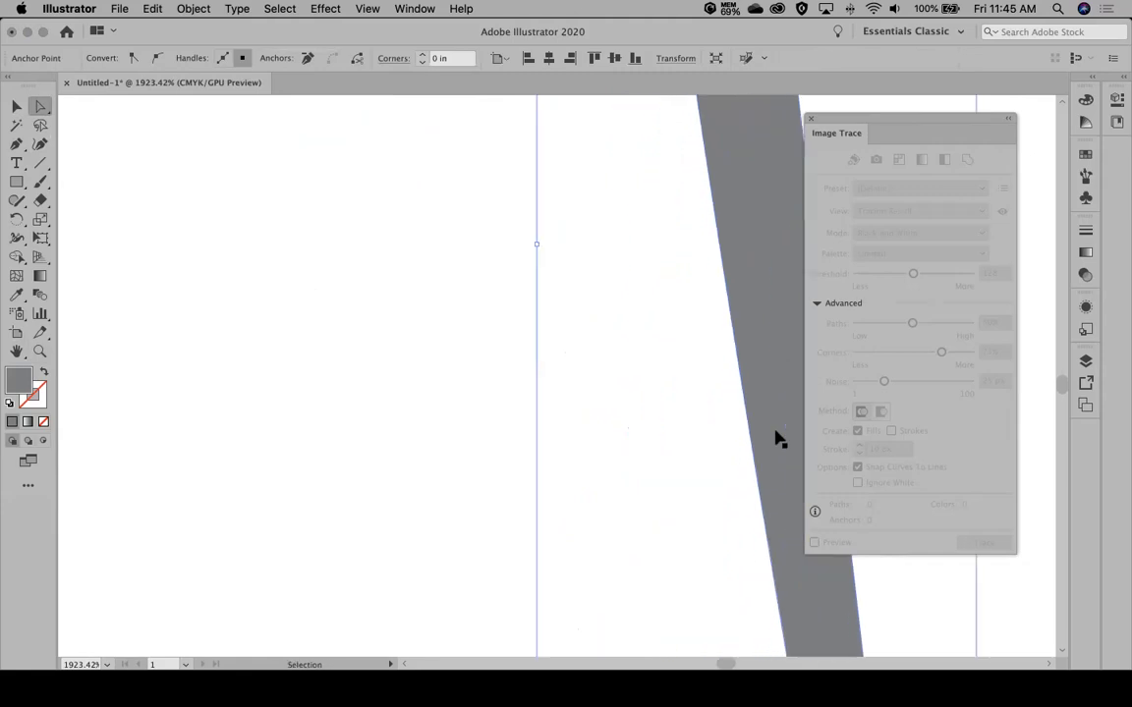
key(super+0)
click(248, 555)
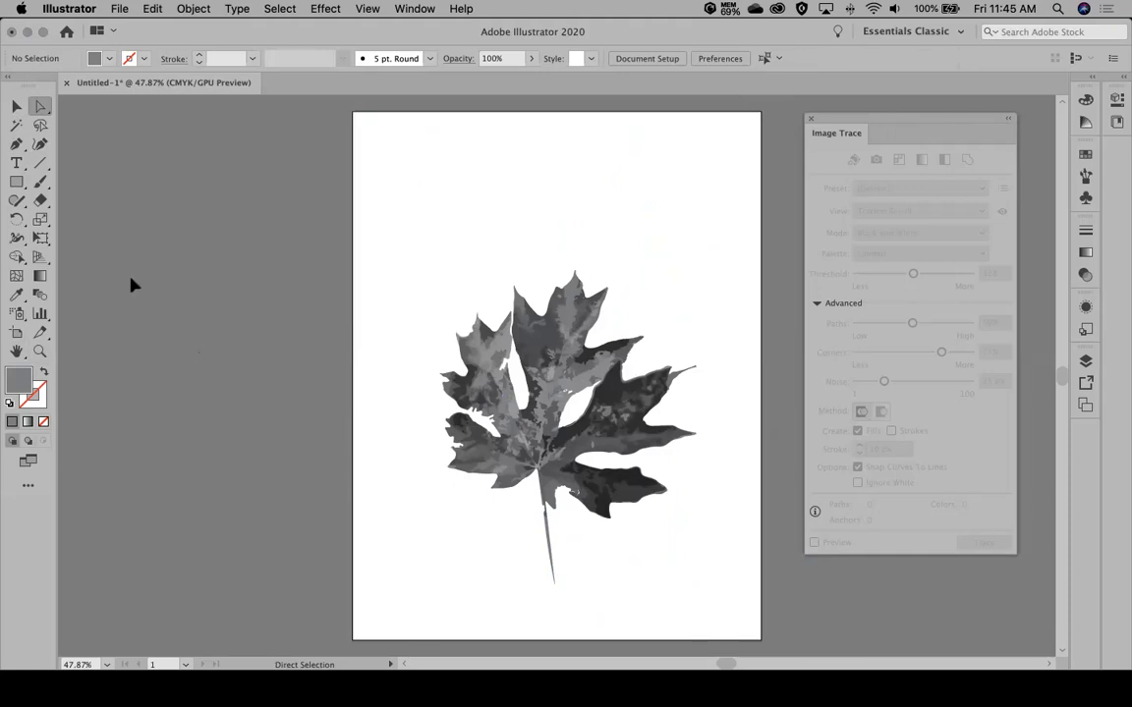
Step: Stretch the leaf's topmost tip upward into a longer, thinner point with the Direct Selection tool
click(14, 107)
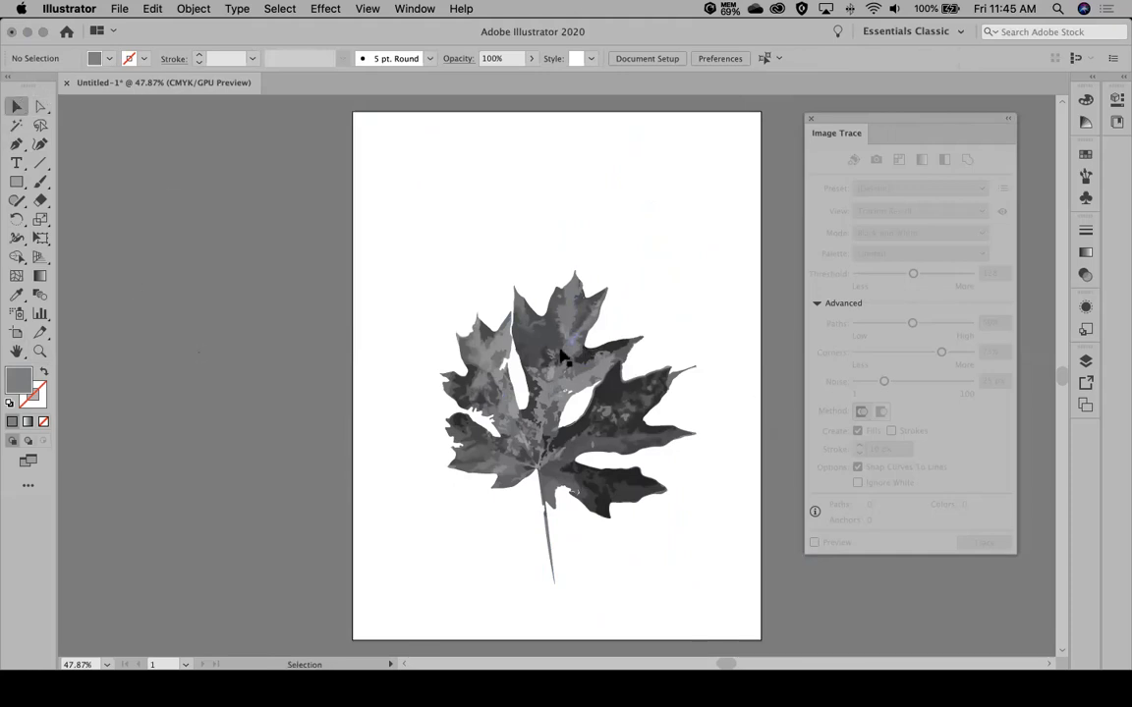
scroll(563, 356, right, 1)
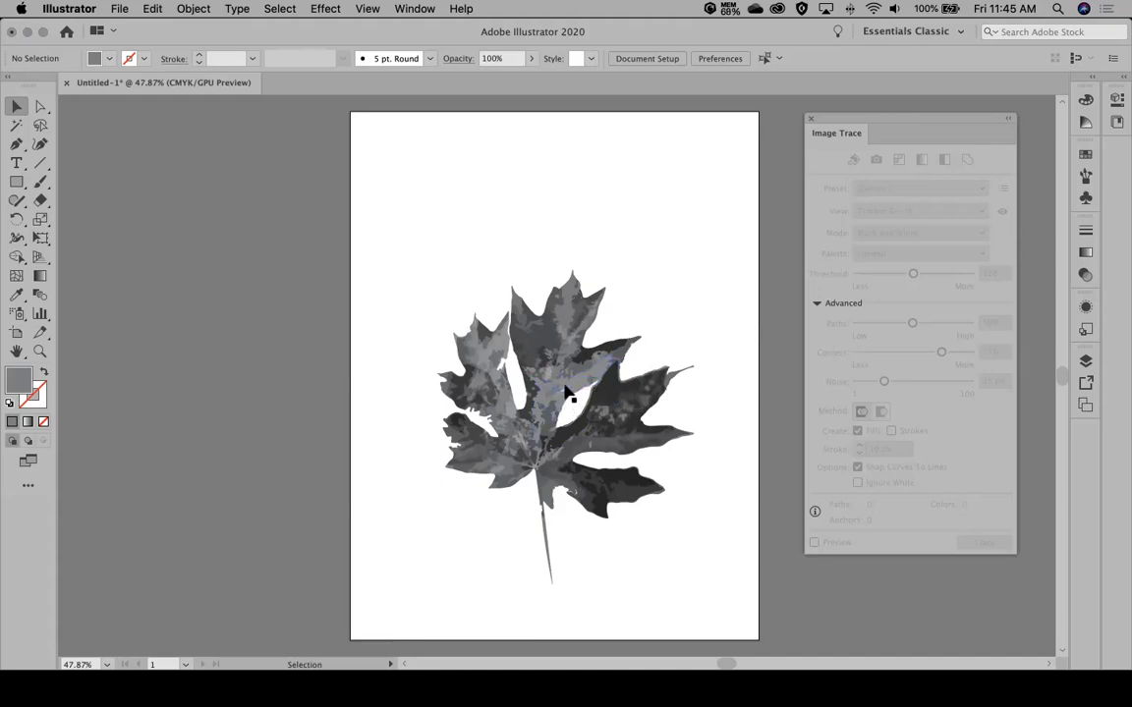
click(40, 106)
drag(575, 278, 573, 262)
click(707, 285)
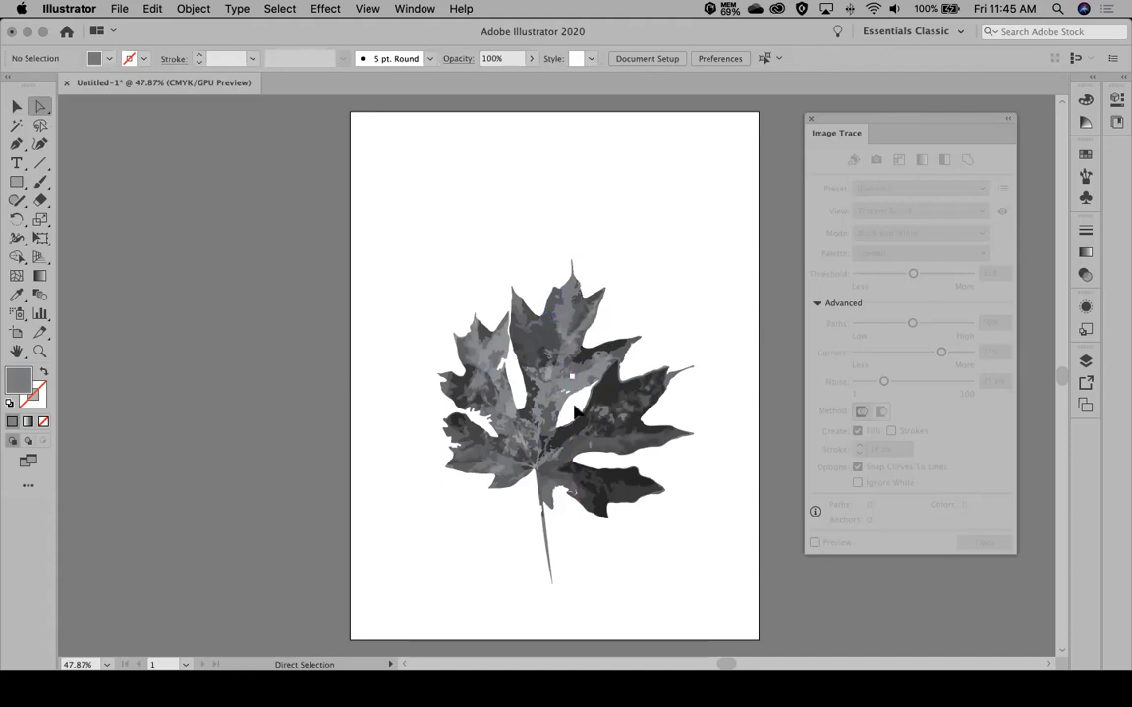
click(17, 106)
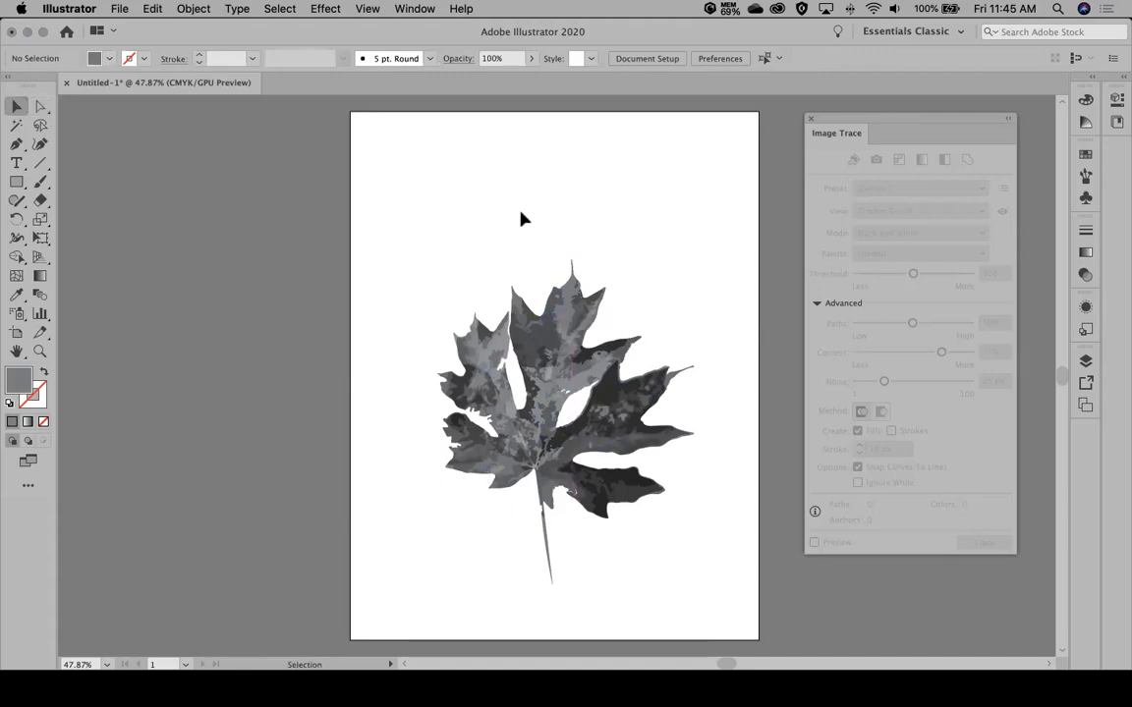
drag(464, 132, 722, 257)
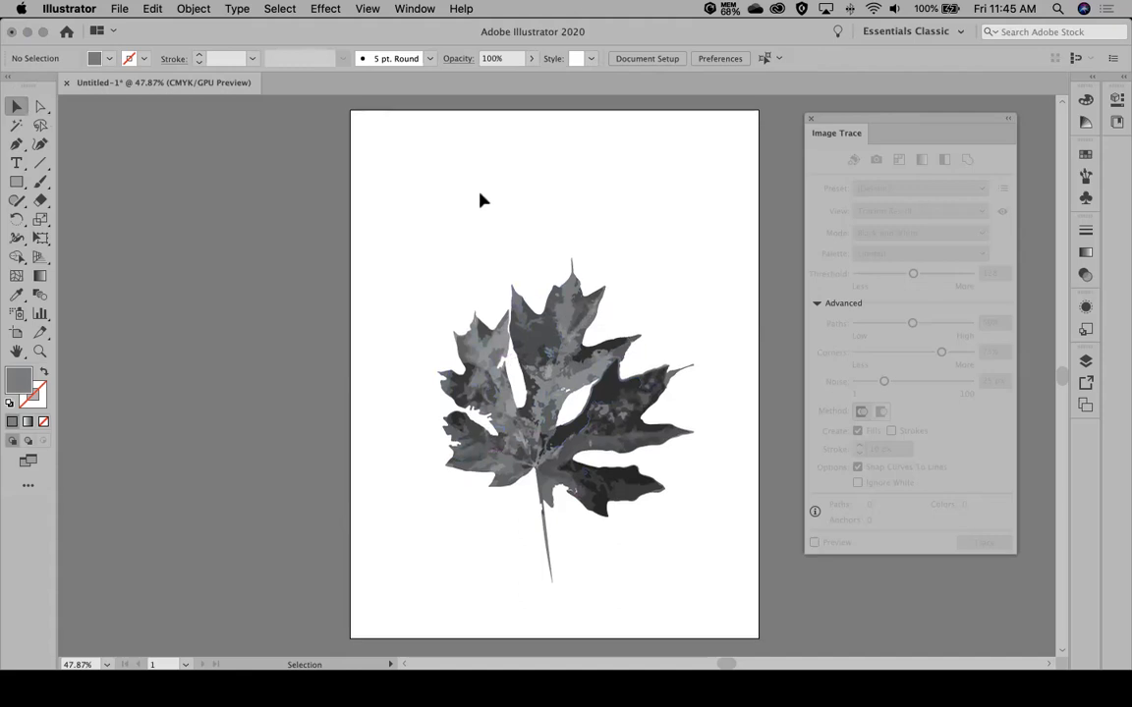
scroll(480, 199, down, 1)
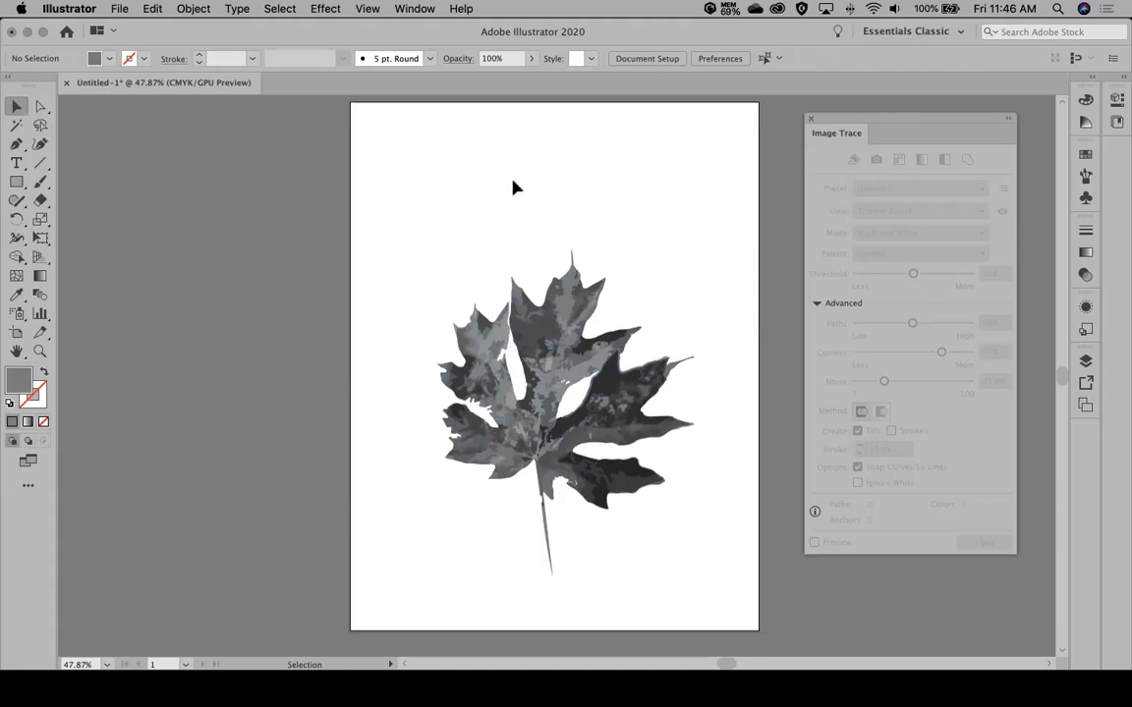
scroll(515, 187, down, 3)
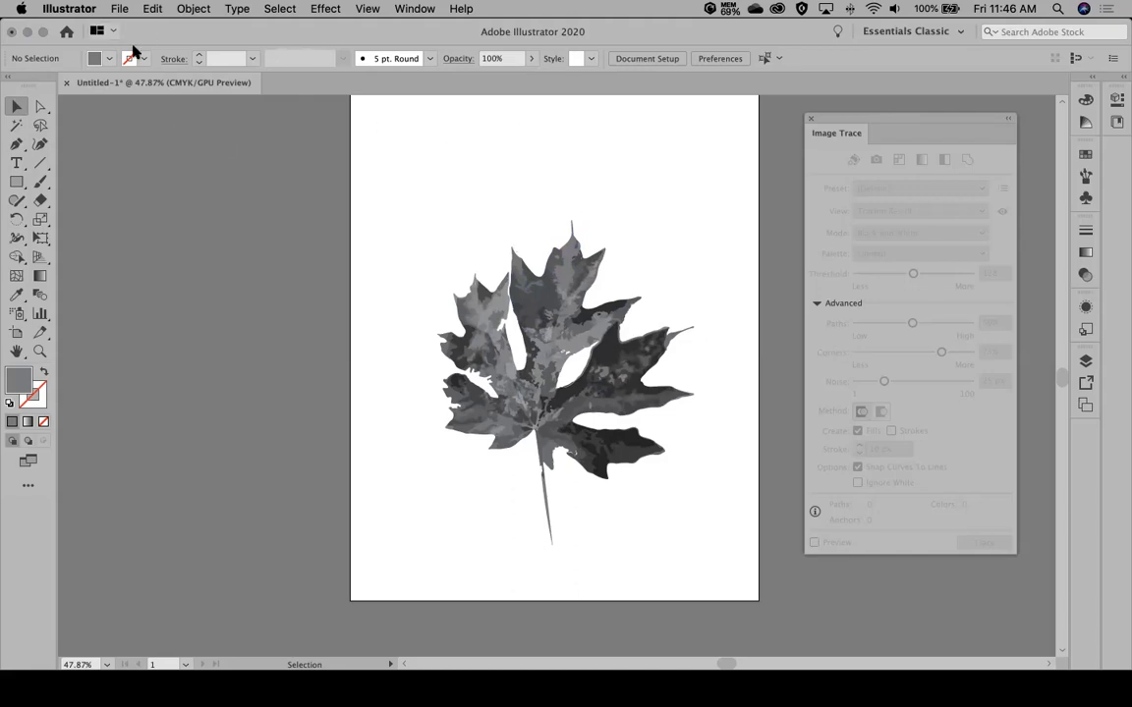
Step: Look over the file formats offered by Save for Web (Legacy) for the leaf artwork, and leave the export without saving
click(120, 9)
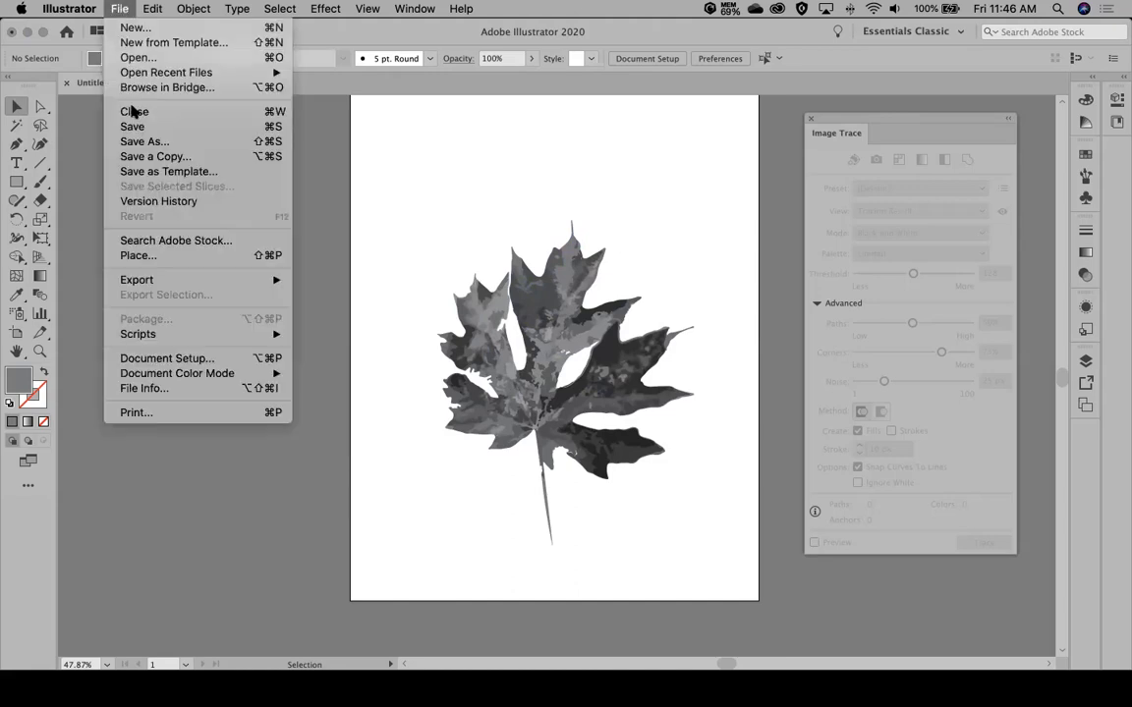
mouse_move(150, 281)
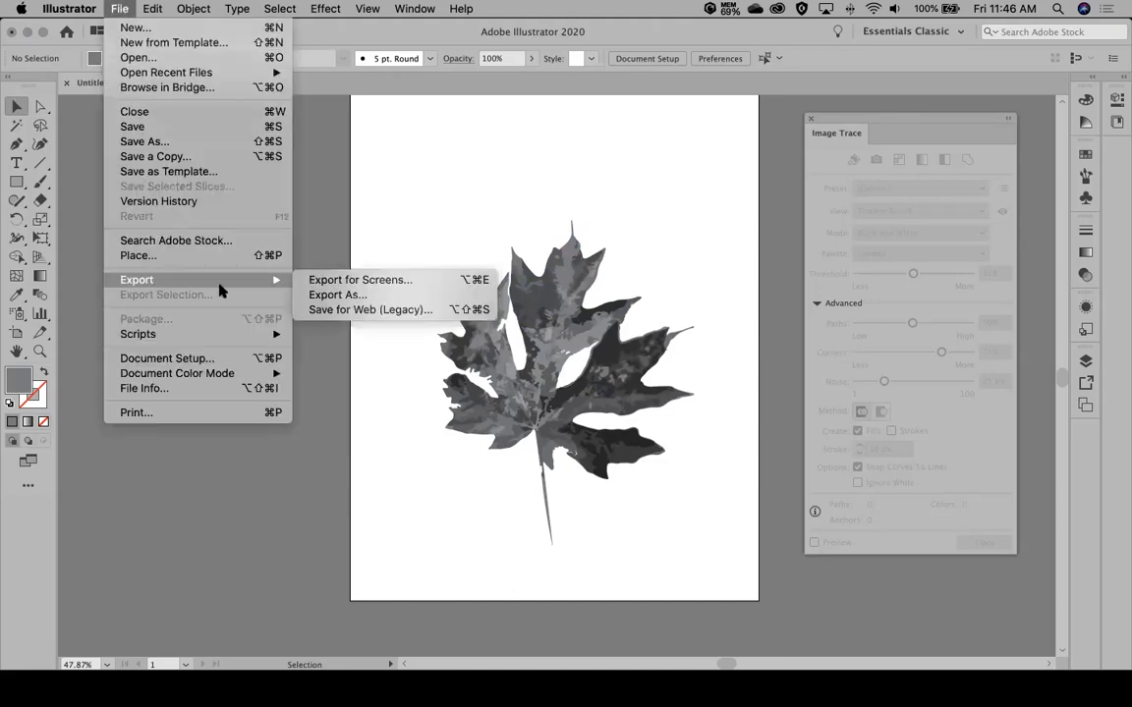
click(345, 310)
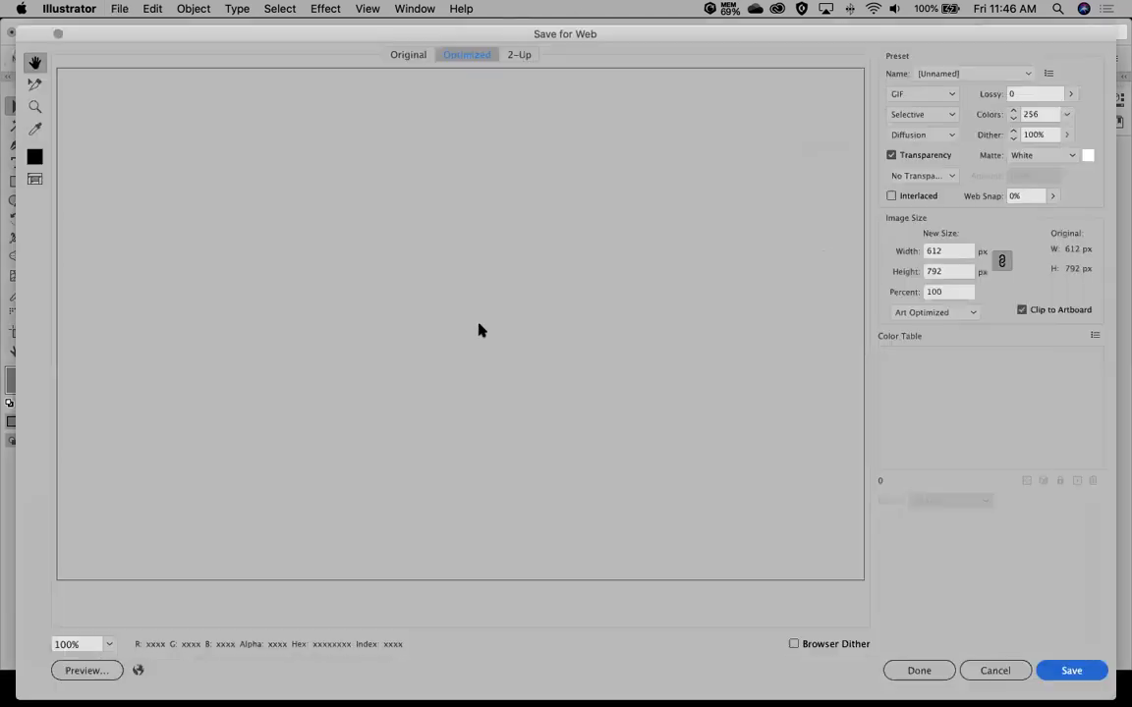
click(950, 96)
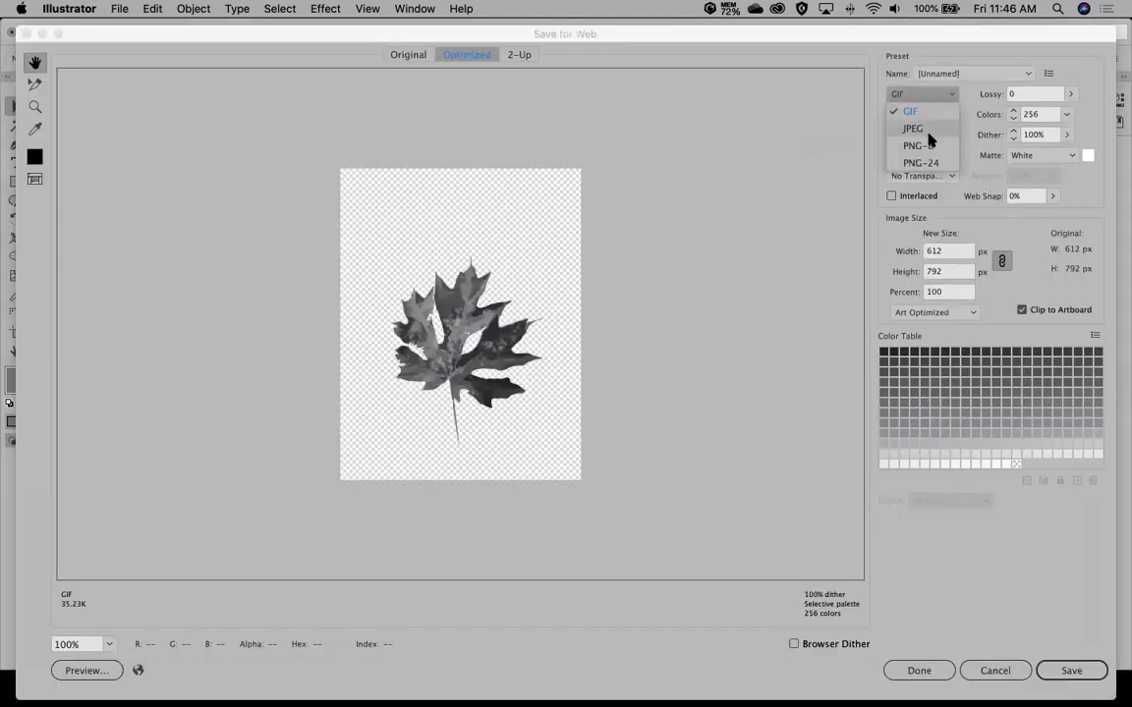
click(810, 140)
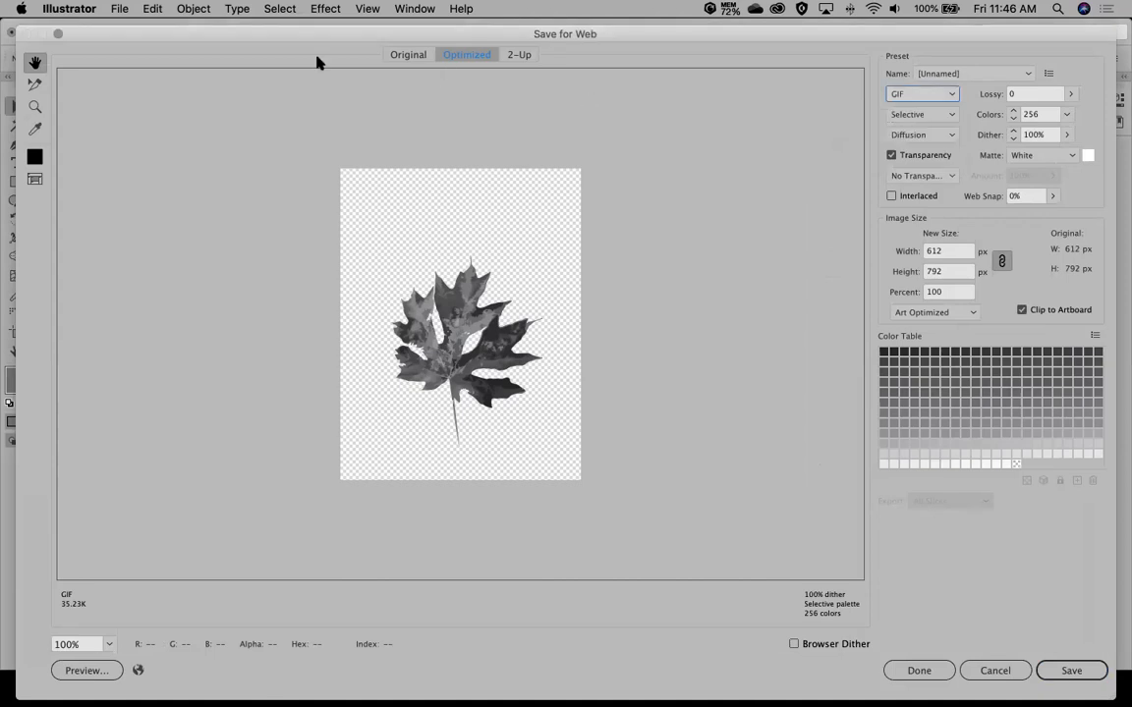
key(Escape)
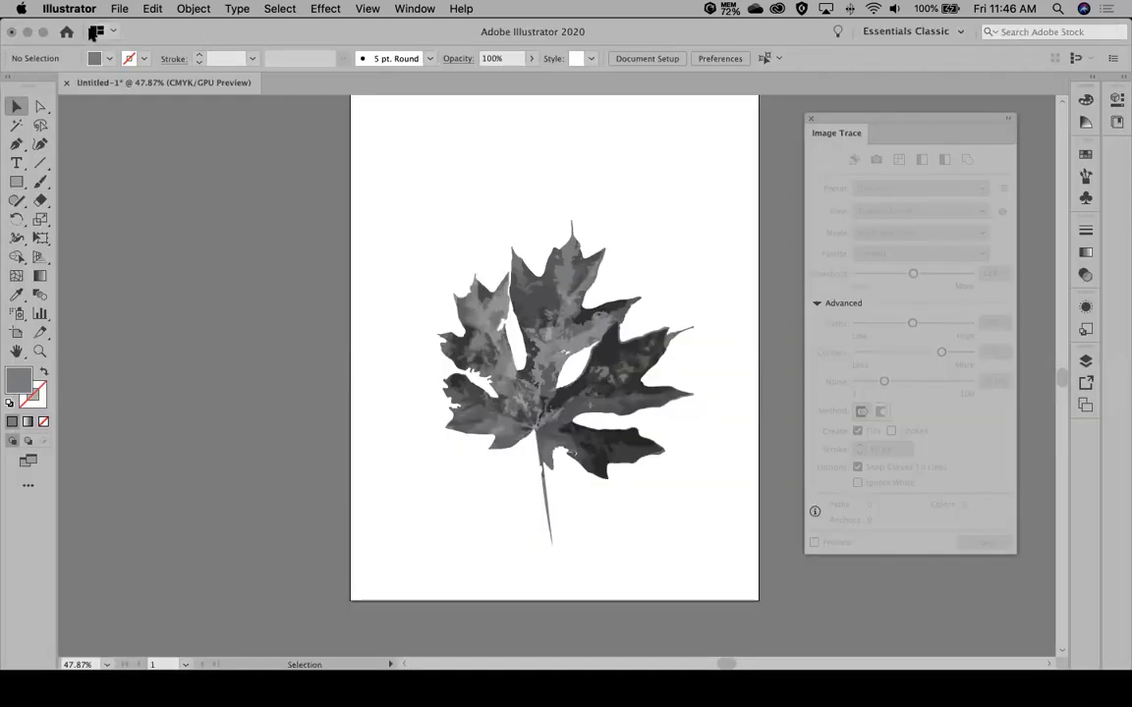
Step: Examine the vector file formats offered by Save As, such as EPS, PDF and SVG, and cancel the save
click(119, 8)
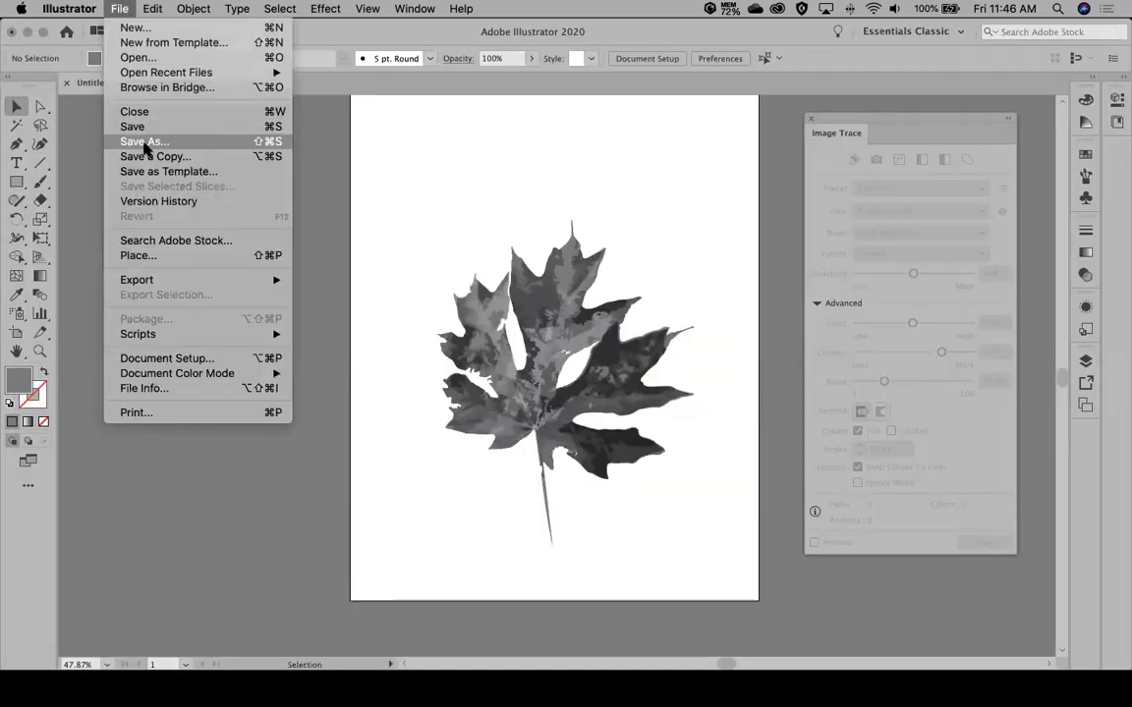
click(144, 143)
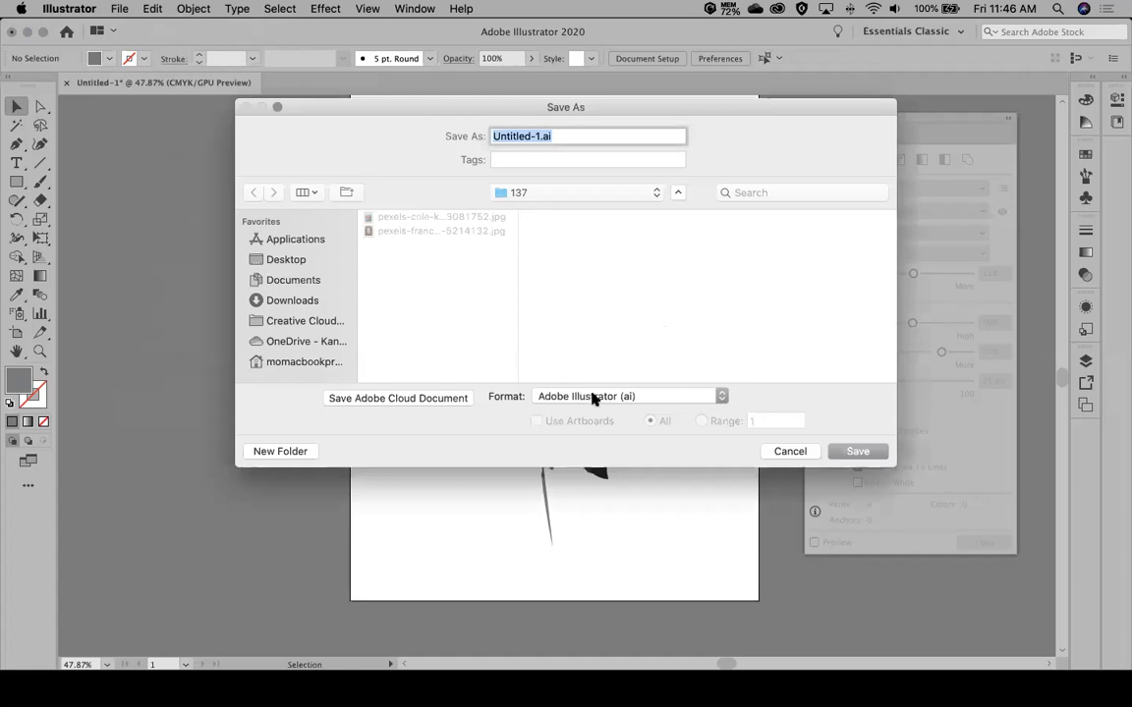
click(592, 398)
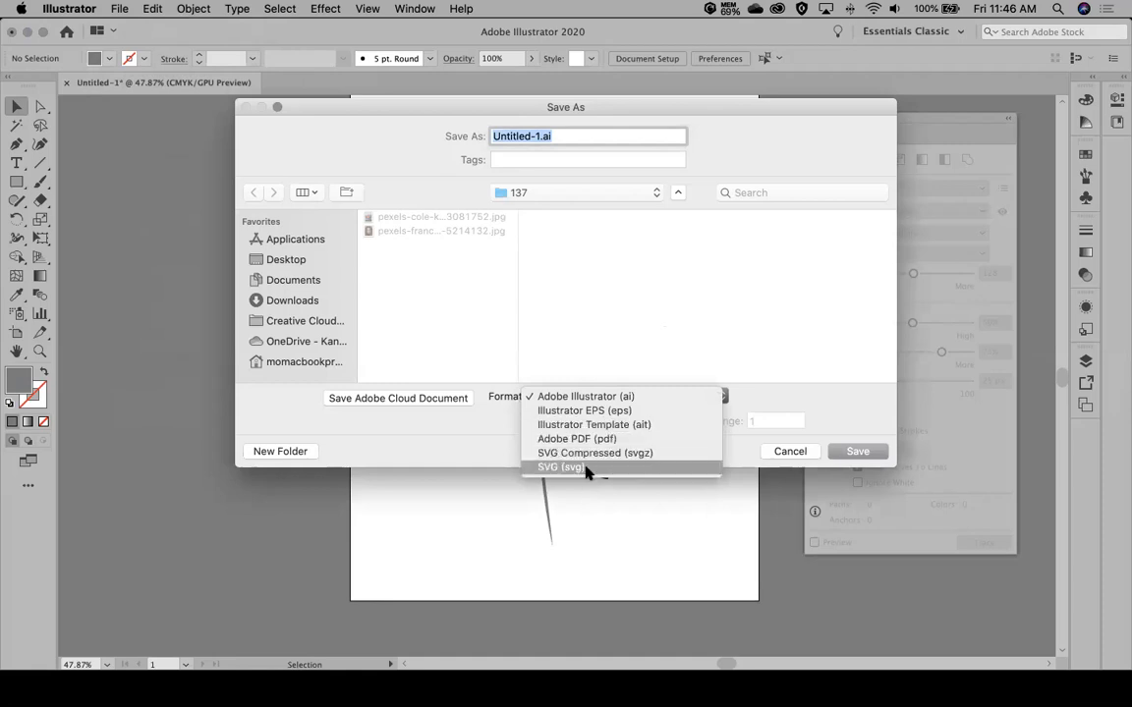
click(740, 308)
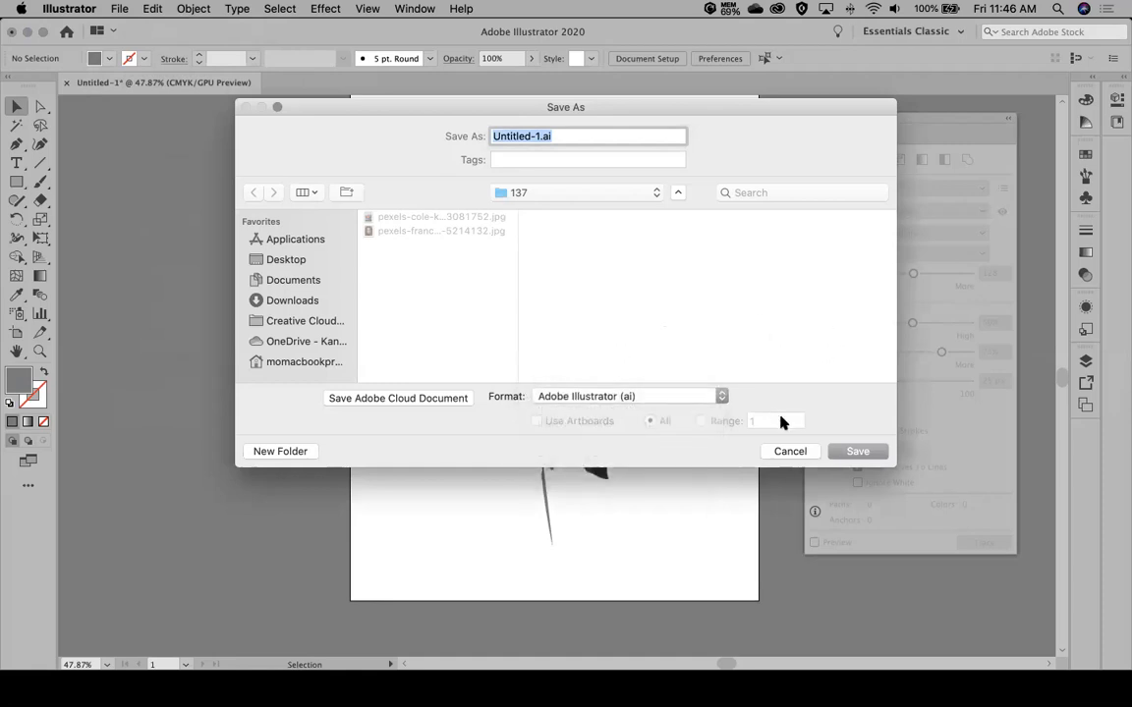
click(601, 395)
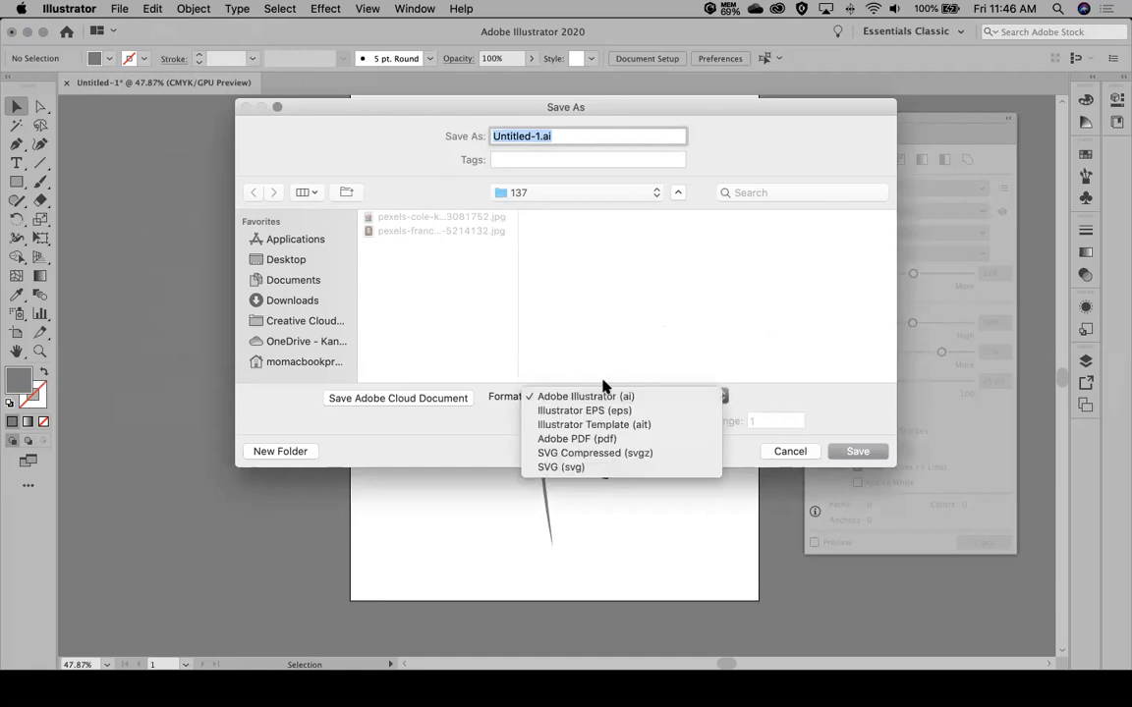
click(634, 326)
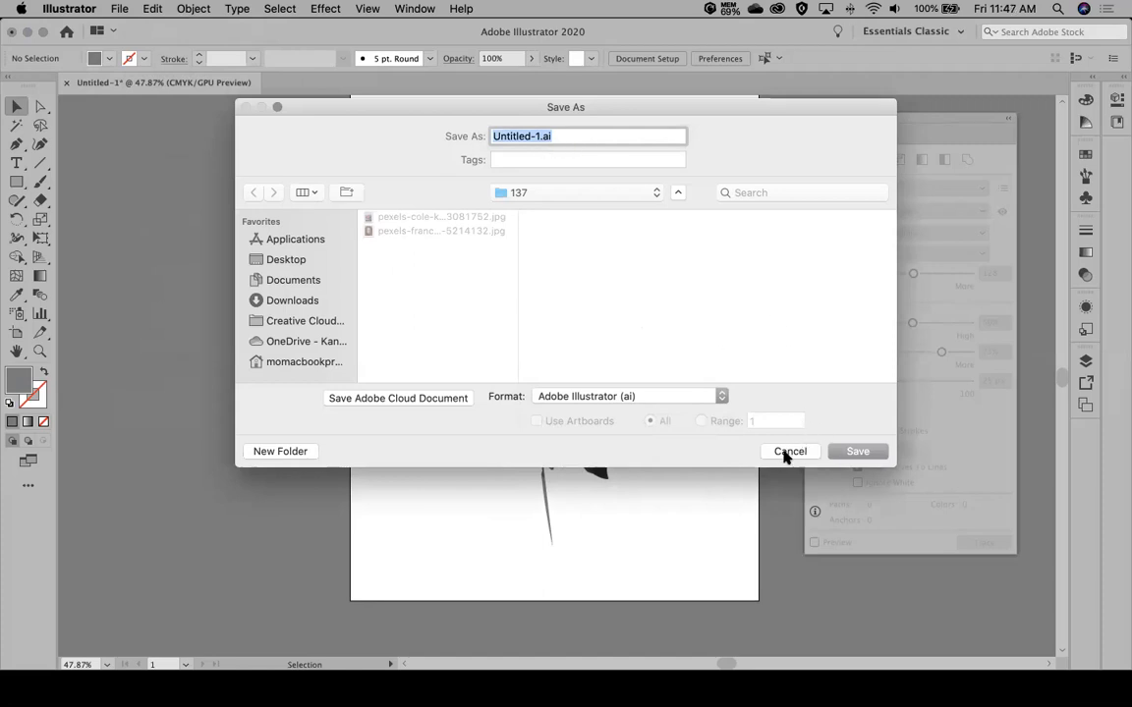
click(715, 394)
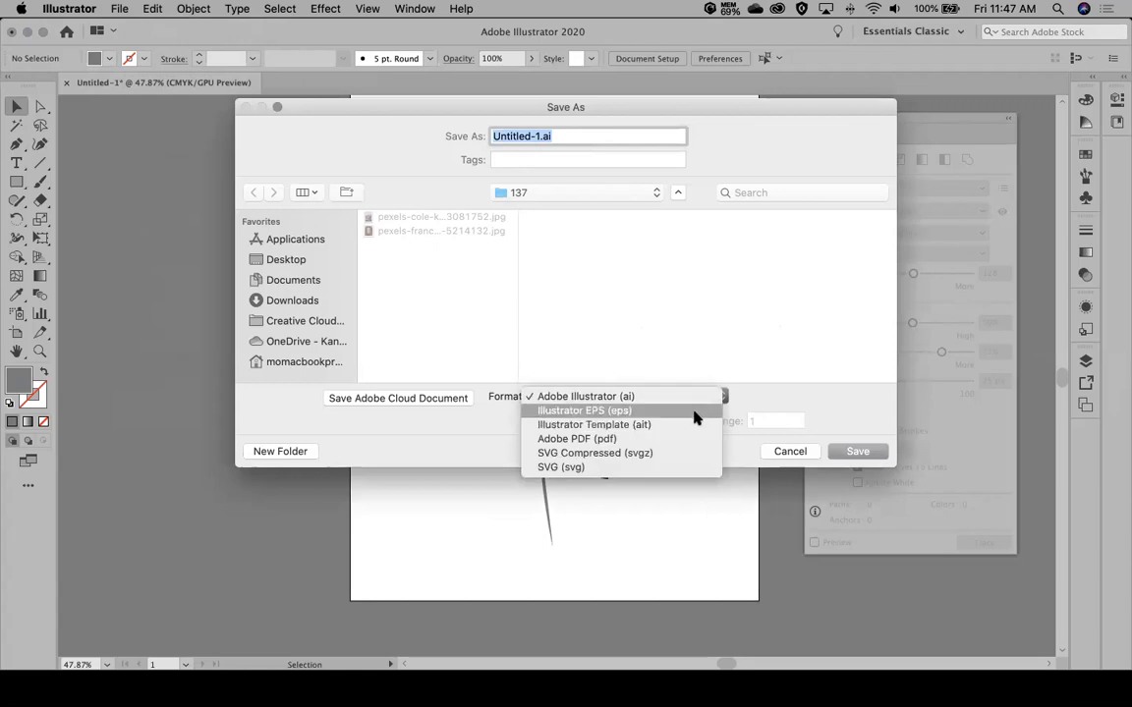
click(823, 430)
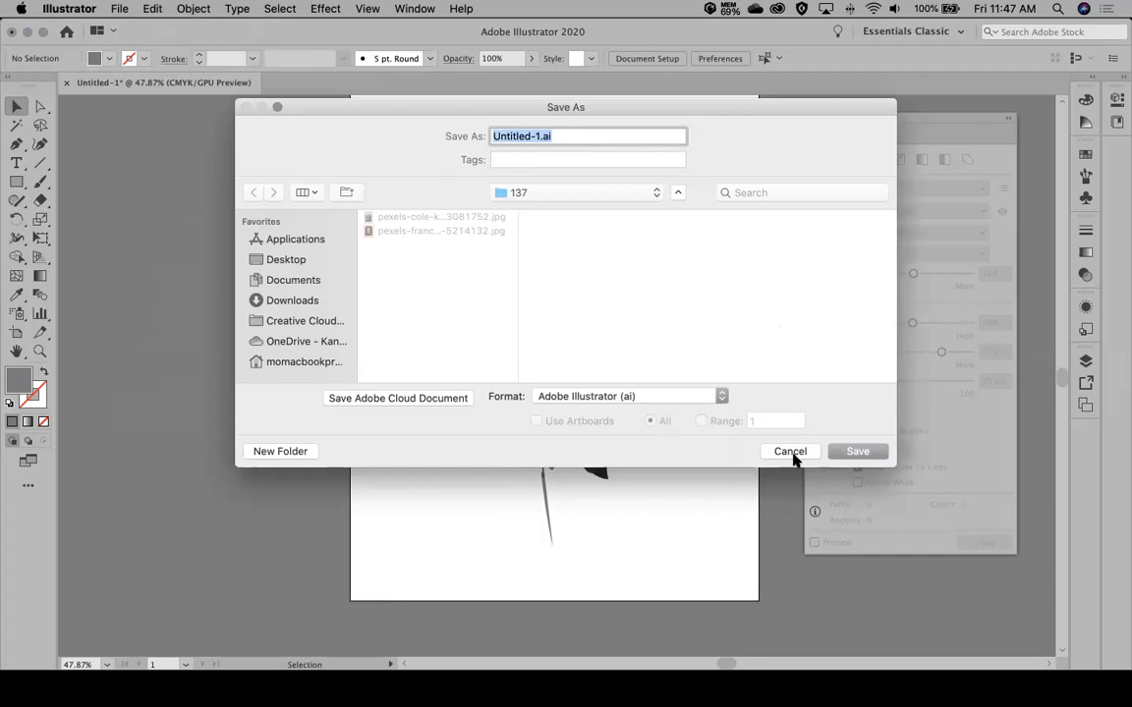
click(803, 451)
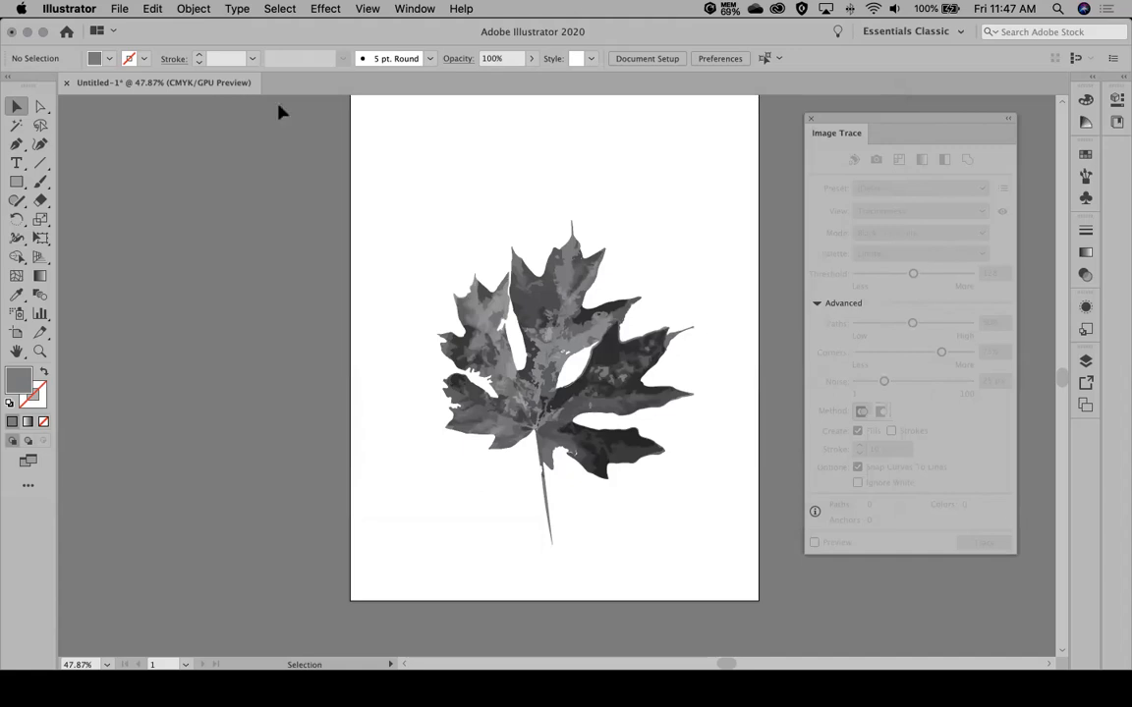
Step: Close the leaf document and create a new Letter document, 8.5 x 11 in, portrait, CMYK Color
click(67, 84)
click(572, 381)
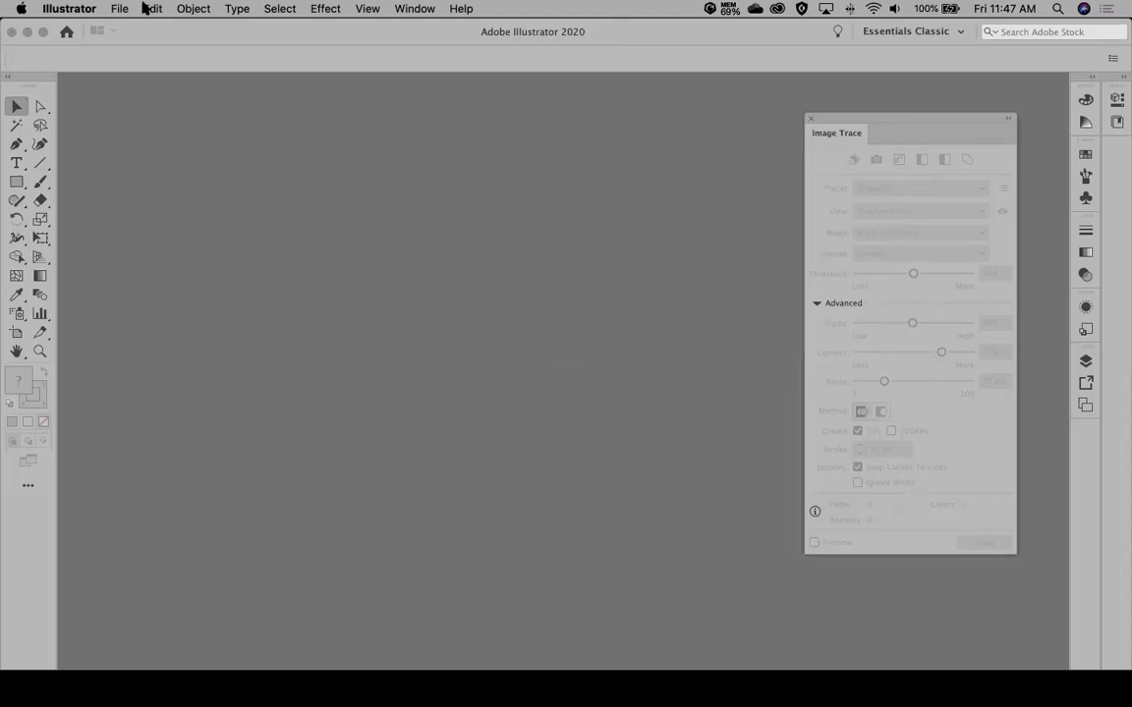
click(124, 9)
click(129, 30)
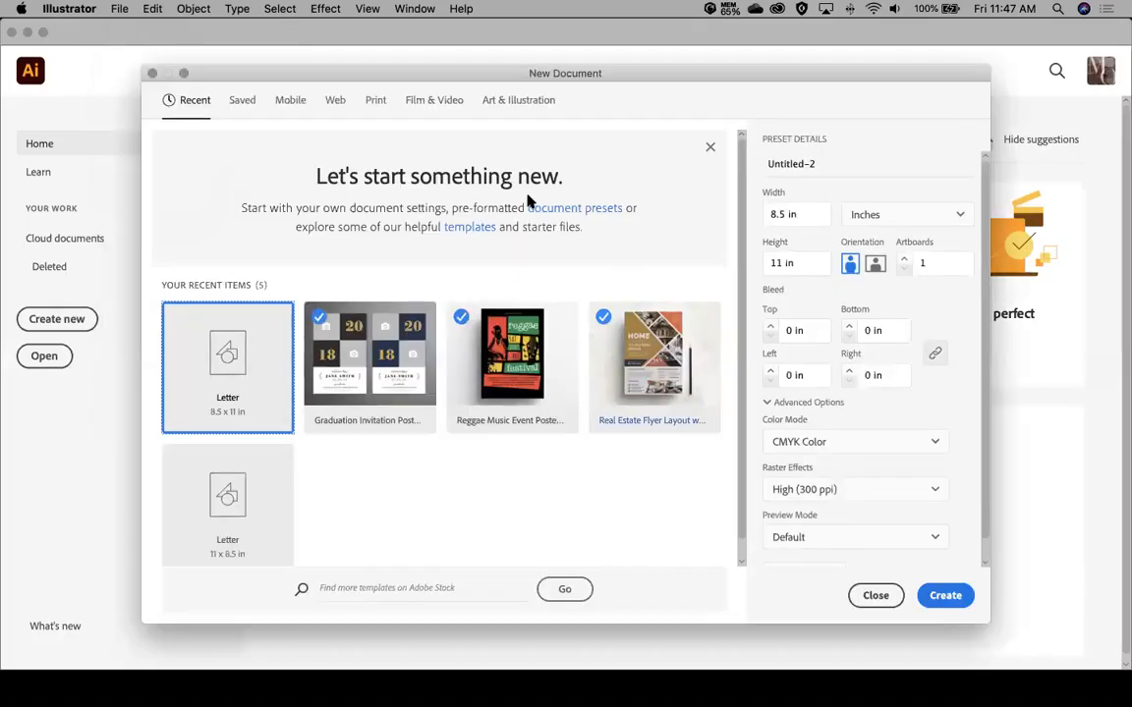
click(945, 595)
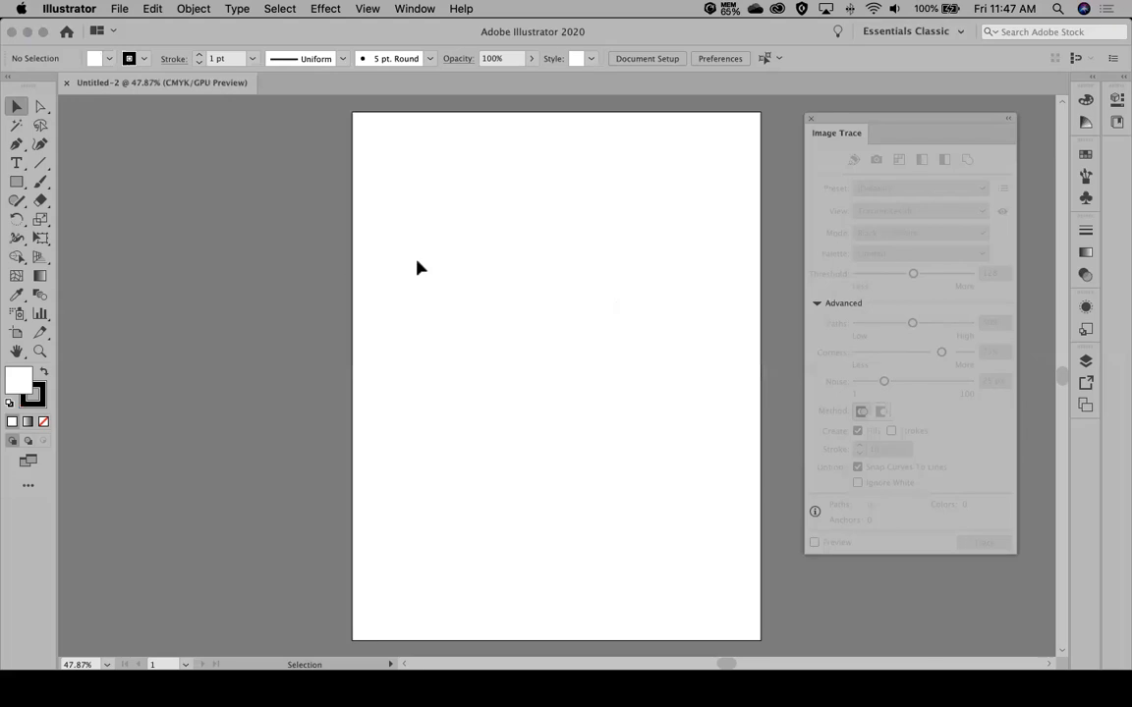
Step: Place the linked portrait photo ending in 5214132.jpg from the 137 folder, sized to fill most of the artboard
click(116, 9)
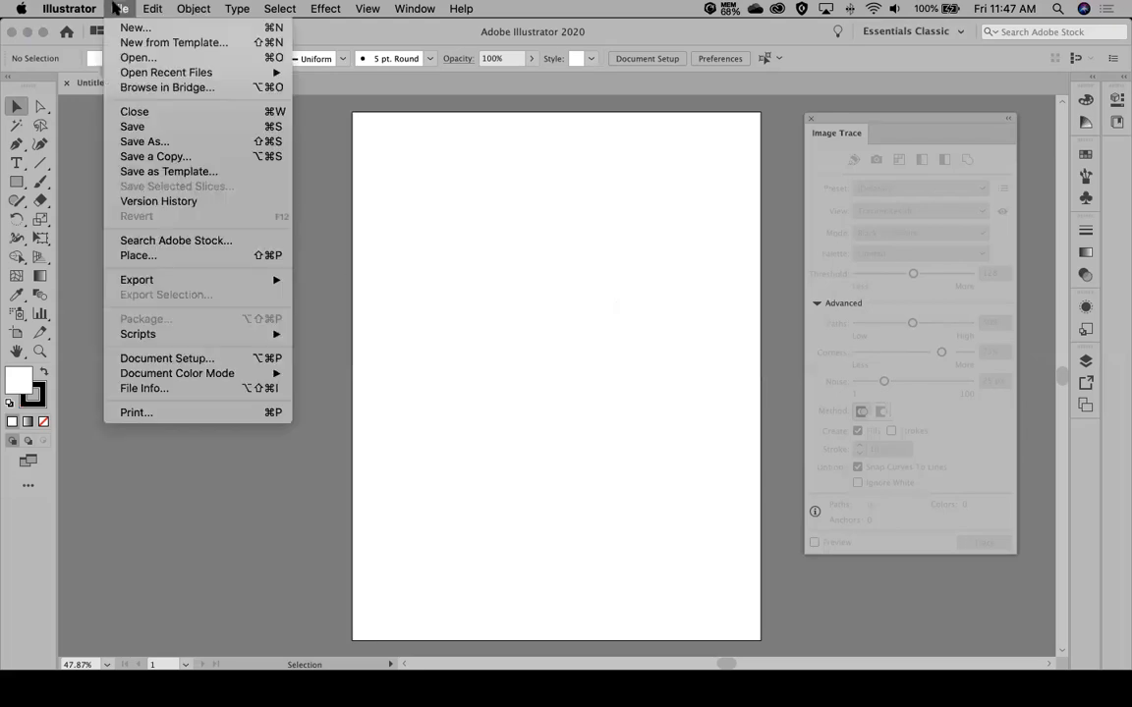
click(183, 258)
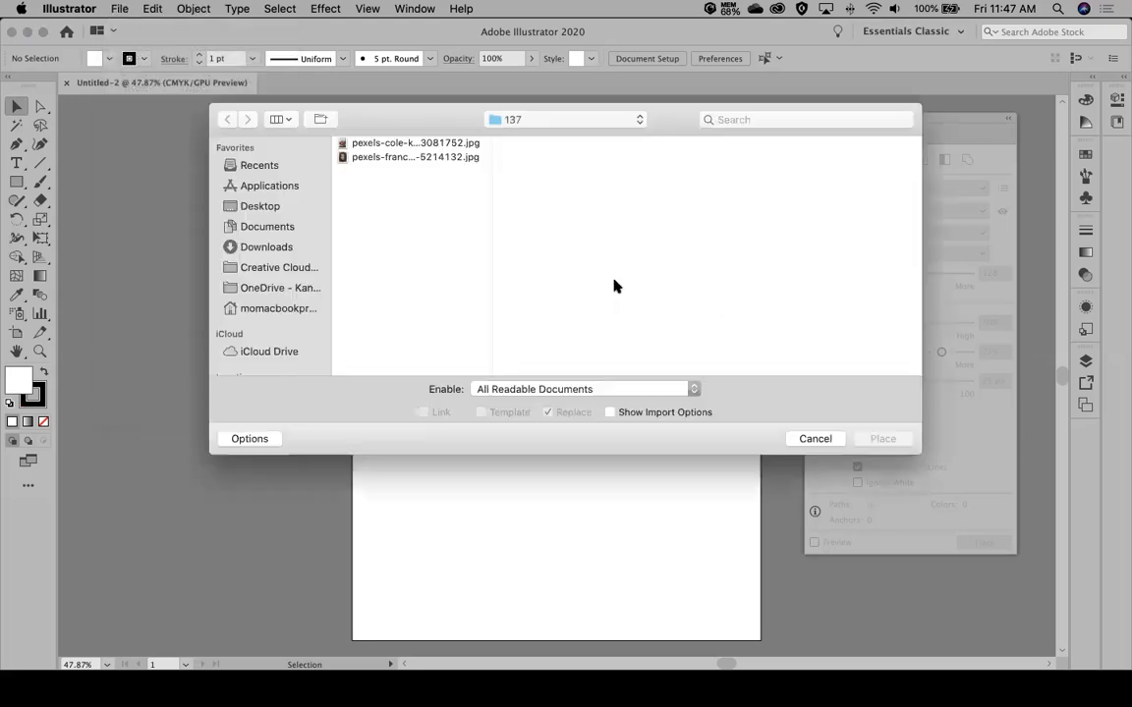
click(384, 158)
click(883, 438)
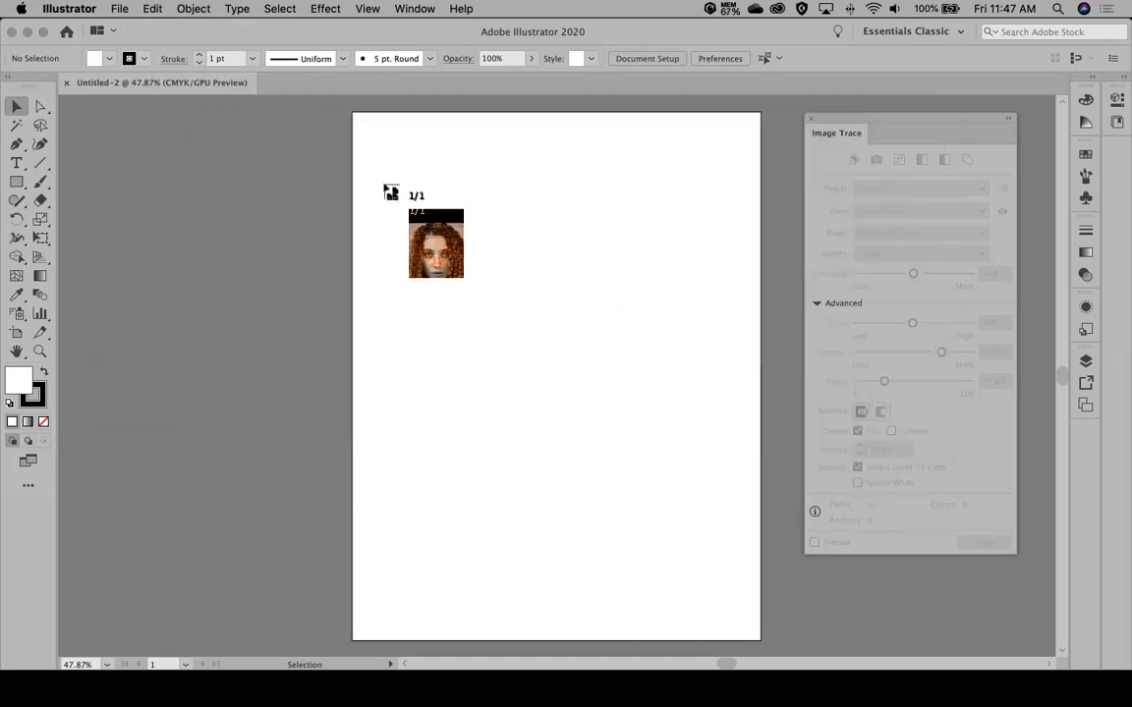
mouse_move(373, 178)
mouse_down()
mouse_move(765, 505)
mouse_move(826, 564)
mouse_move(835, 589)
mouse_up()
Step: Center the placed portrait photo horizontally on the artboard and deselect it
drag(550, 267, 564, 272)
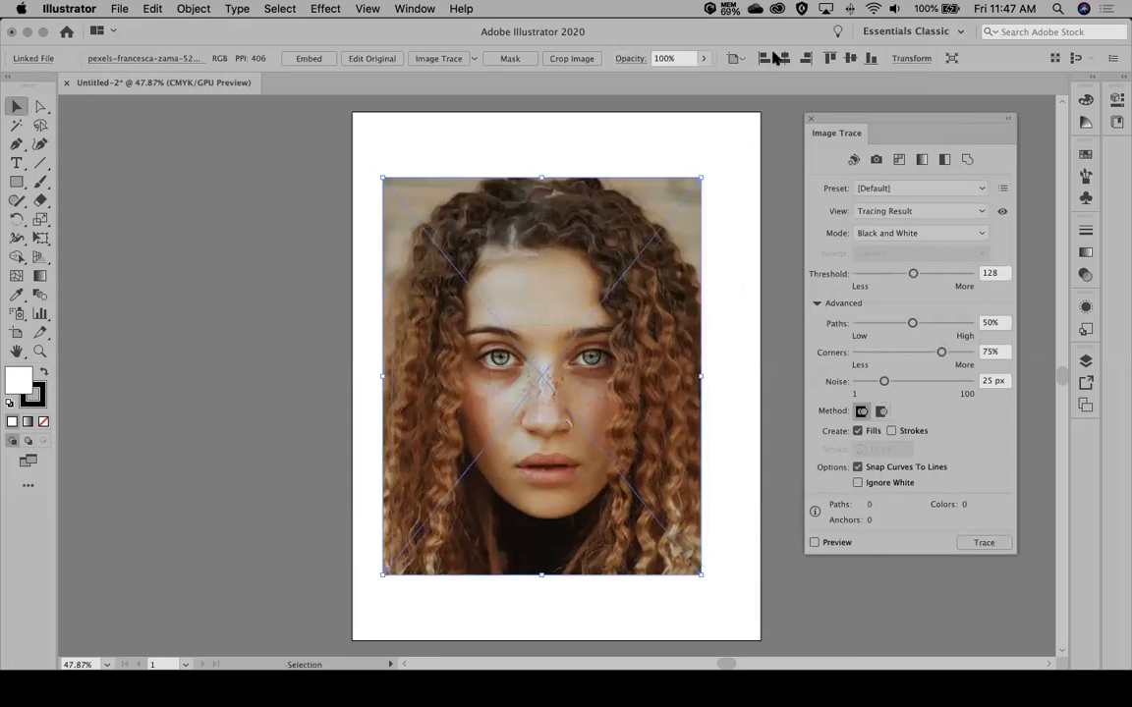
click(784, 58)
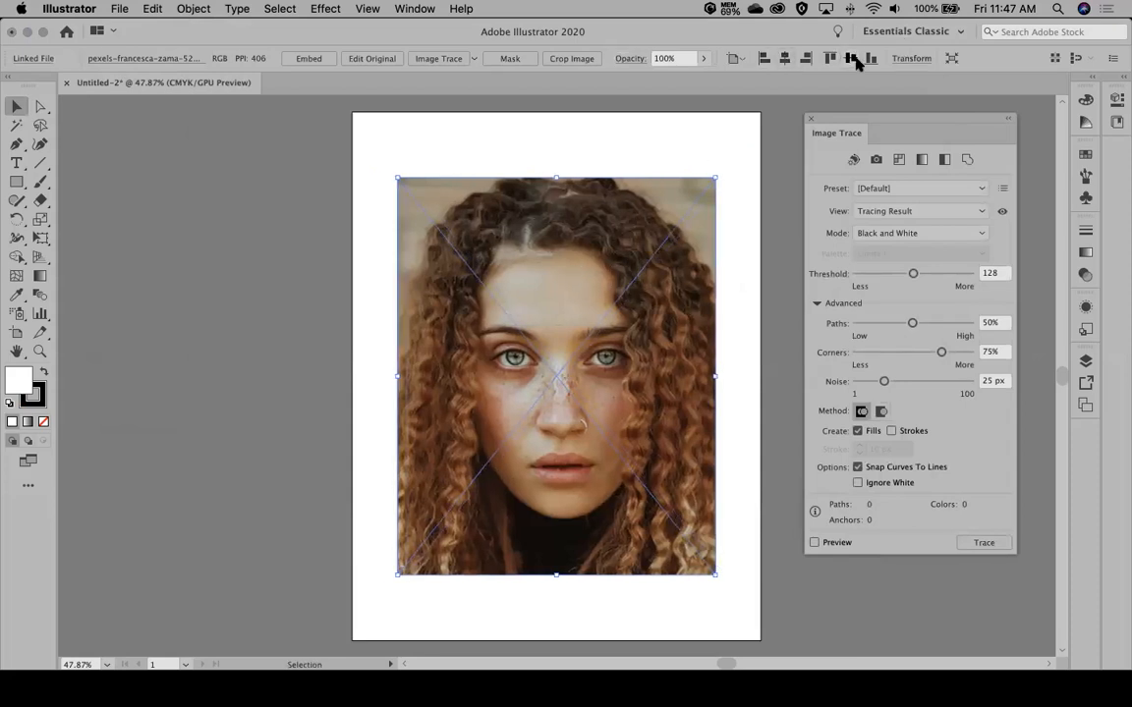
click(186, 236)
Step: Trace the portrait photo with the High Fidelity Photo preset of Image Trace
click(576, 323)
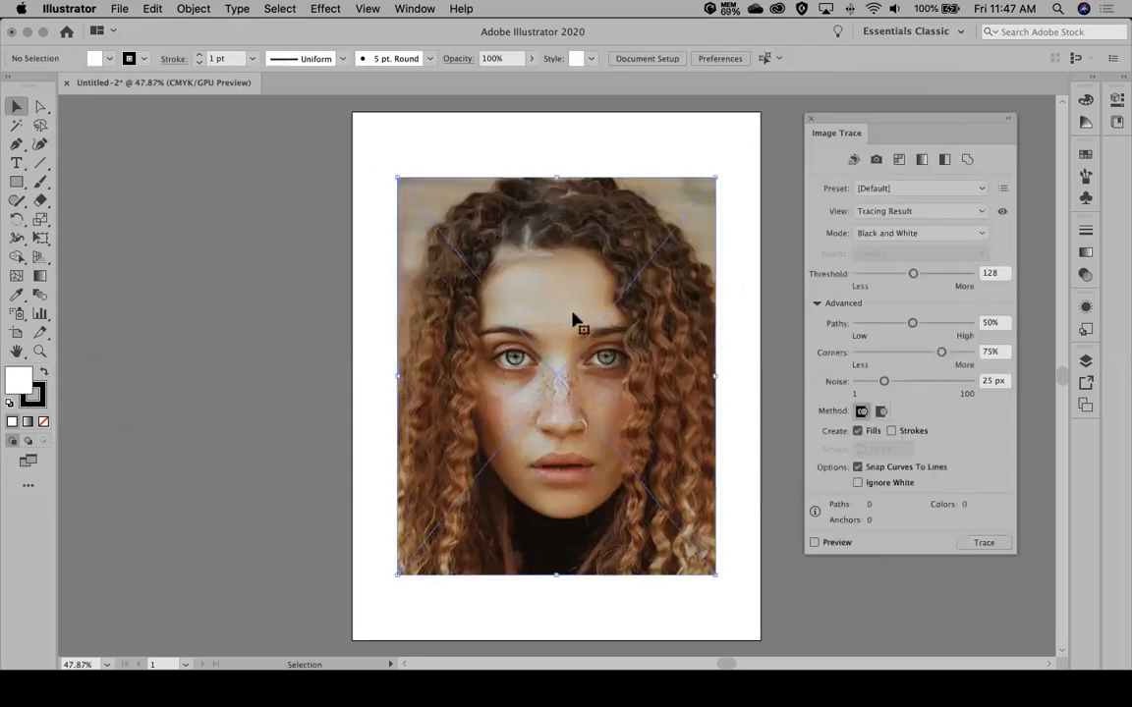
click(927, 186)
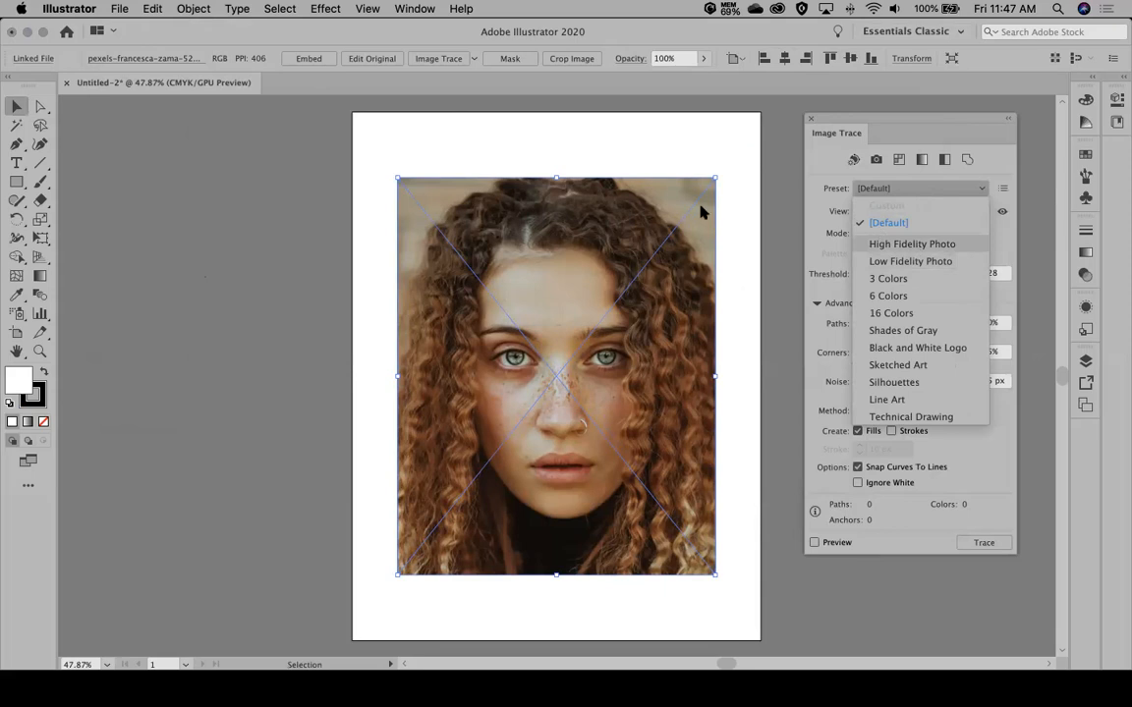
key(Return)
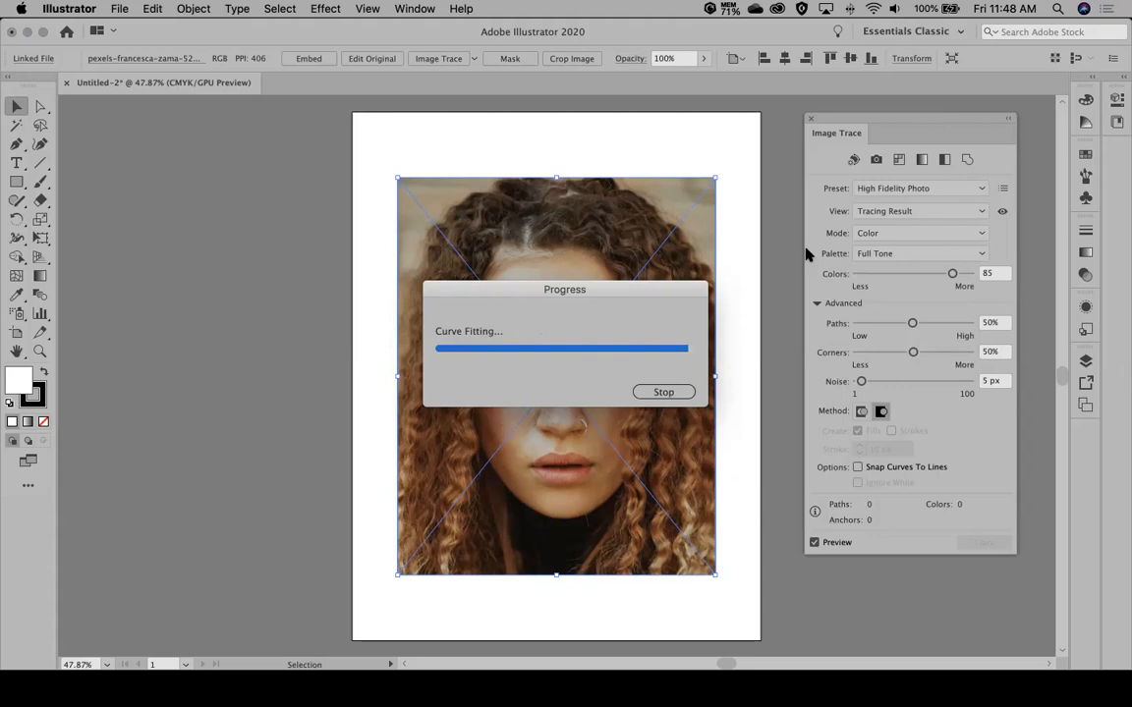
Step: Deselect the traced portrait and examine the hair, eye and freckle detail up close
click(283, 245)
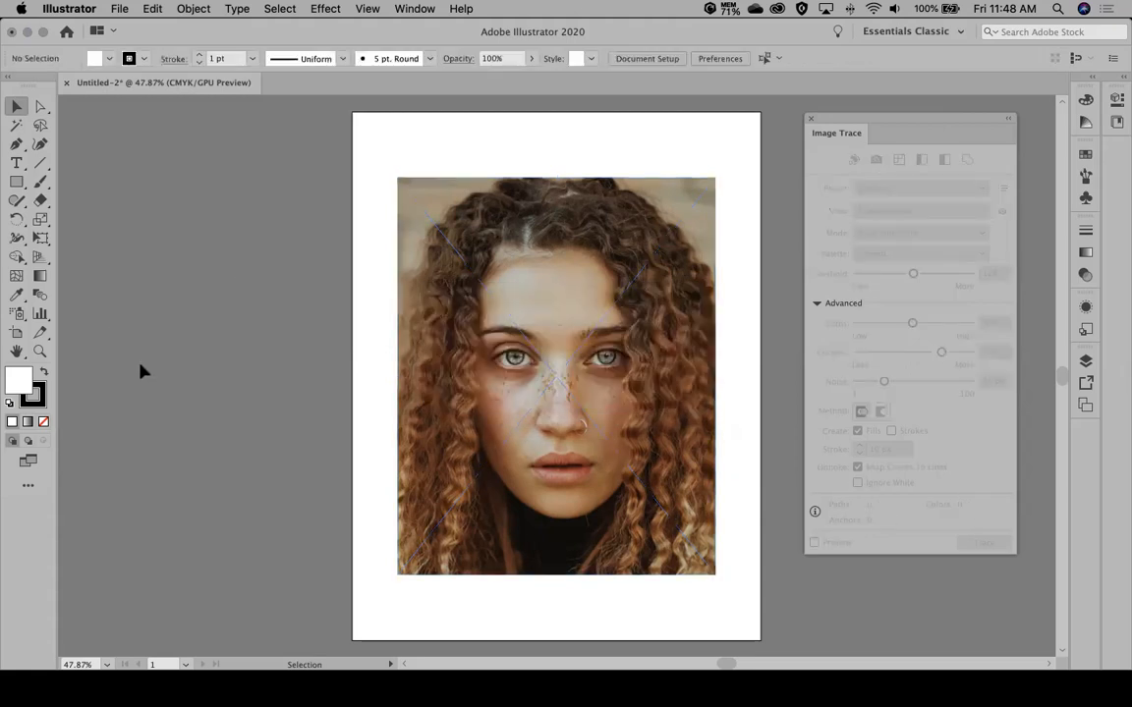
click(40, 351)
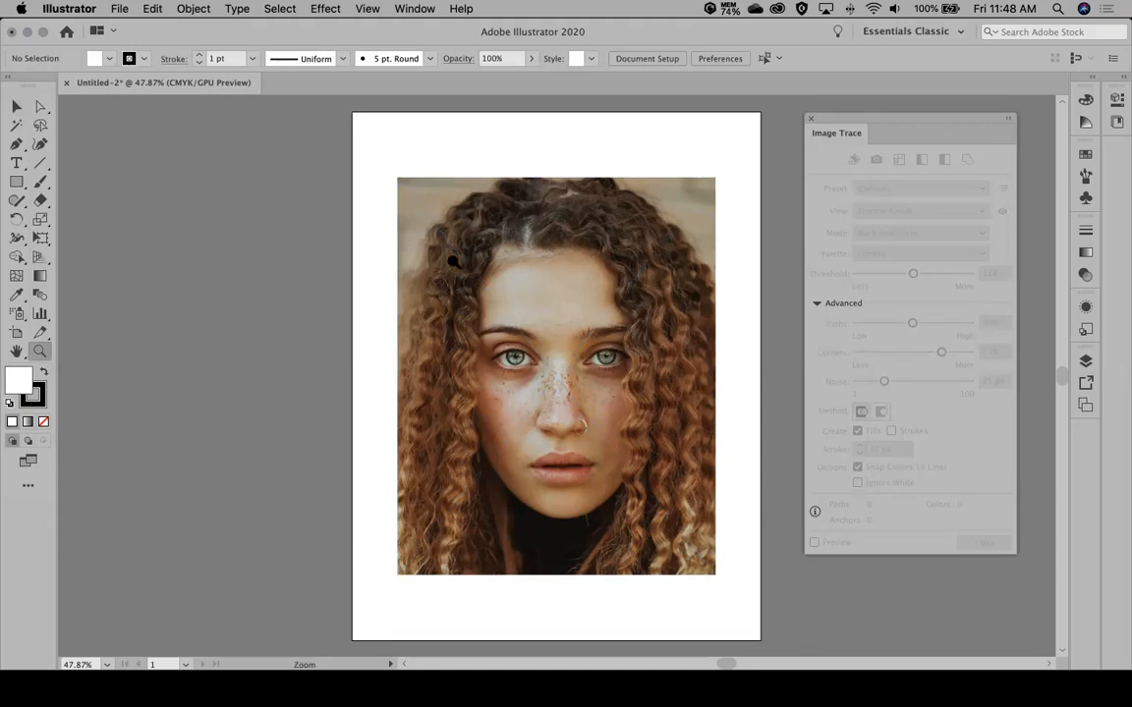
drag(447, 257, 667, 397)
drag(441, 307, 597, 381)
scroll(576, 314, down, 2)
scroll(561, 369, down, 10)
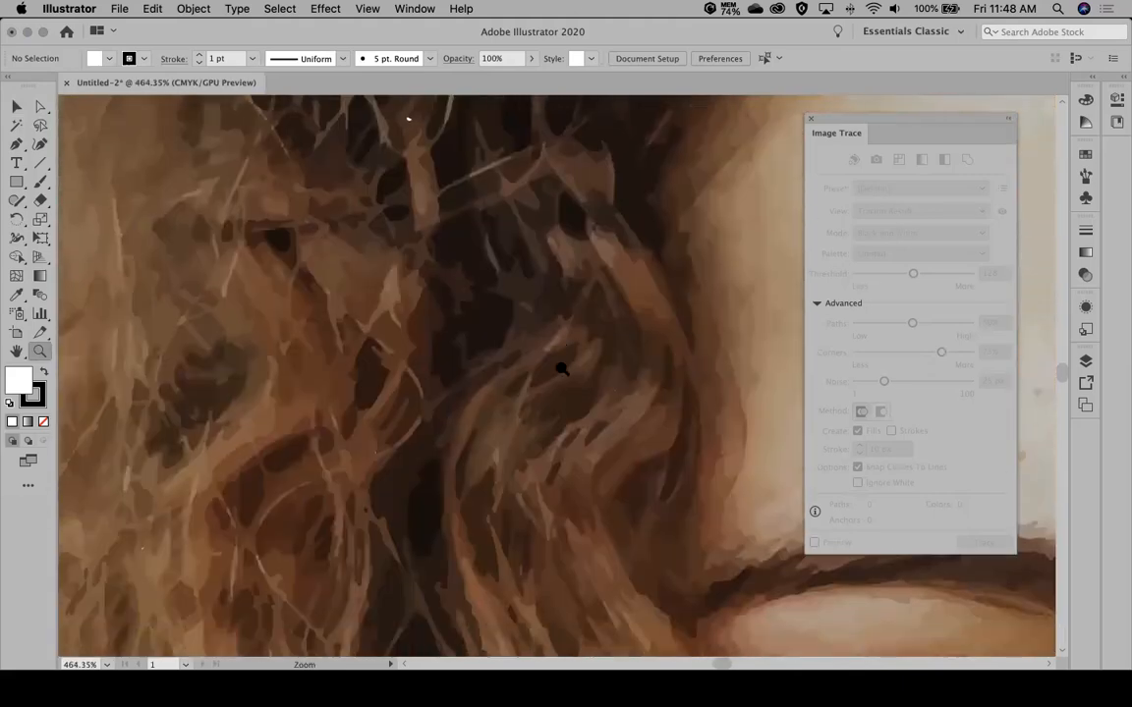
scroll(561, 369, right, 10)
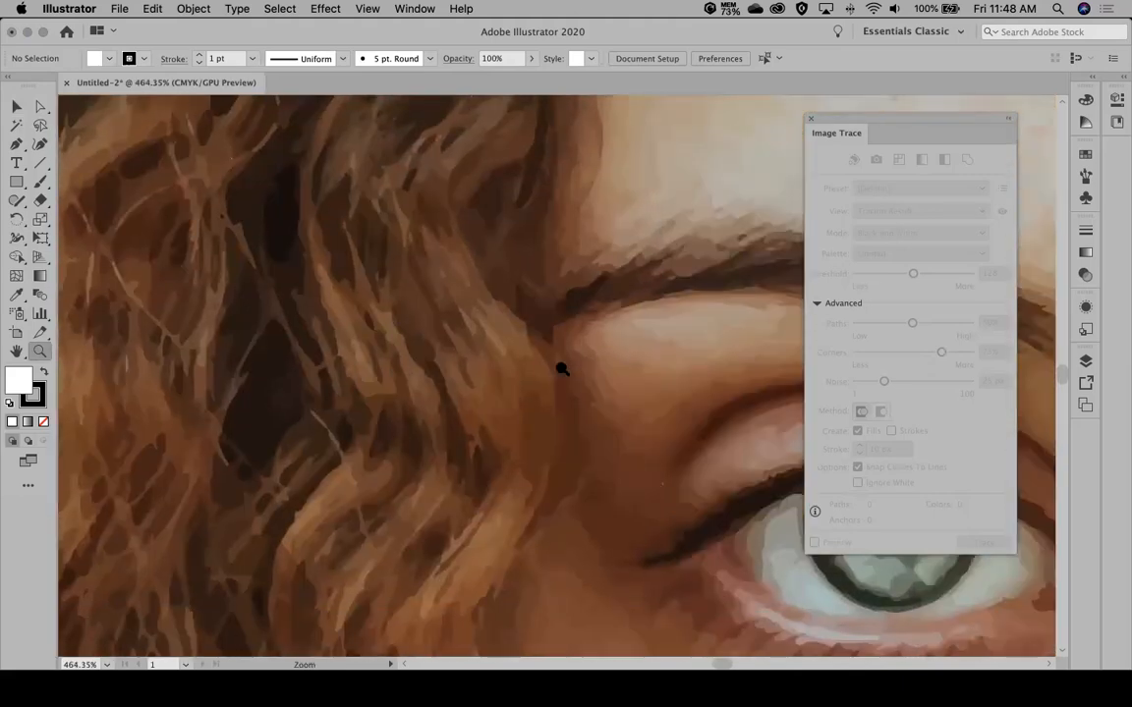
scroll(561, 369, down, 4)
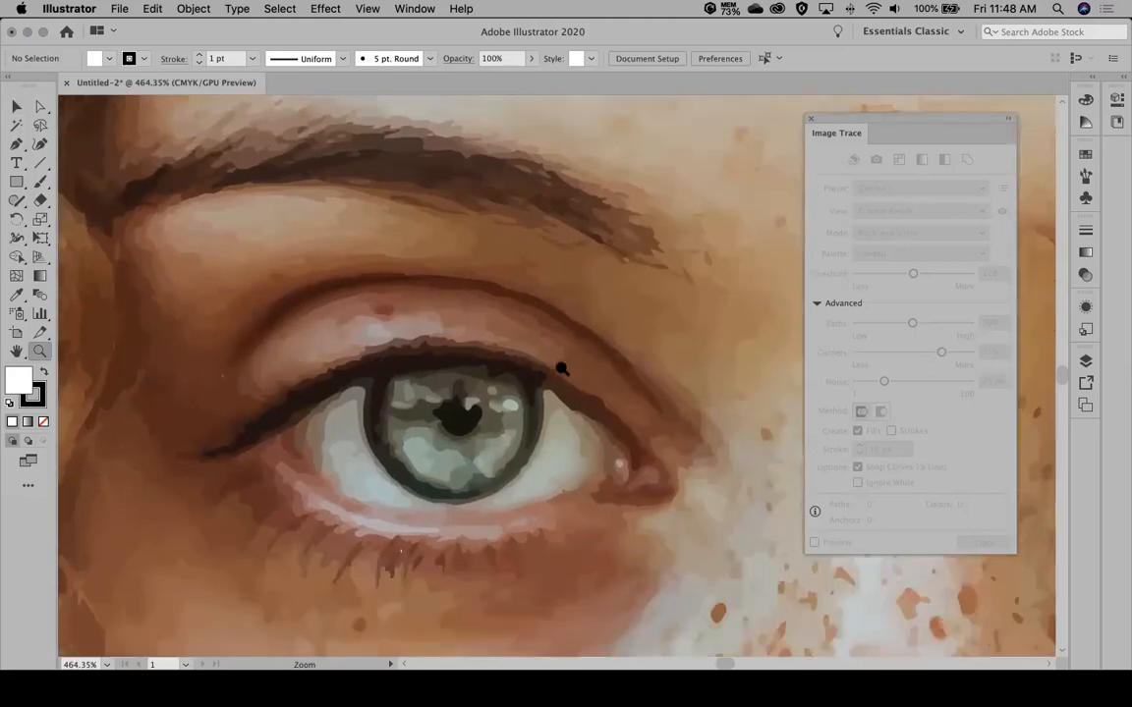
scroll(560, 368, right, 3)
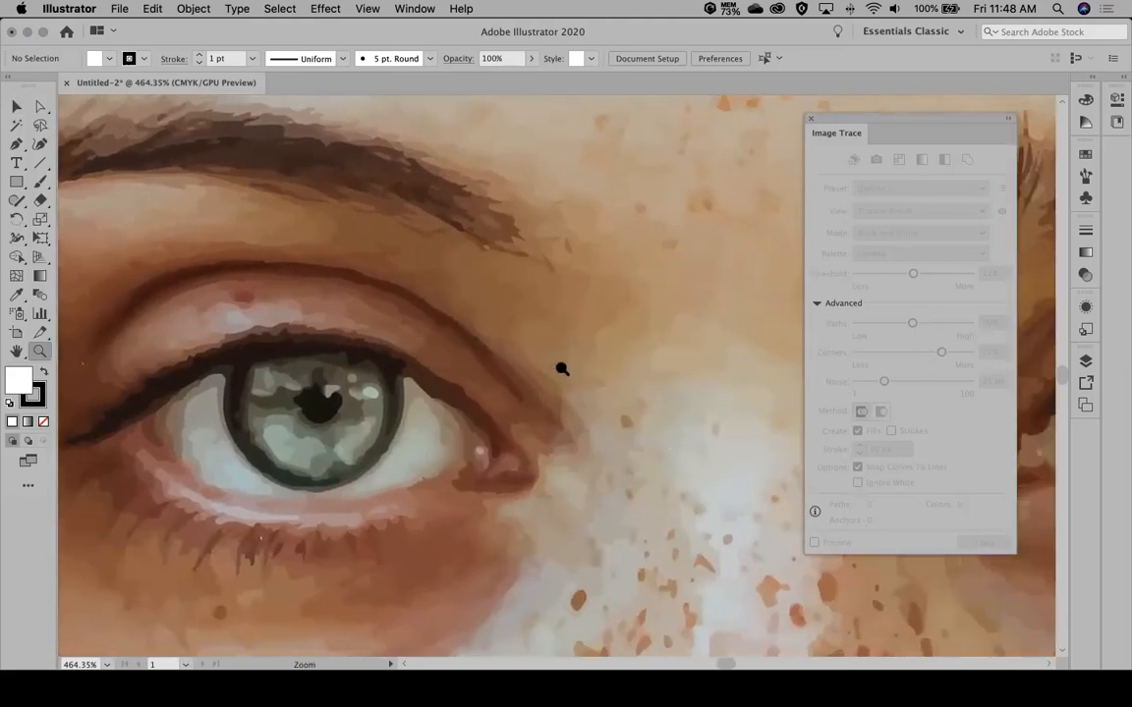
key(v)
key(super+0)
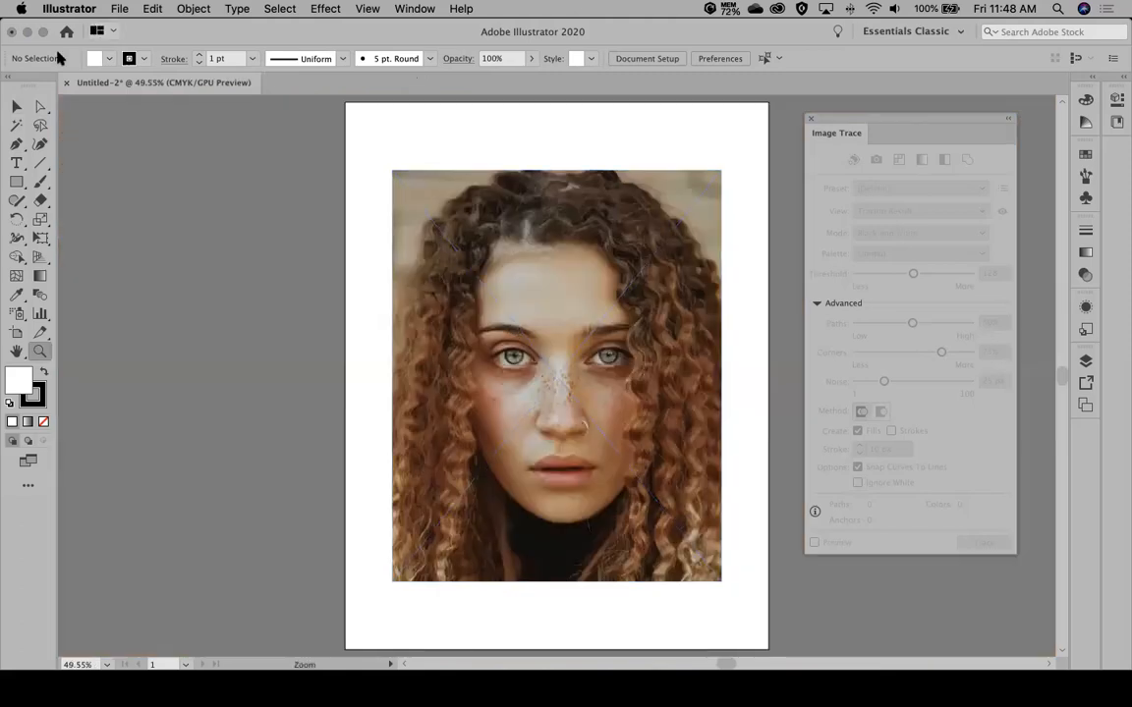
Step: Select the traced portrait and retrace it with the Sketched Art preset
click(16, 106)
click(595, 261)
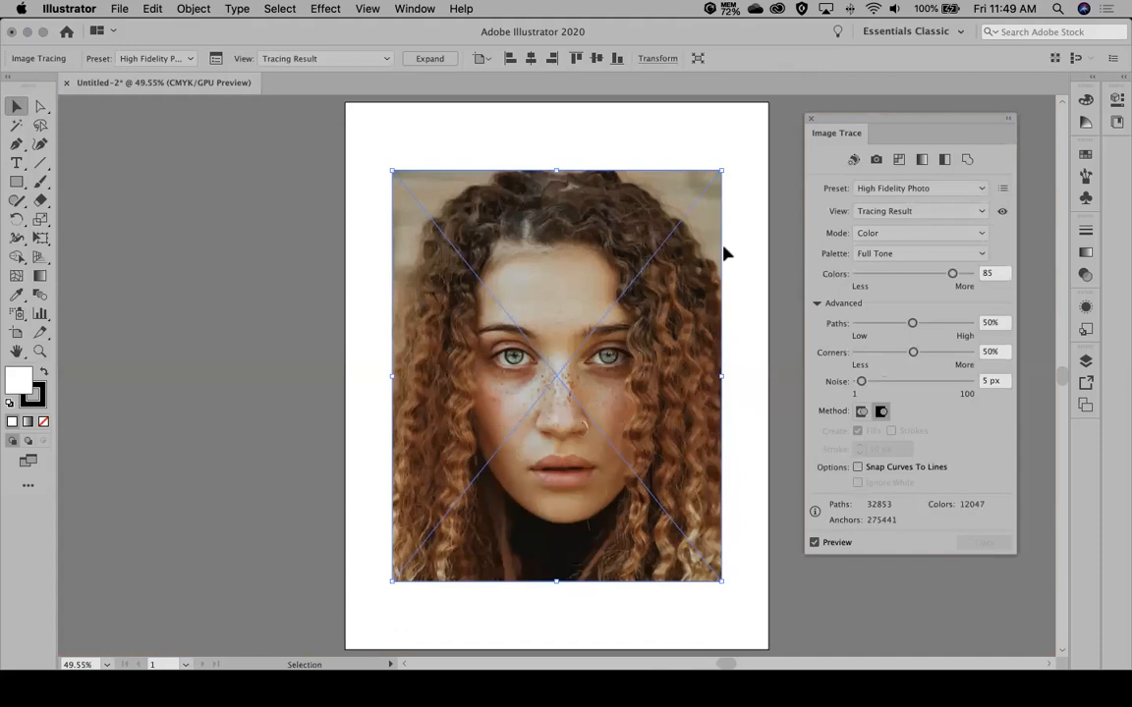
click(920, 189)
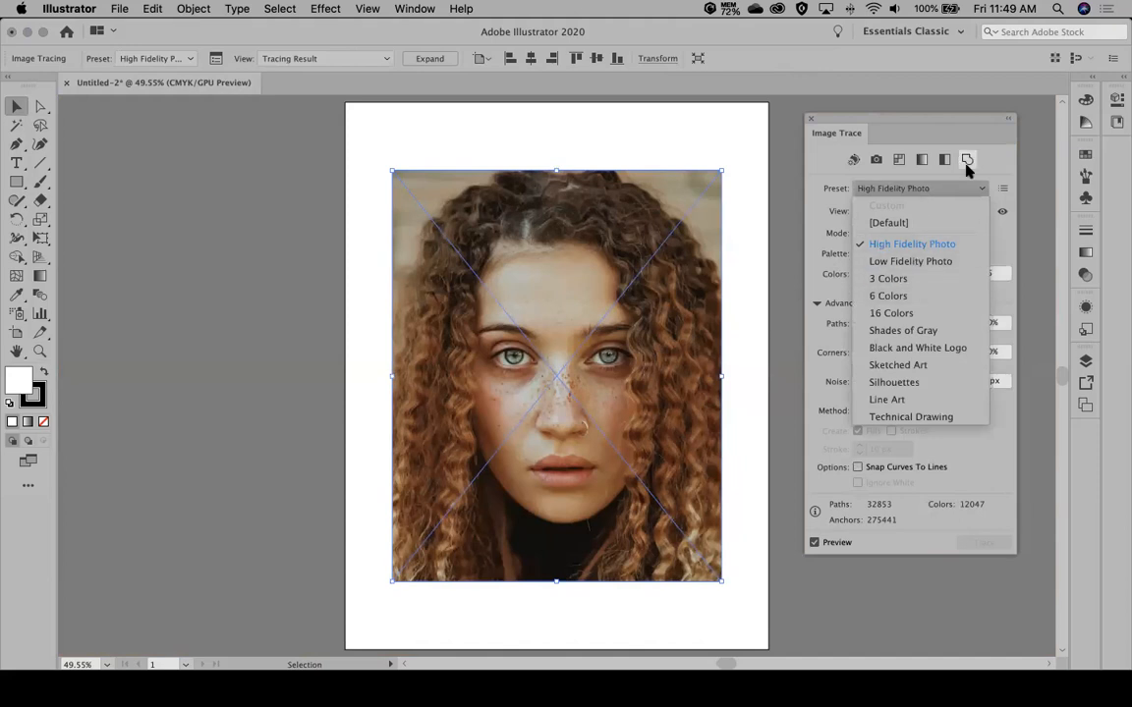
click(925, 366)
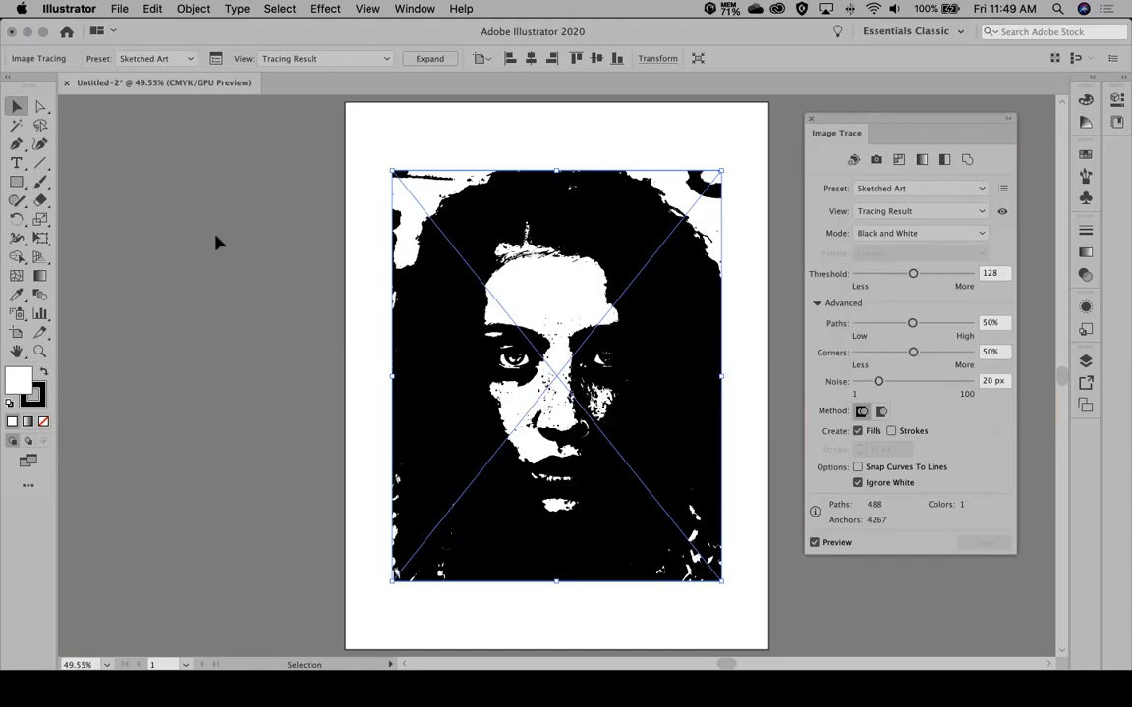
scroll(585, 141, down, 1)
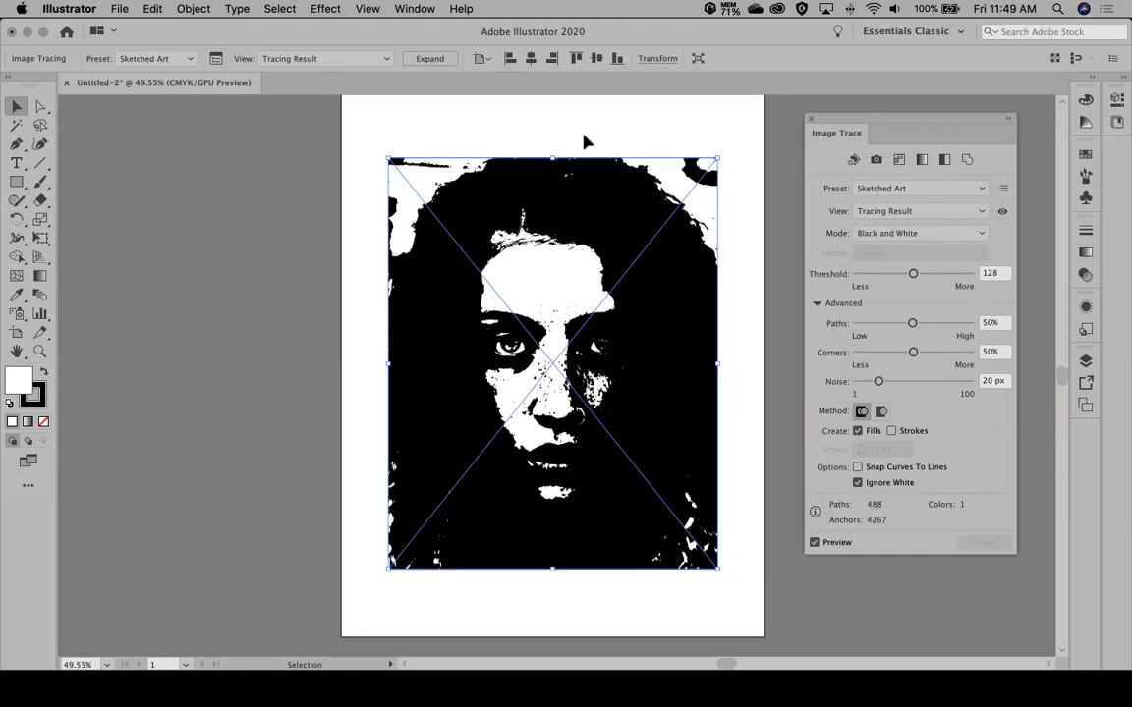
scroll(588, 134, up, 2)
scroll(585, 153, right, 2)
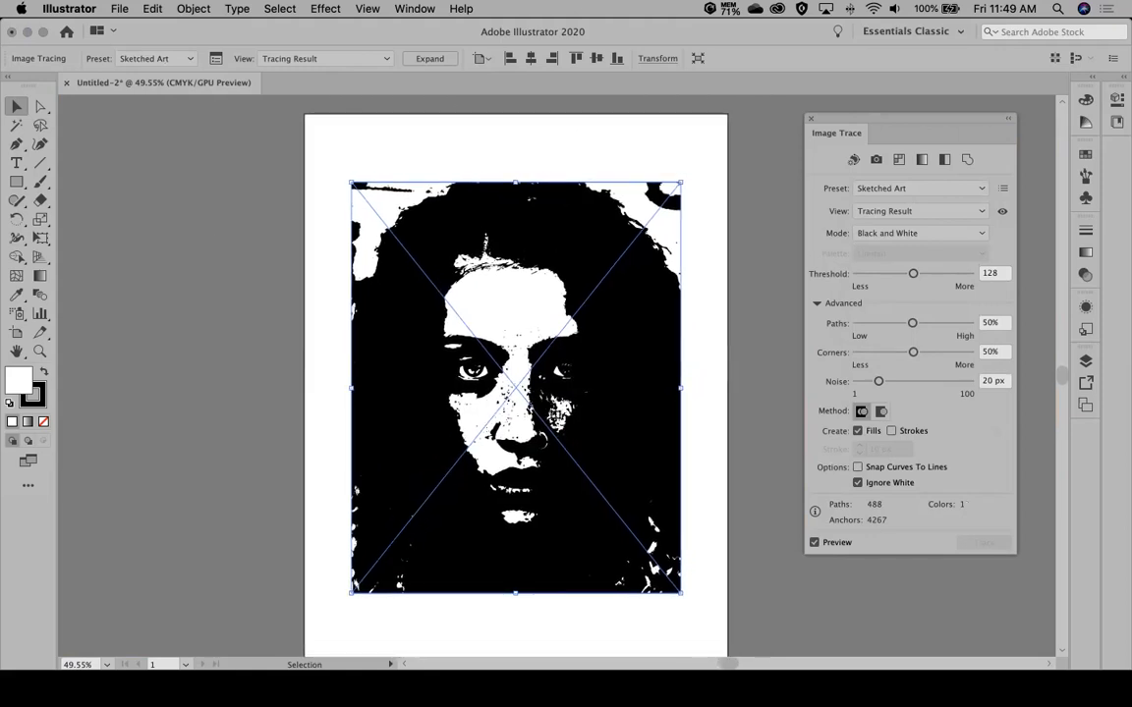
Step: Switch the portrait tracing to the Shades of Gray preset and inspect the grayscale result
click(925, 237)
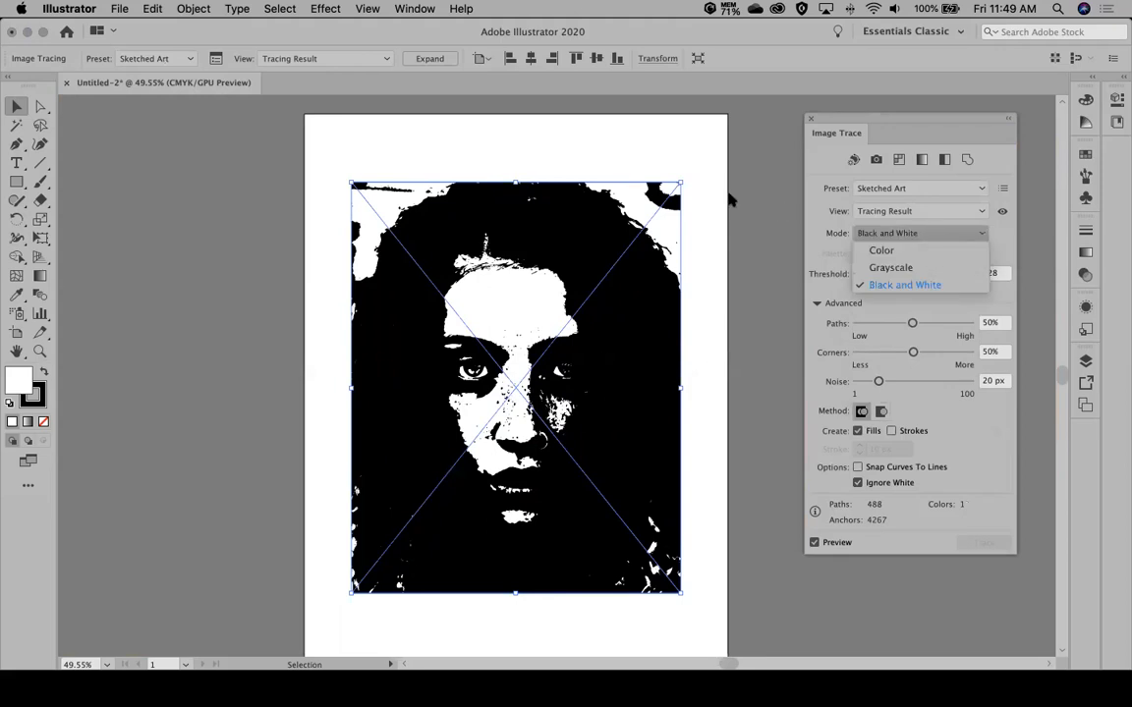
click(897, 187)
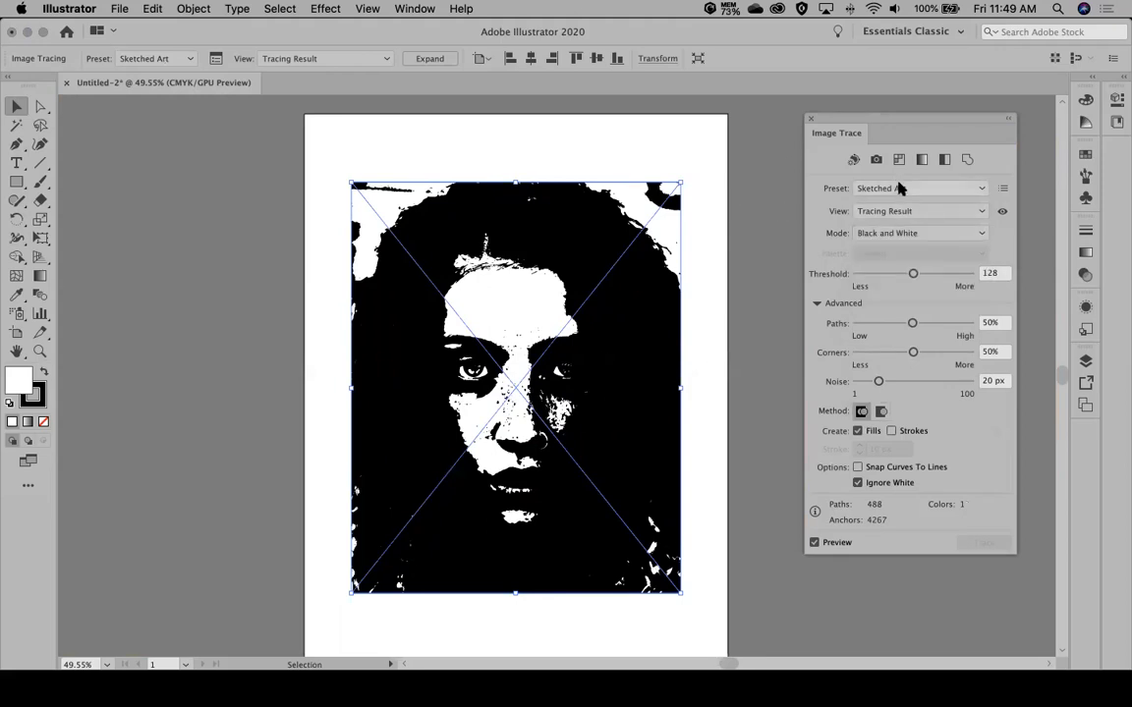
click(897, 187)
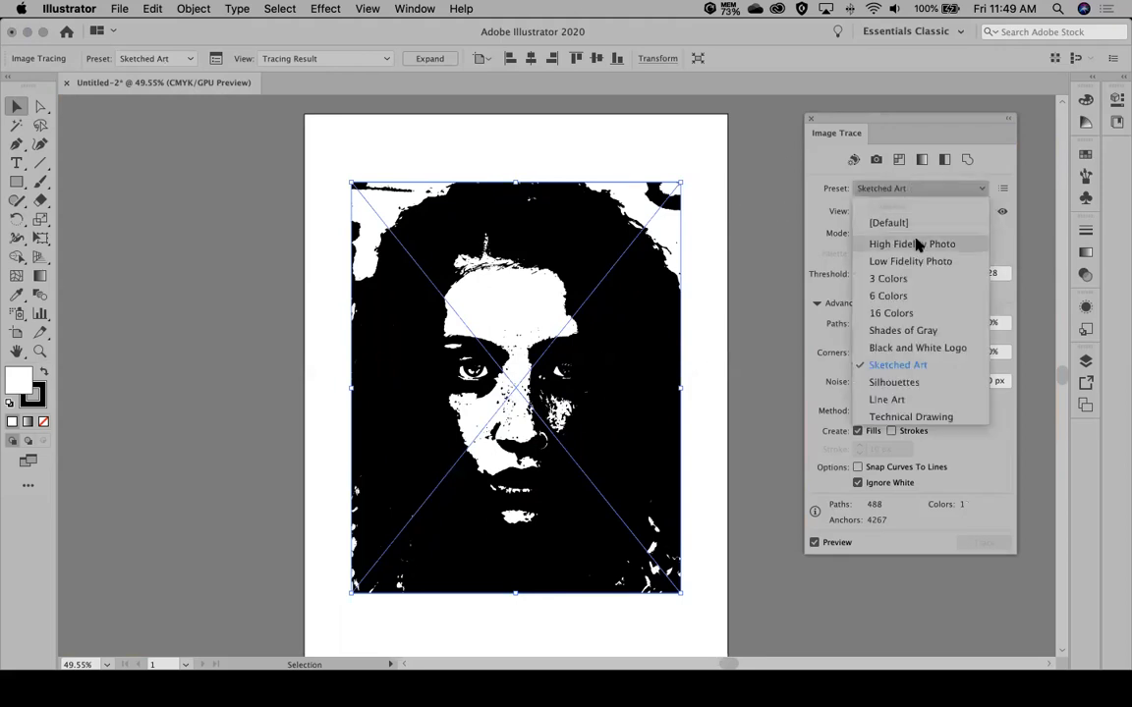
click(903, 331)
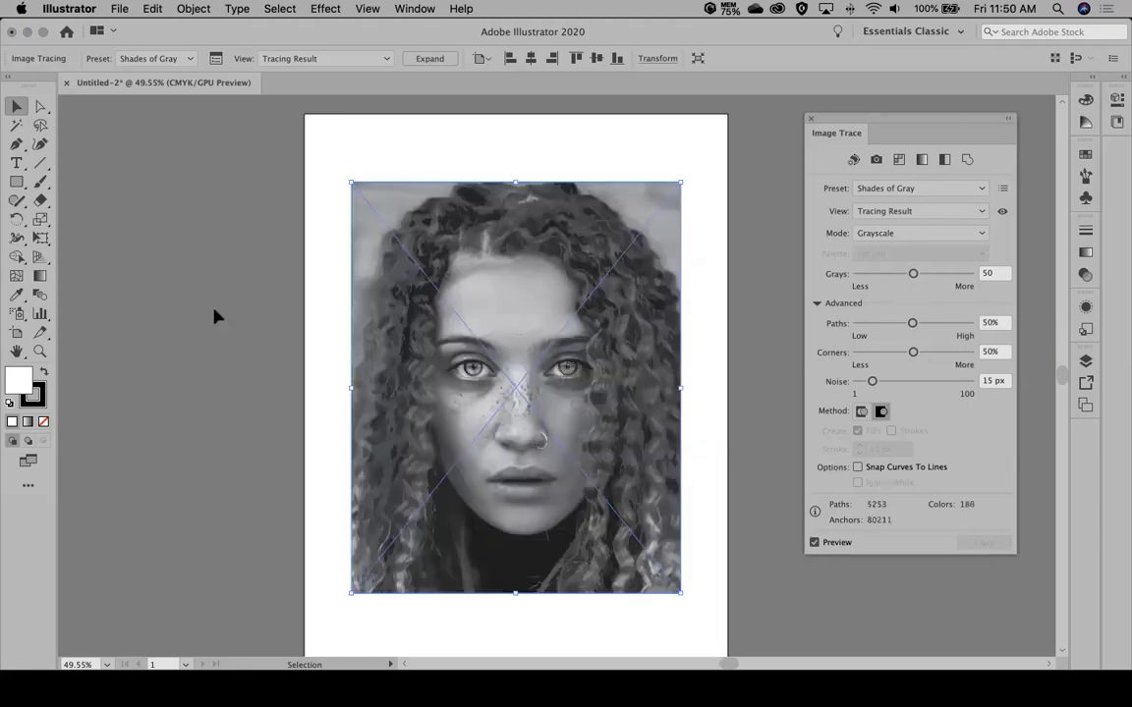
click(40, 351)
drag(467, 290, 551, 293)
click(17, 106)
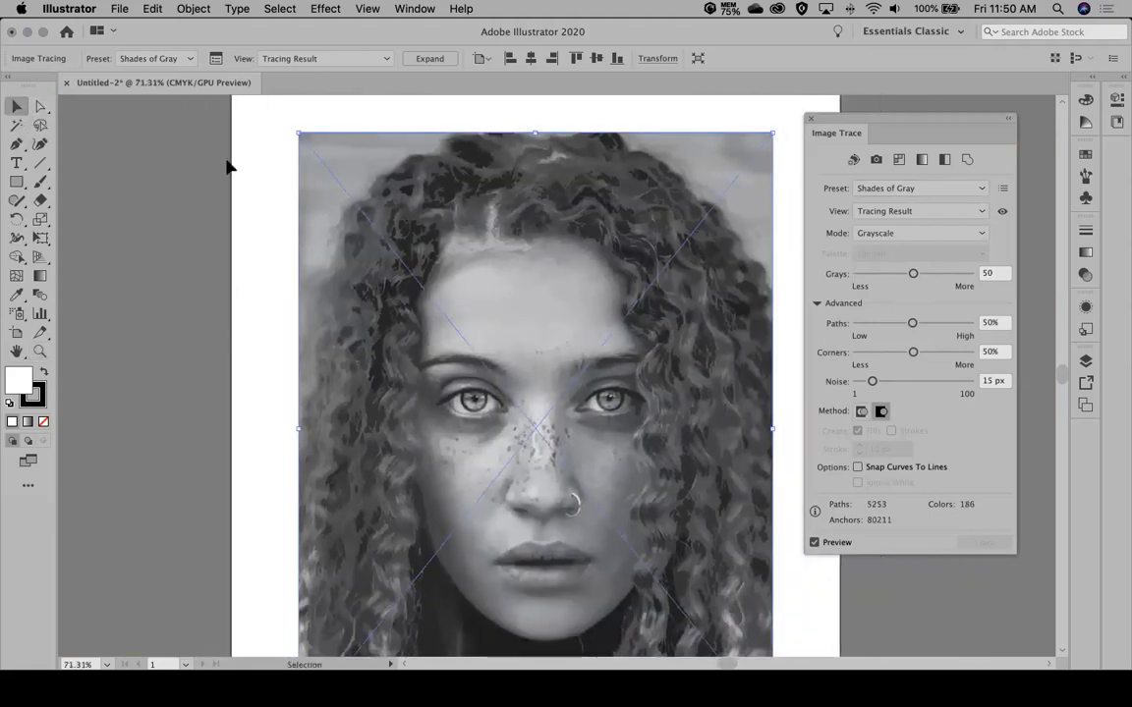
scroll(255, 165, right, 1)
key(a)
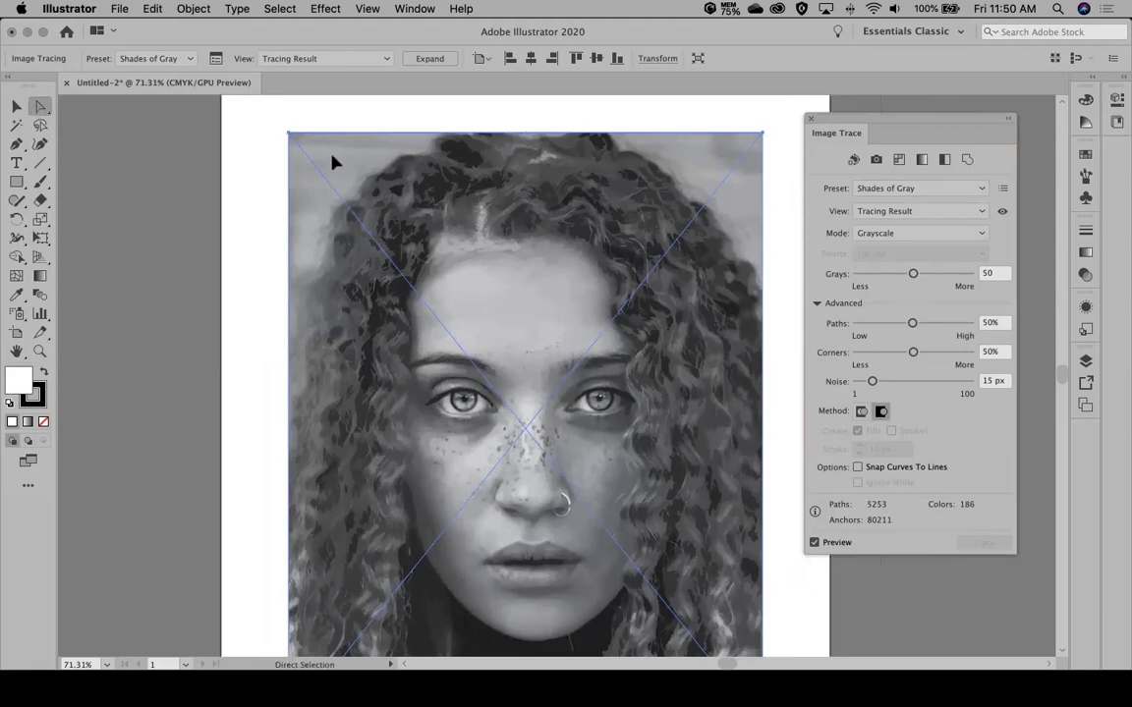
Step: Retrace the portrait with the 6 Colors preset and reduce its limited palette to 3 colors
click(913, 234)
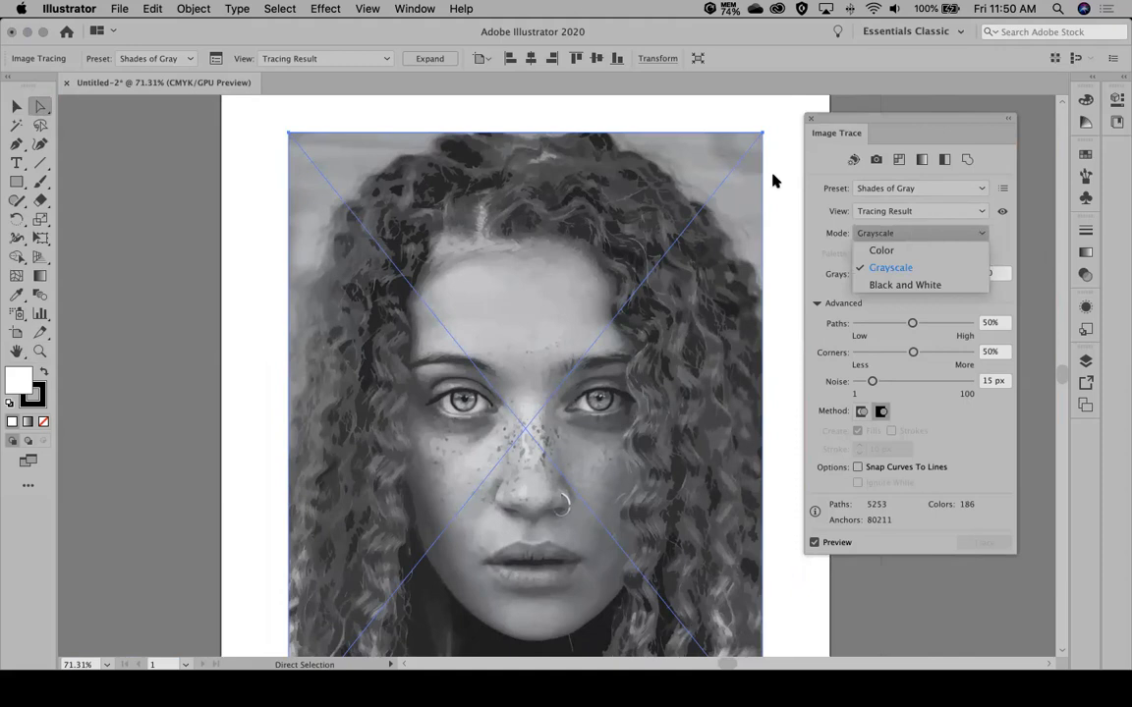
click(902, 209)
click(902, 191)
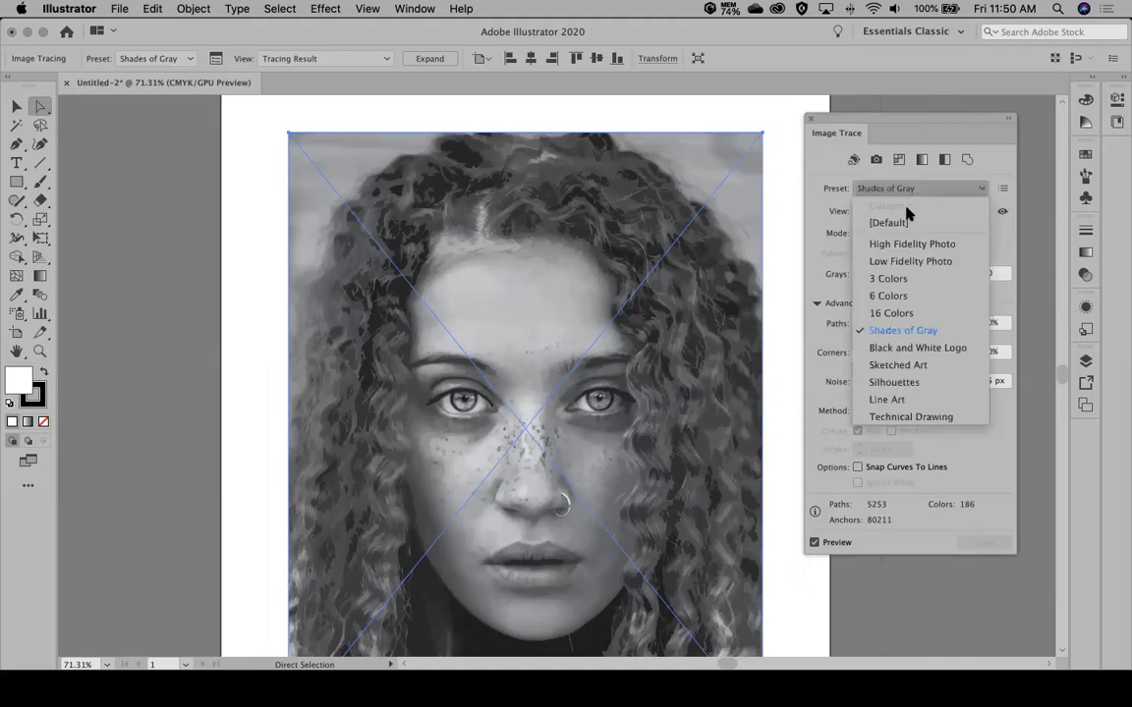
click(906, 298)
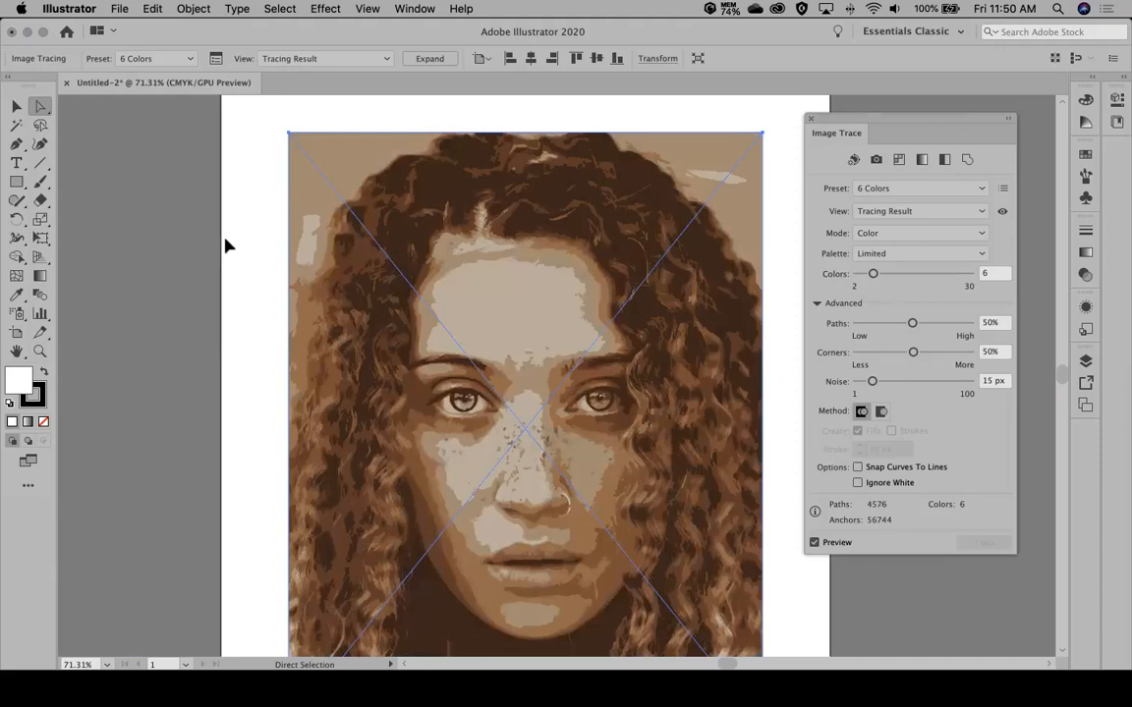
scroll(215, 209, down, 3)
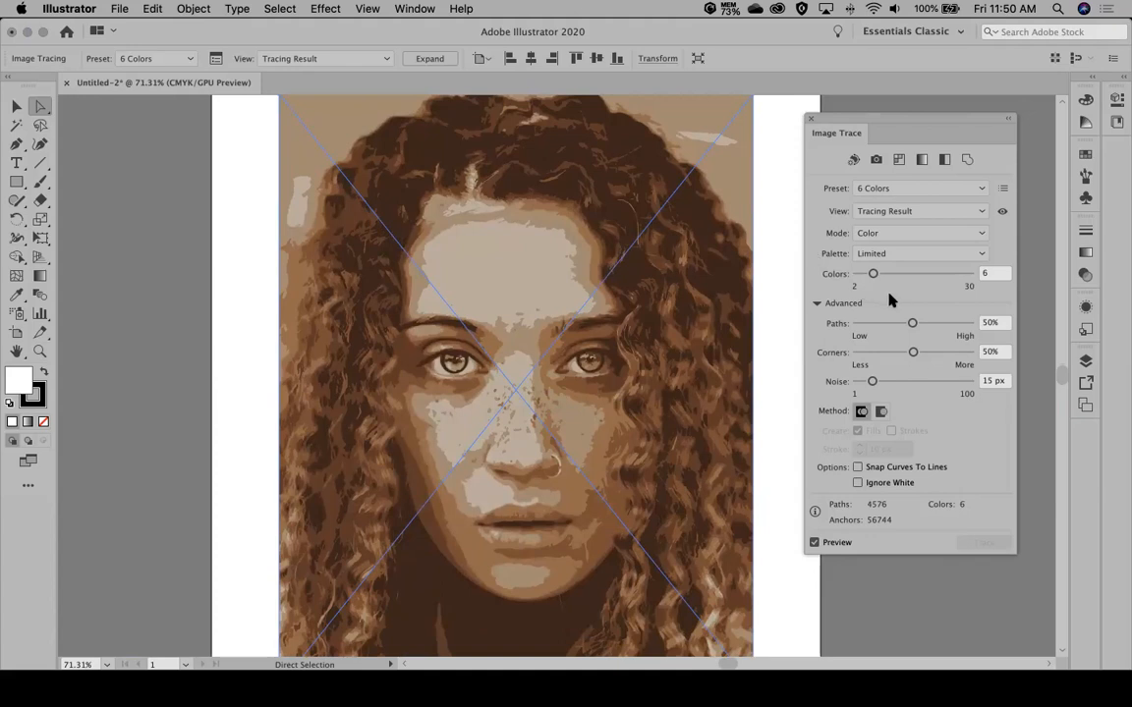
drag(873, 278, 859, 278)
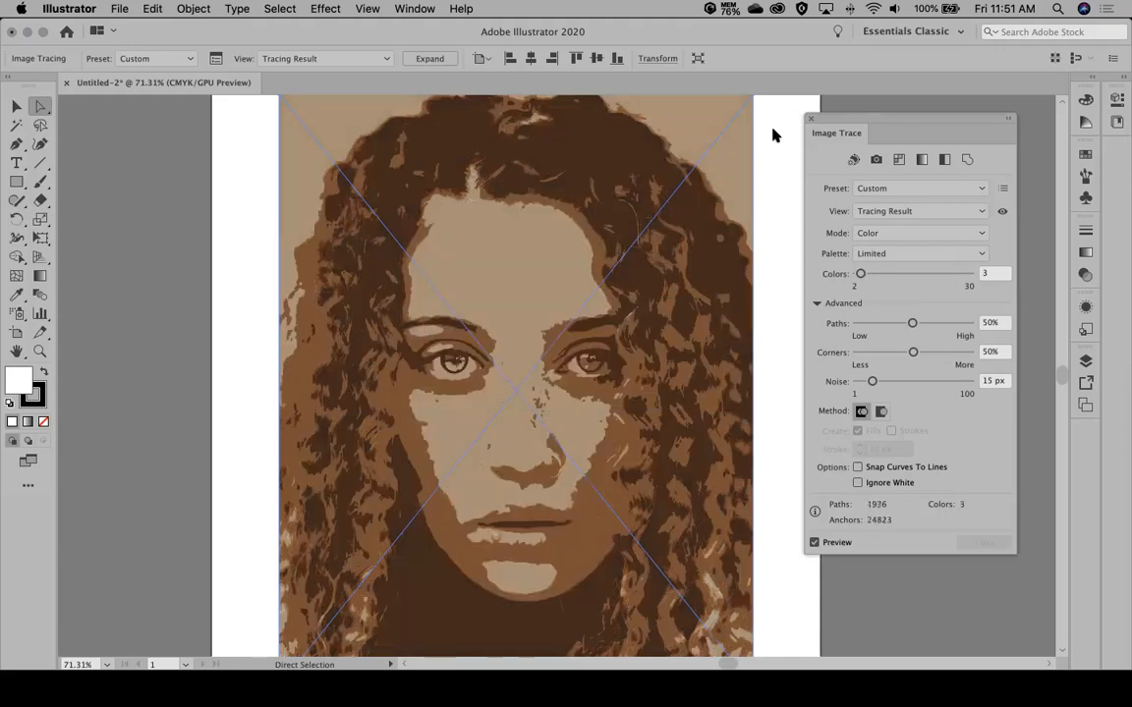
Step: Reselect the portrait tracing and set its Paths to 5%, Noise to 14 px and Corners to 5%
click(172, 263)
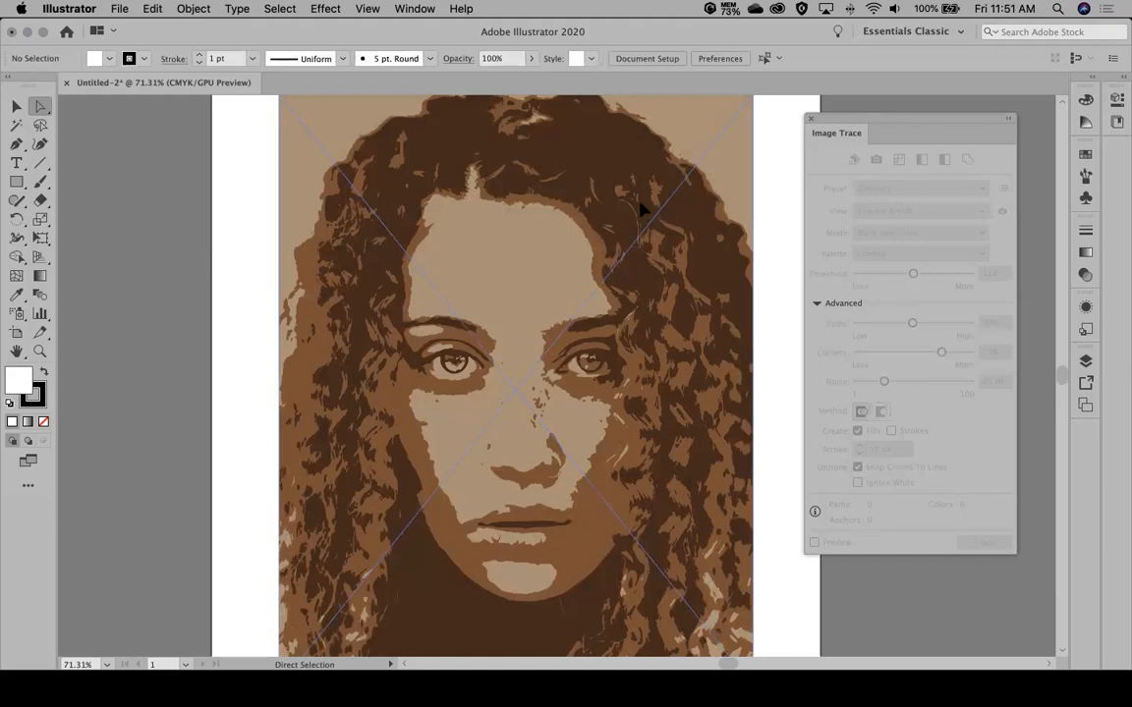
click(578, 187)
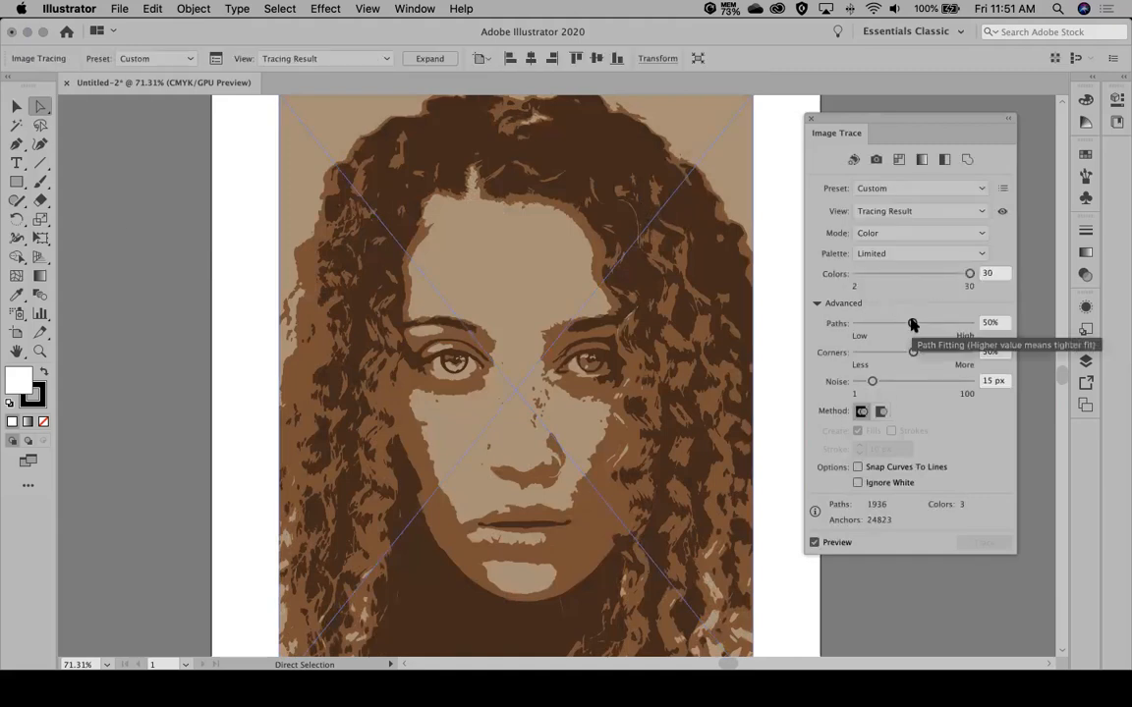
drag(913, 324, 859, 333)
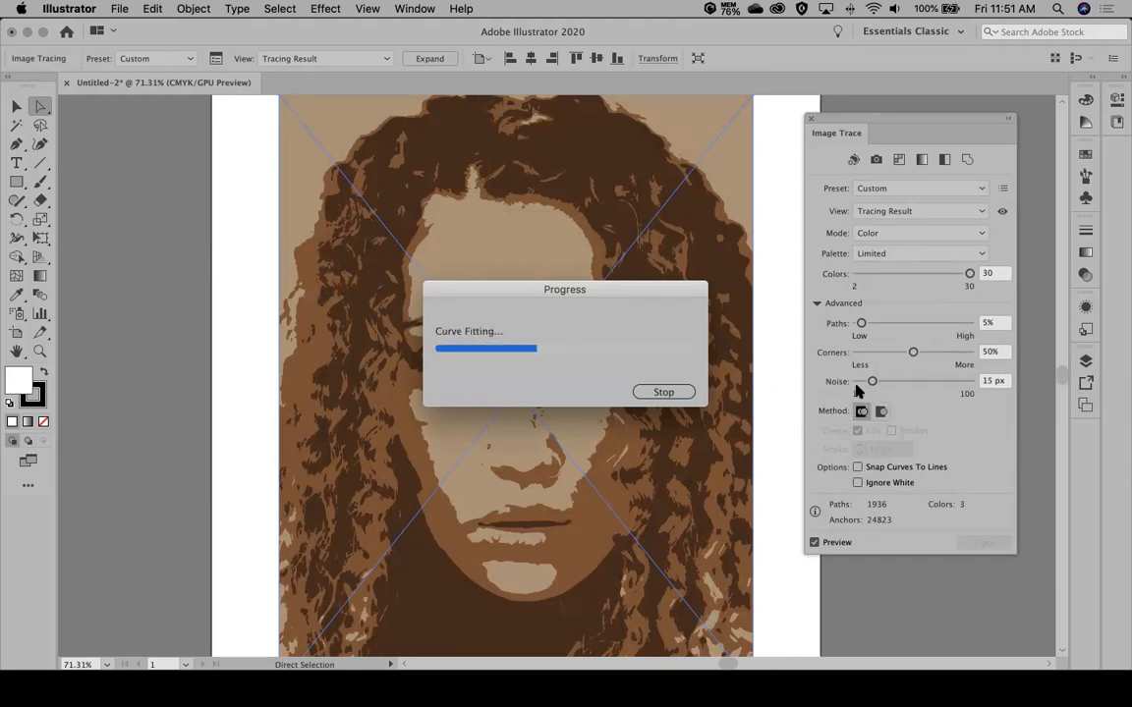
drag(868, 373, 863, 379)
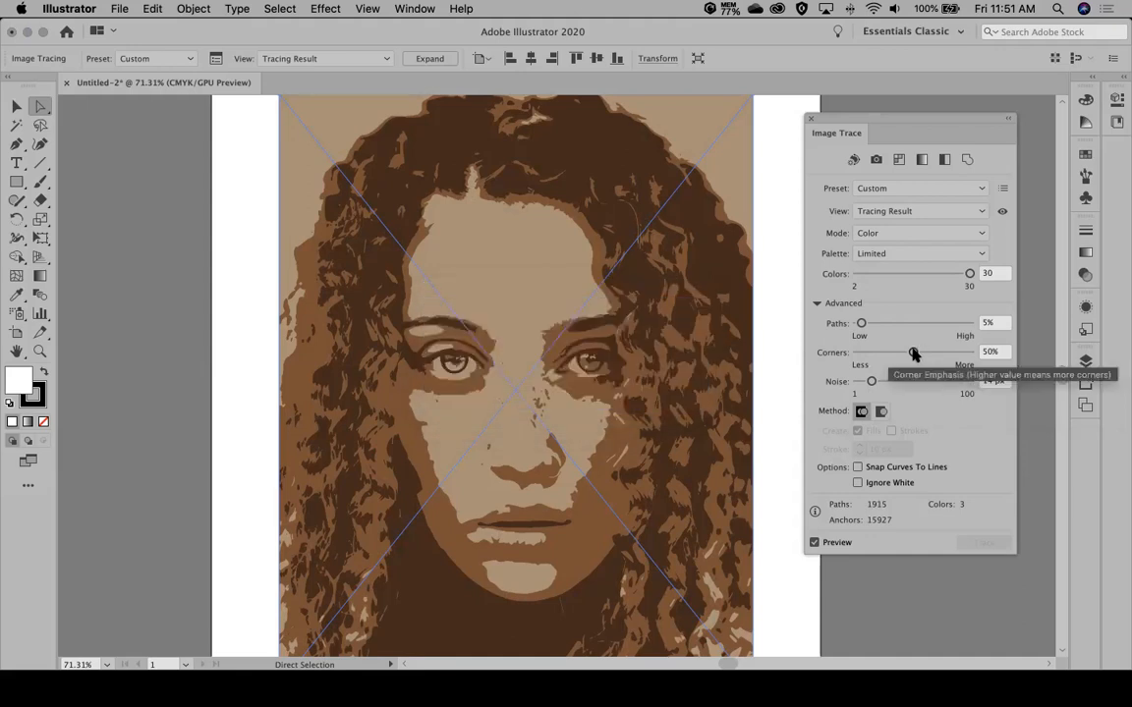
drag(913, 355, 866, 357)
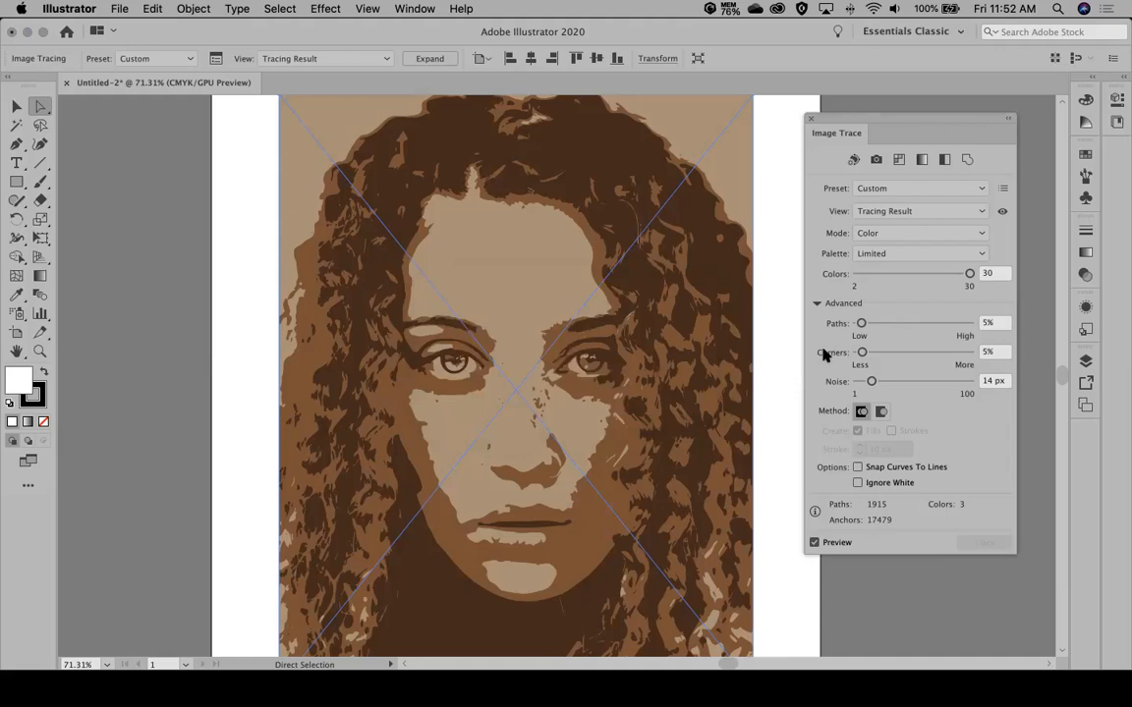
Step: Expand the portrait tracing into editable paths, check the dark brown hair compound path by selecting it, and deselect
click(435, 60)
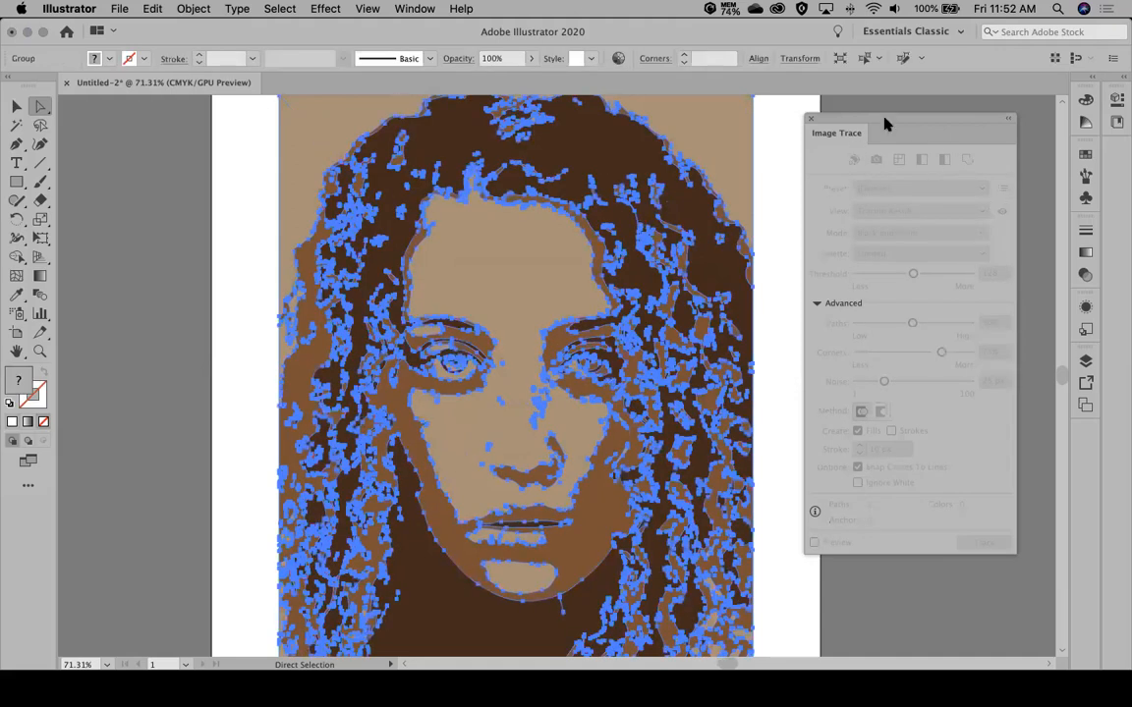
click(101, 132)
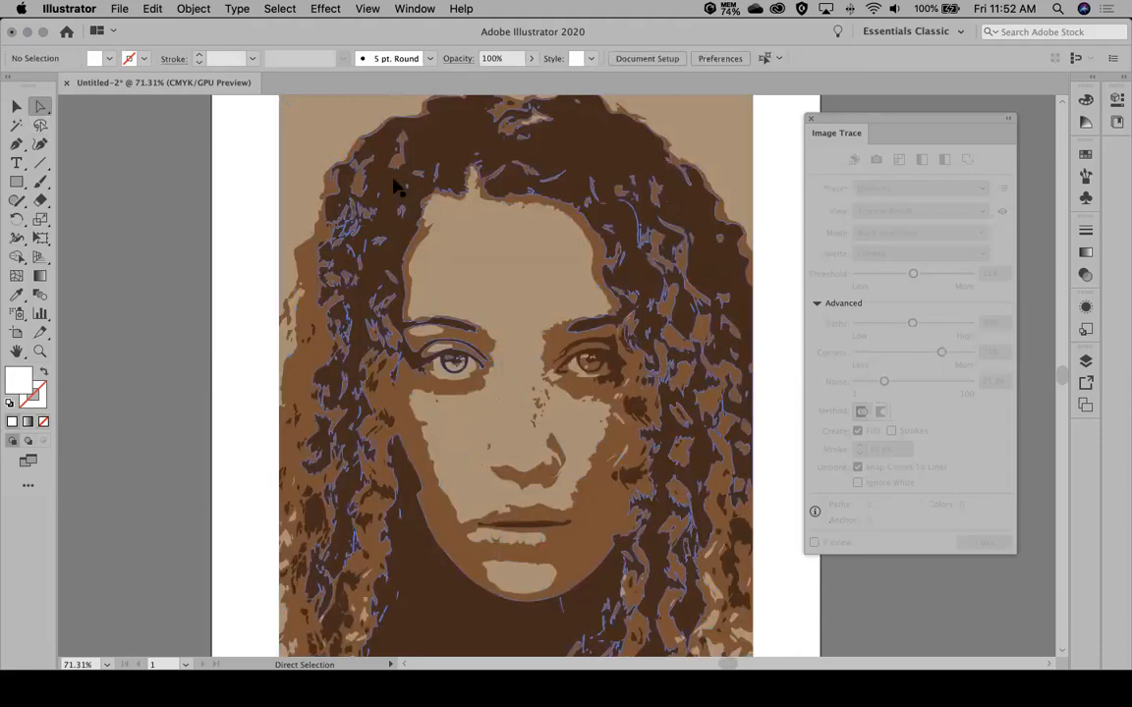
click(395, 123)
scroll(536, 467, up, 2)
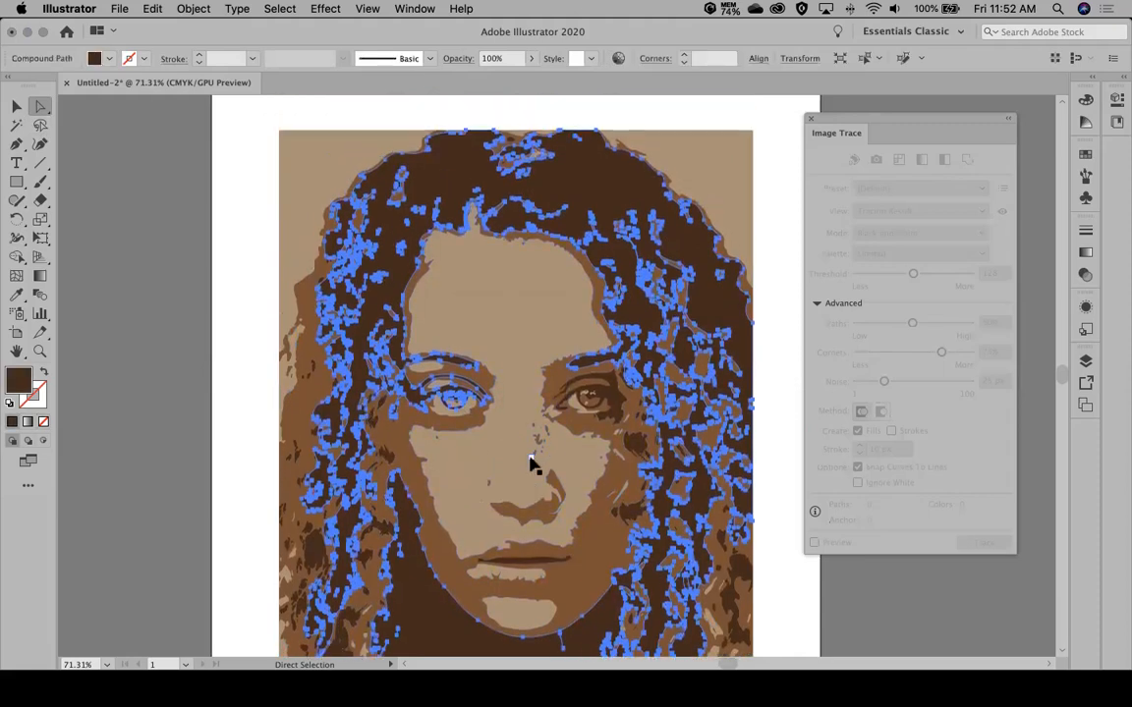
scroll(530, 460, right, 3)
click(744, 243)
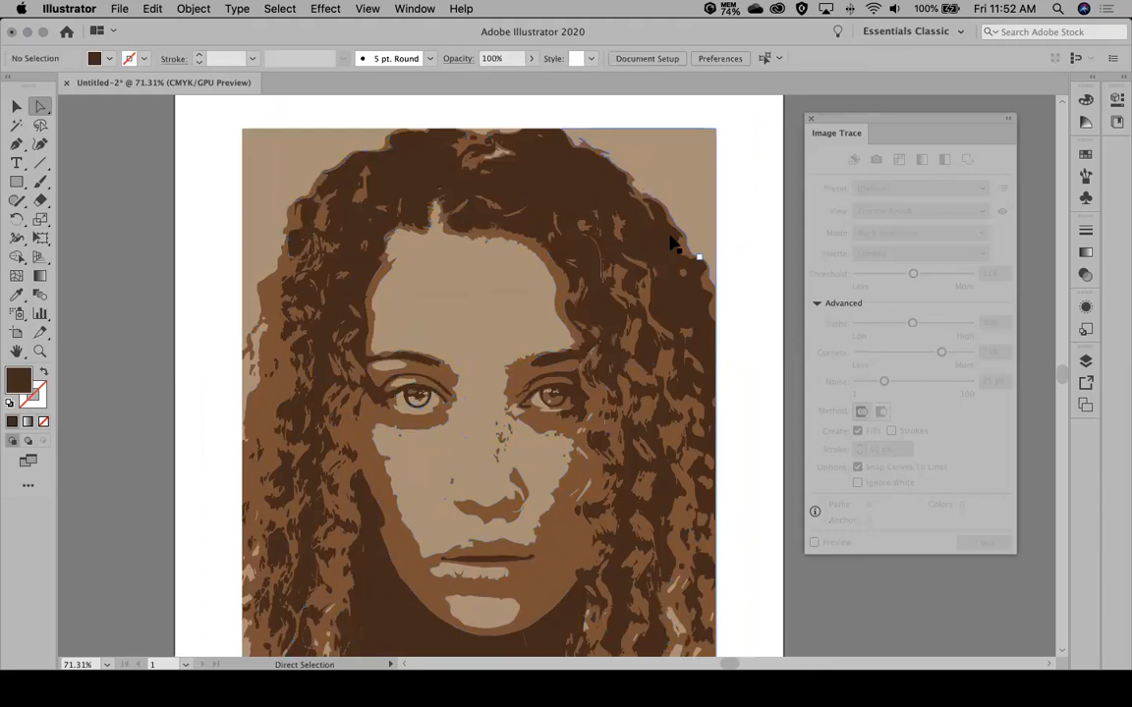
Step: Look over the expanded portrait and close the Image Trace panel
scroll(757, 316, down, 1)
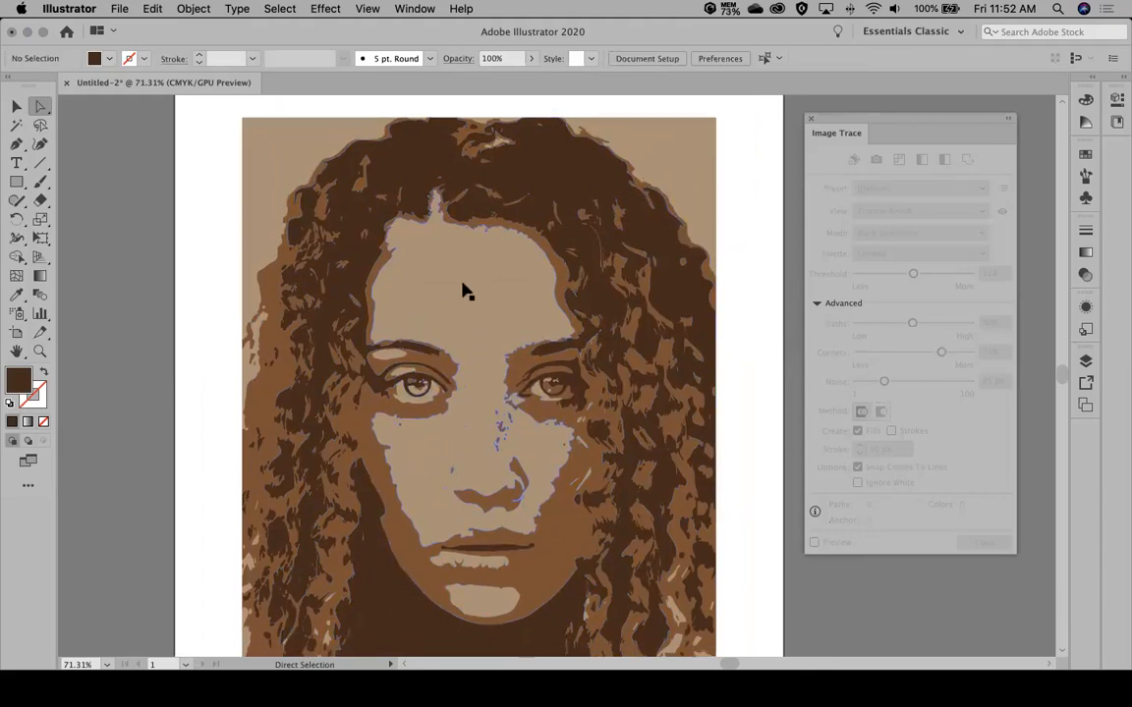
scroll(425, 183, down, 5)
scroll(426, 182, up, 2)
scroll(667, 220, up, 3)
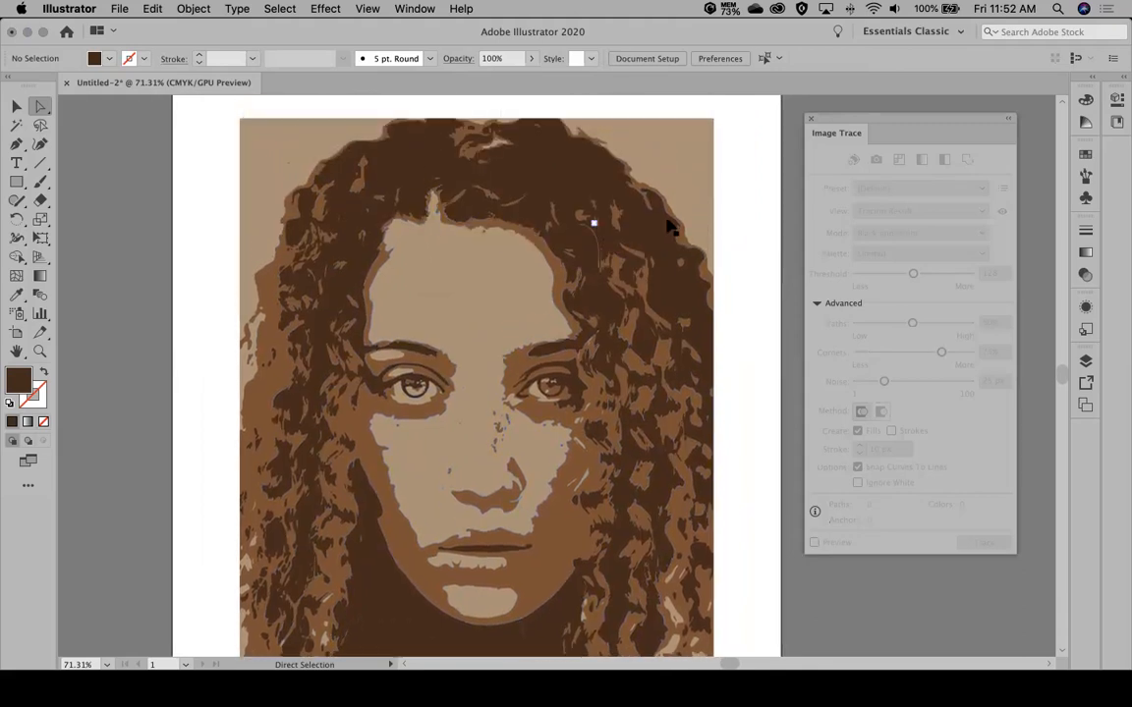
click(810, 119)
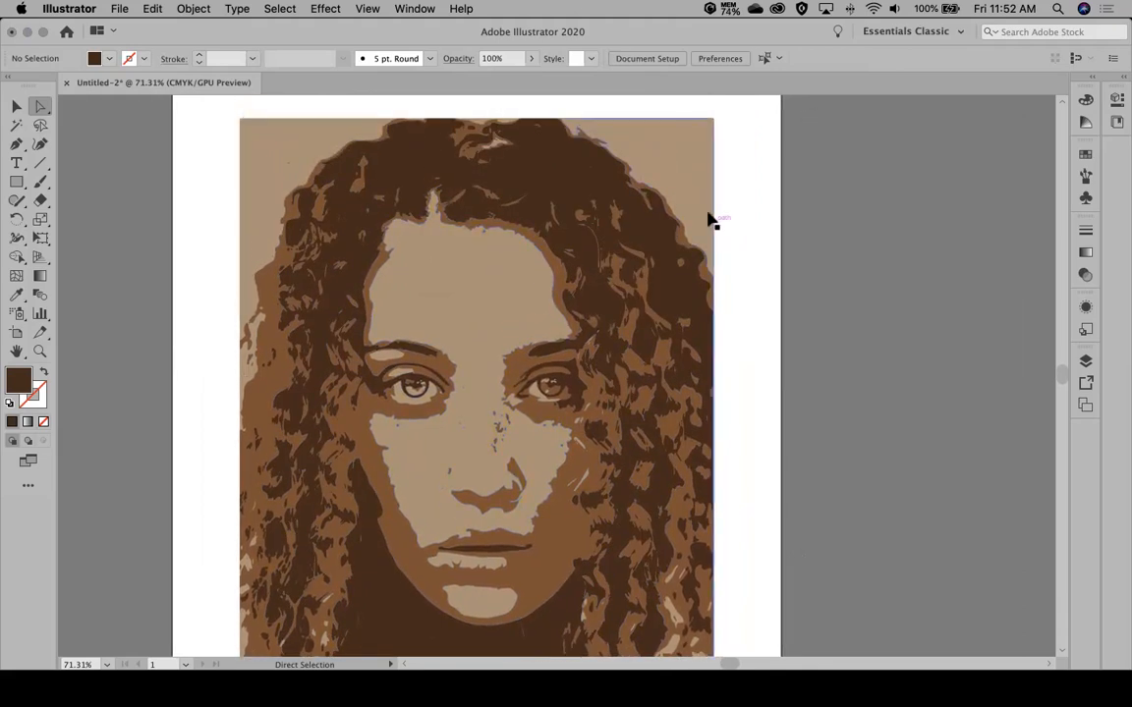
Step: Show the color swatches enlarged, fill the dark brown hair compound path with purple, and deselect it
click(548, 175)
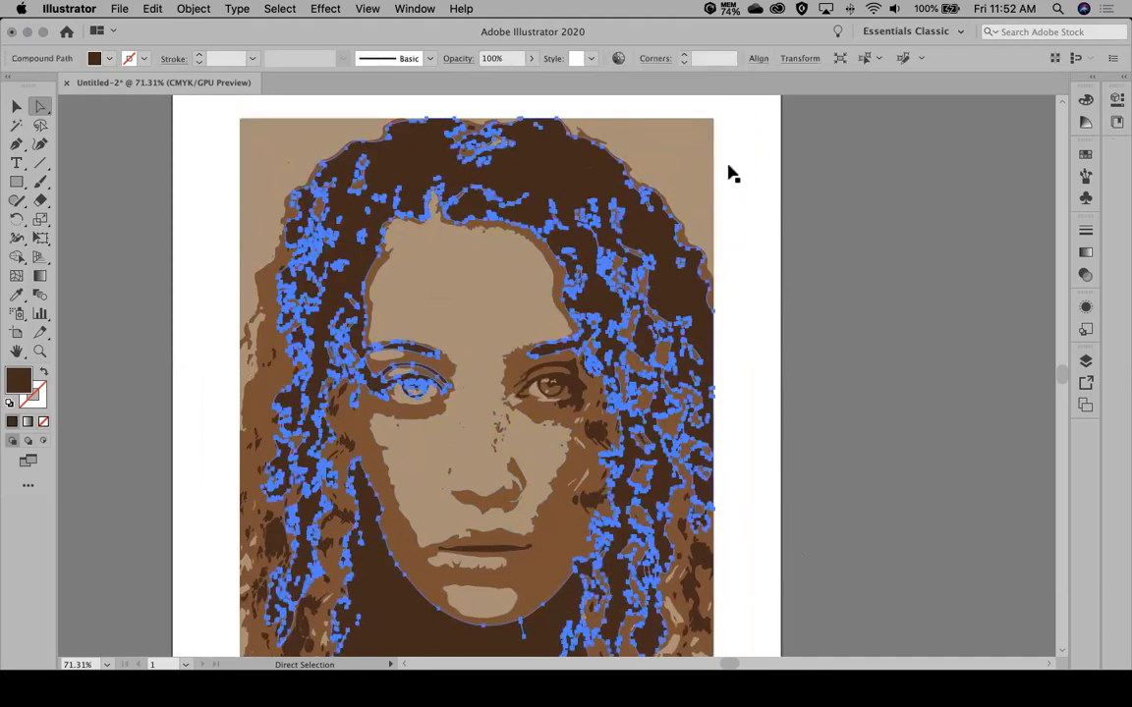
click(1085, 155)
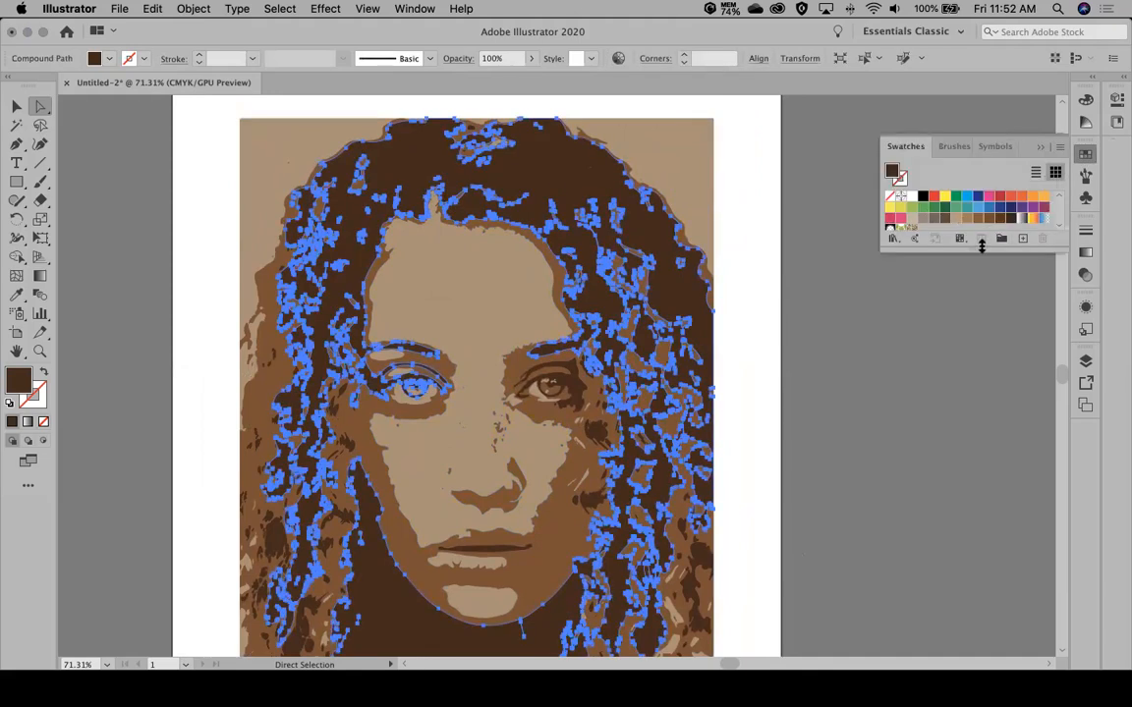
drag(973, 252, 974, 399)
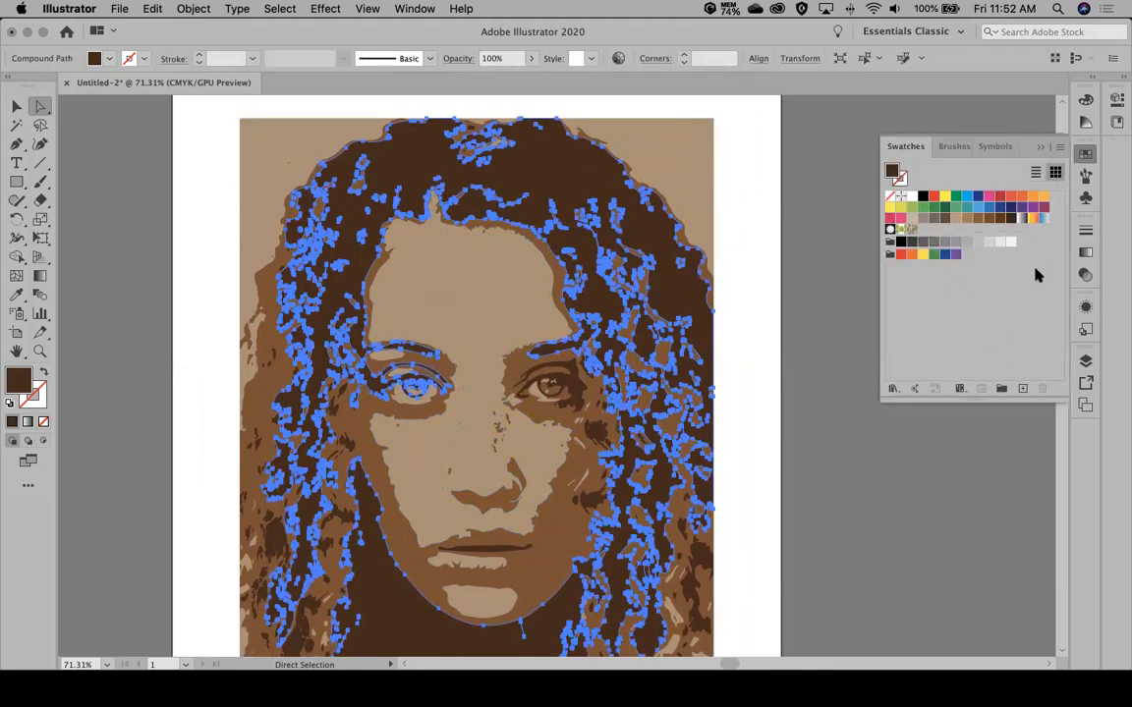
click(1032, 208)
click(755, 190)
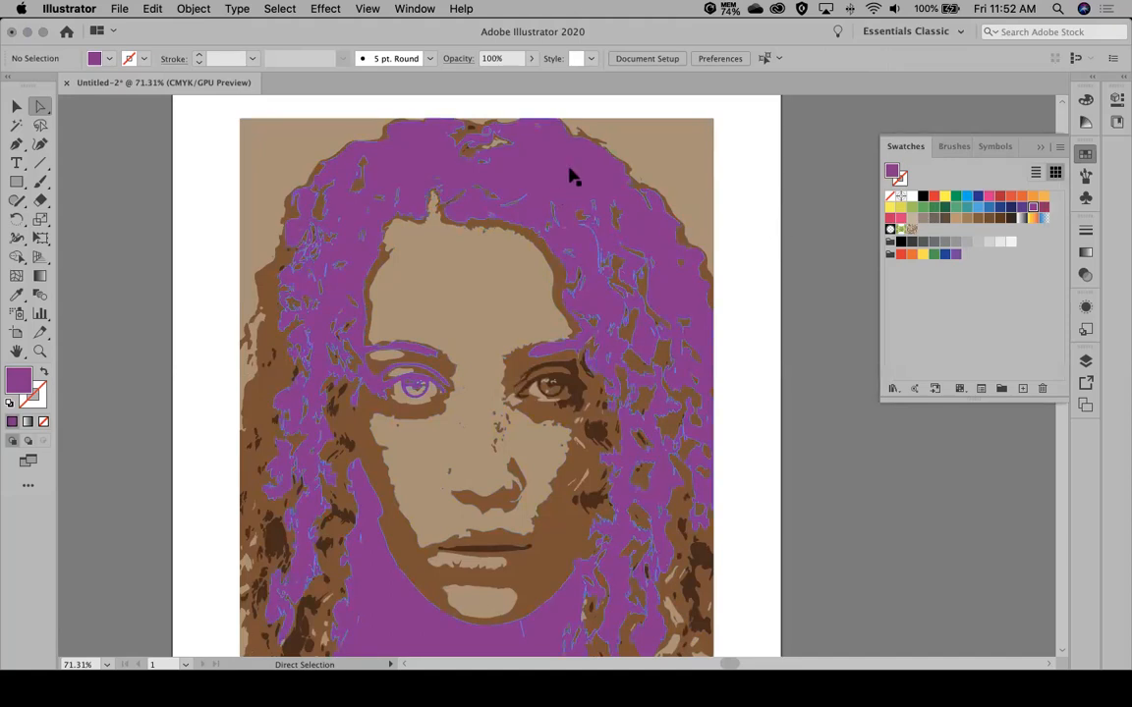
Step: Recolor the purple hair compound path red and deselect it
click(513, 154)
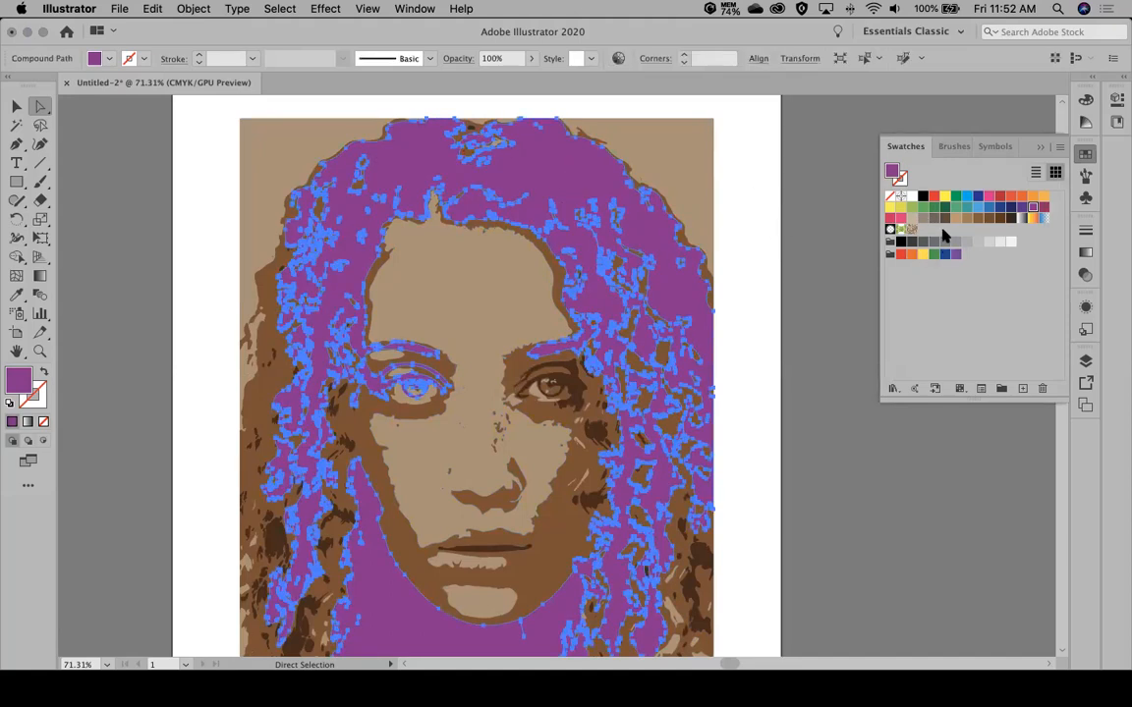
click(997, 197)
click(776, 212)
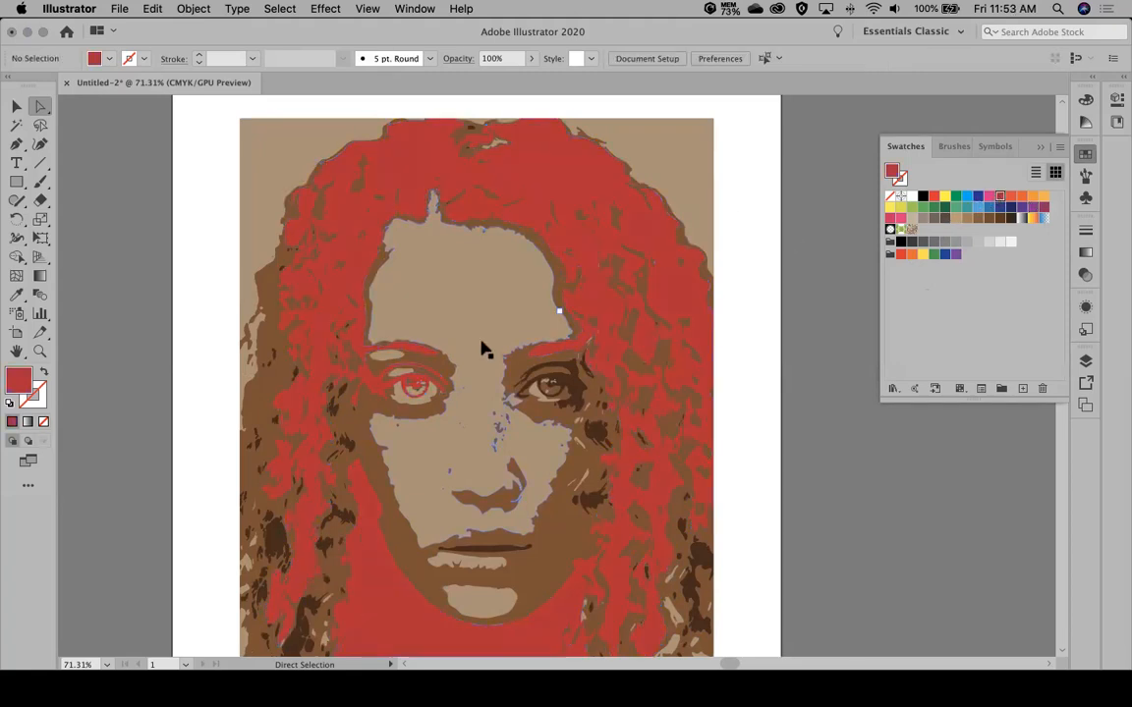
Step: Fill the medium brown shadow shape around the eyes and jaw with bright blue and deselect it
click(547, 423)
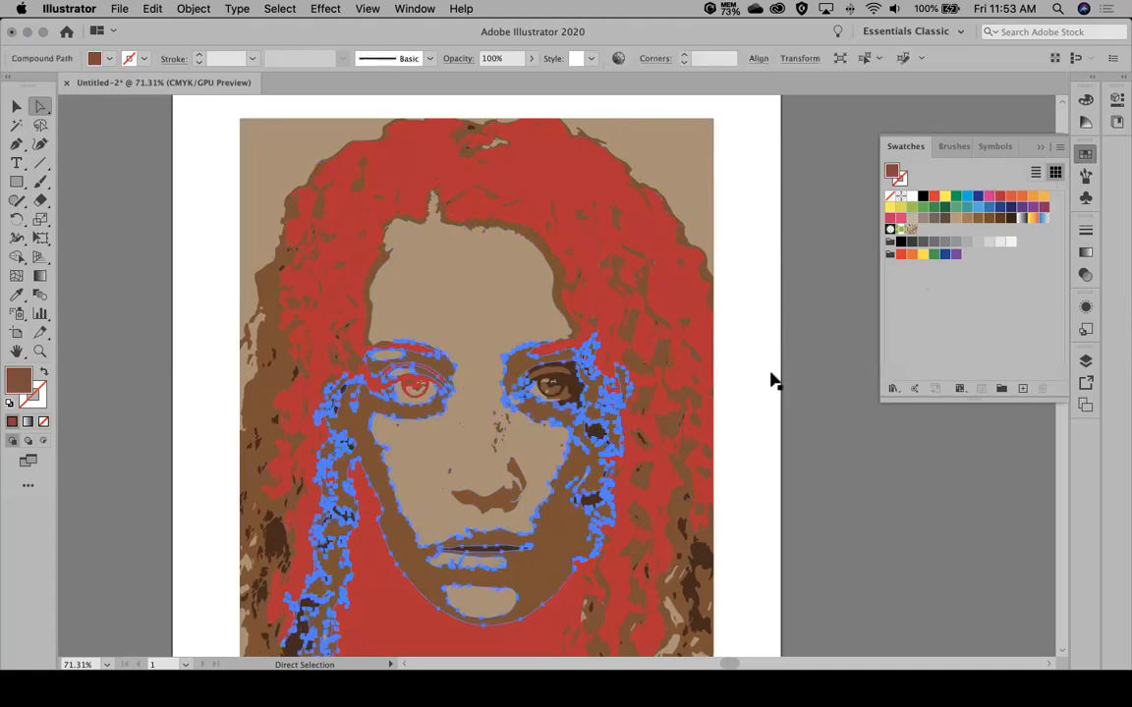
click(969, 199)
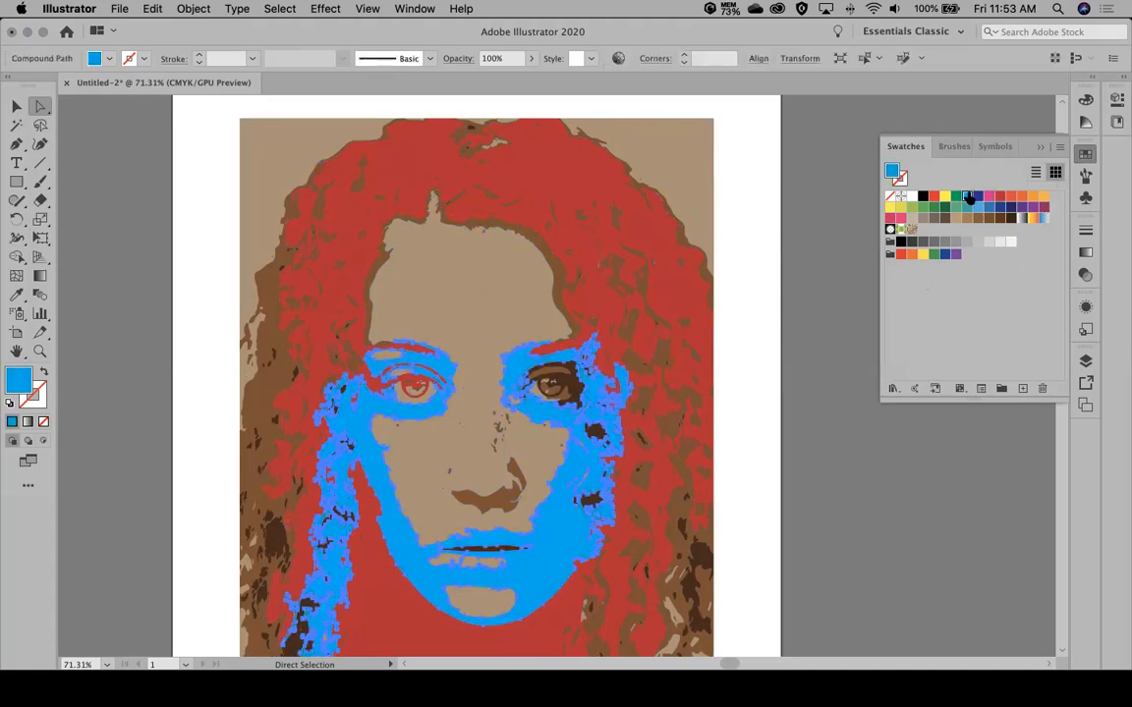
click(784, 224)
Step: Fill the tan face highlight covering the forehead, nose and cheeks with yellow and deselect it
click(435, 236)
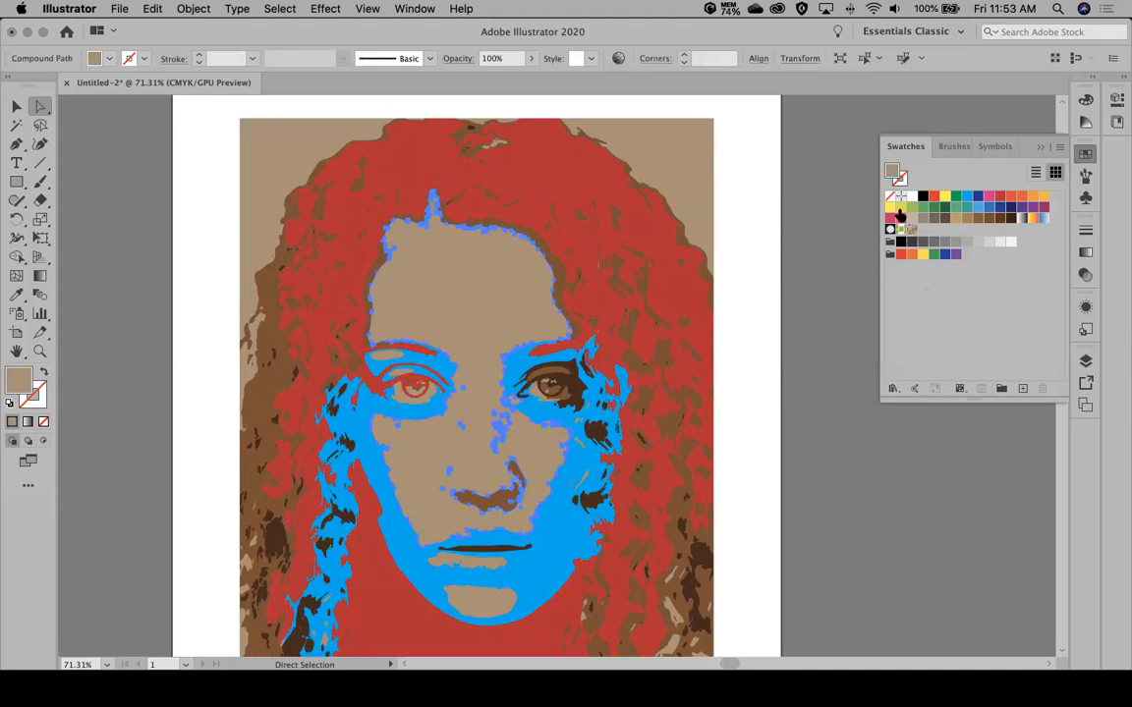
click(762, 210)
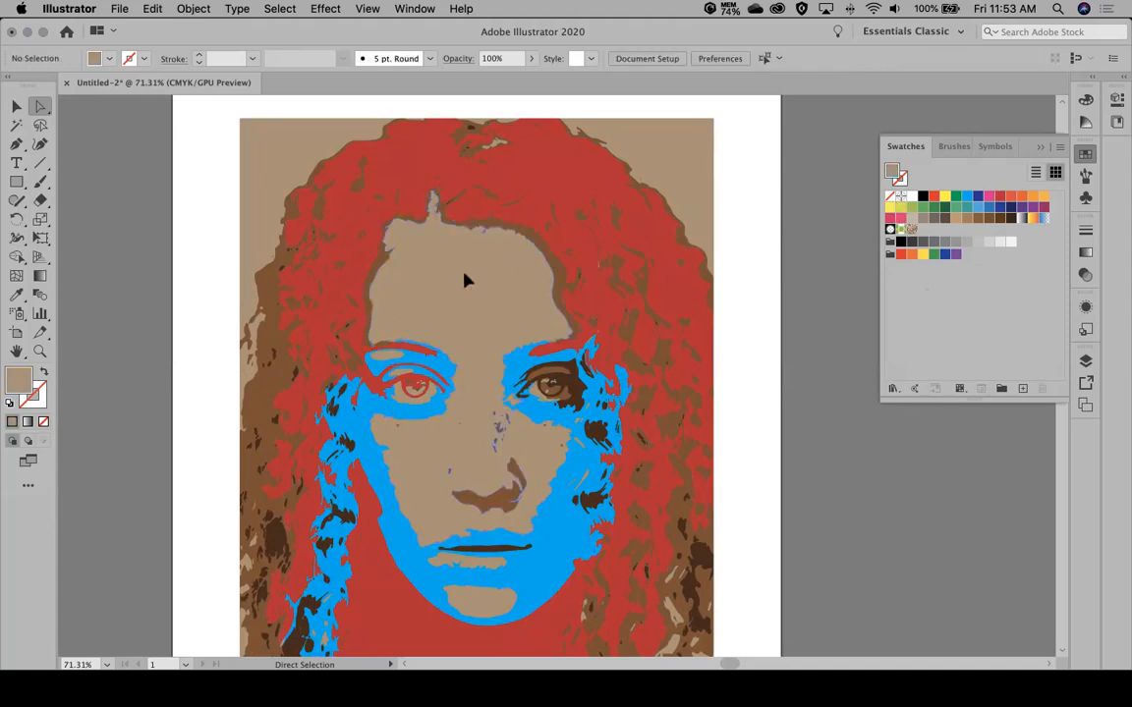
click(462, 275)
click(900, 206)
click(730, 230)
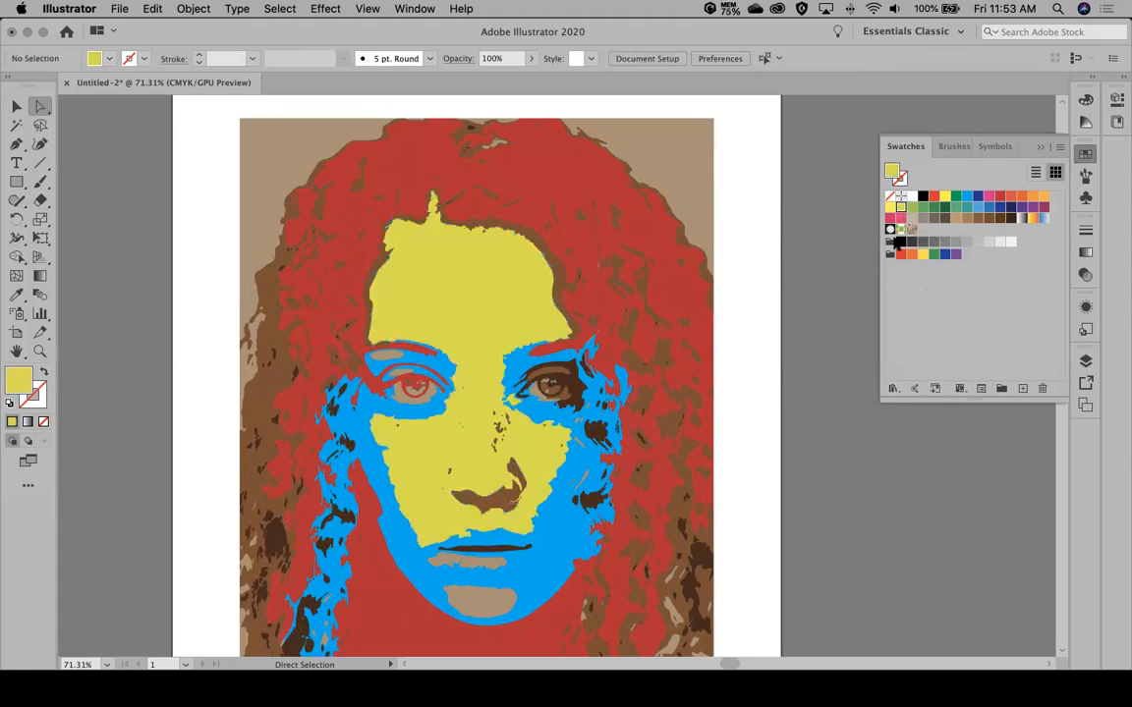
Step: Undo all the portrait color changes back to the brown tracing and fit the artboard in view
key(v)
key(super+z)
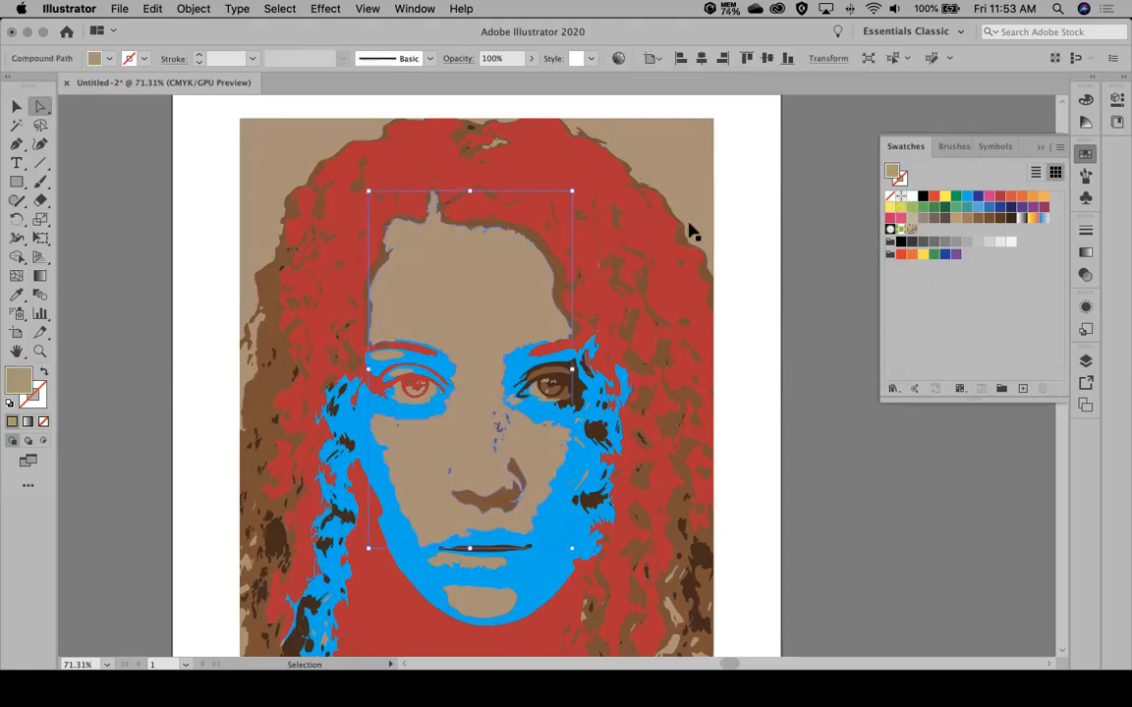
key(super+z)
key(super+z)
key(super+z)
key(super+z)
key(super+z)
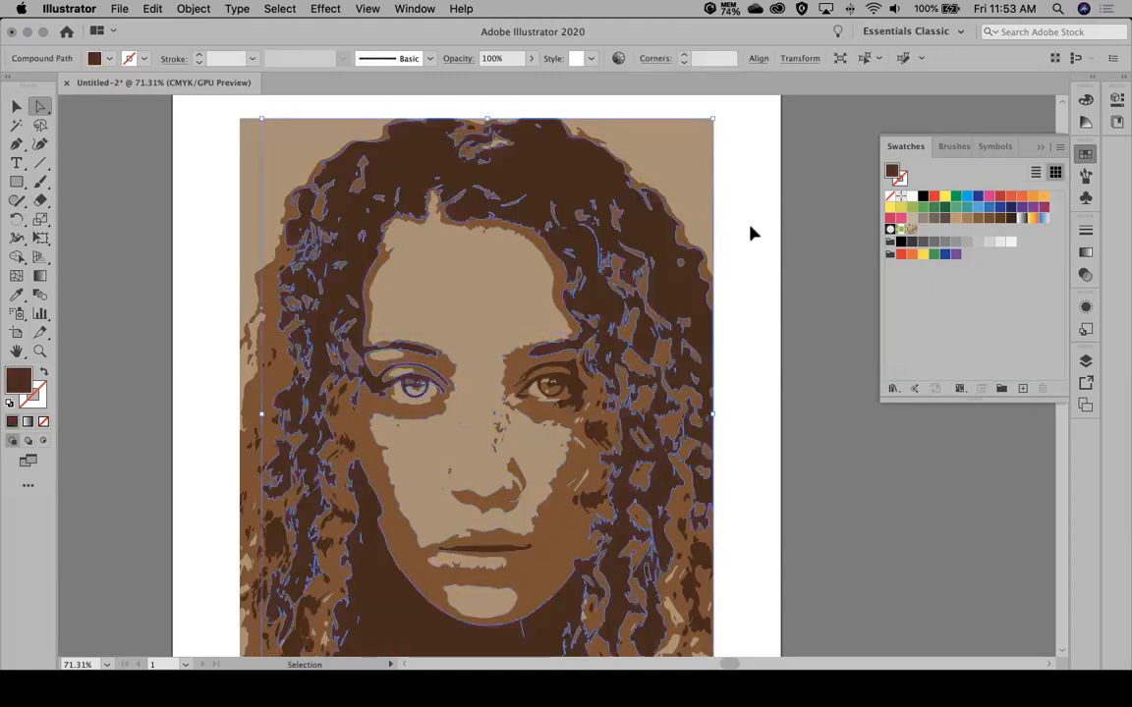
key(super+z)
key(super+z)
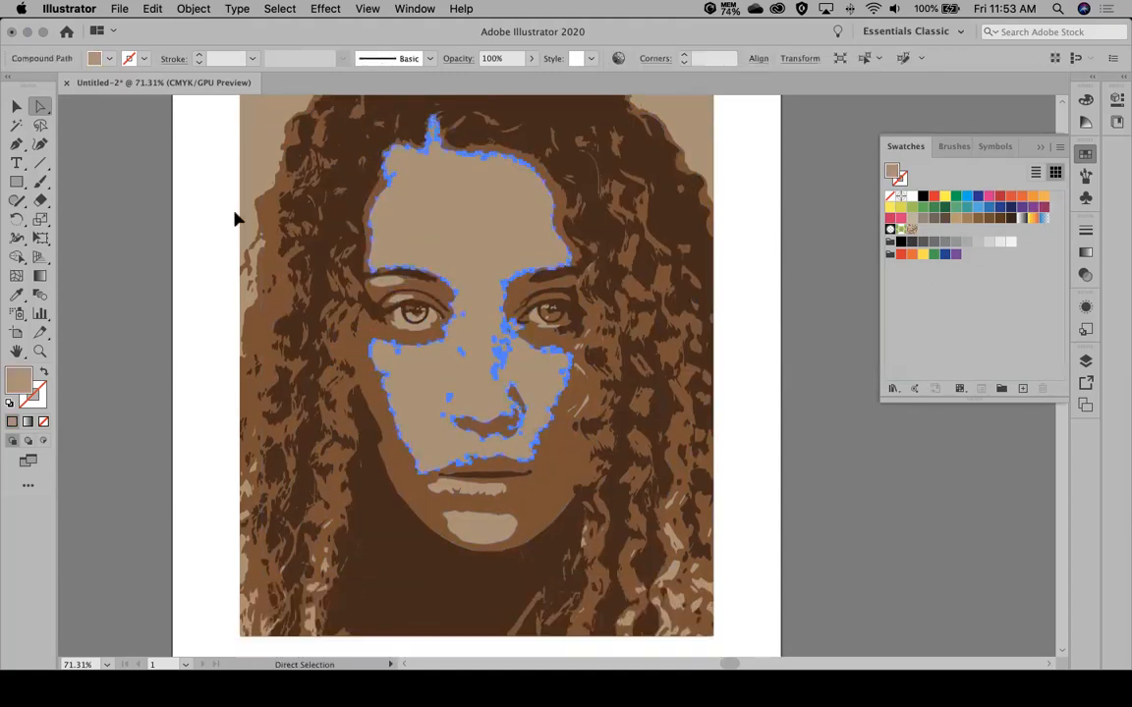
key(super+z)
key(super+z)
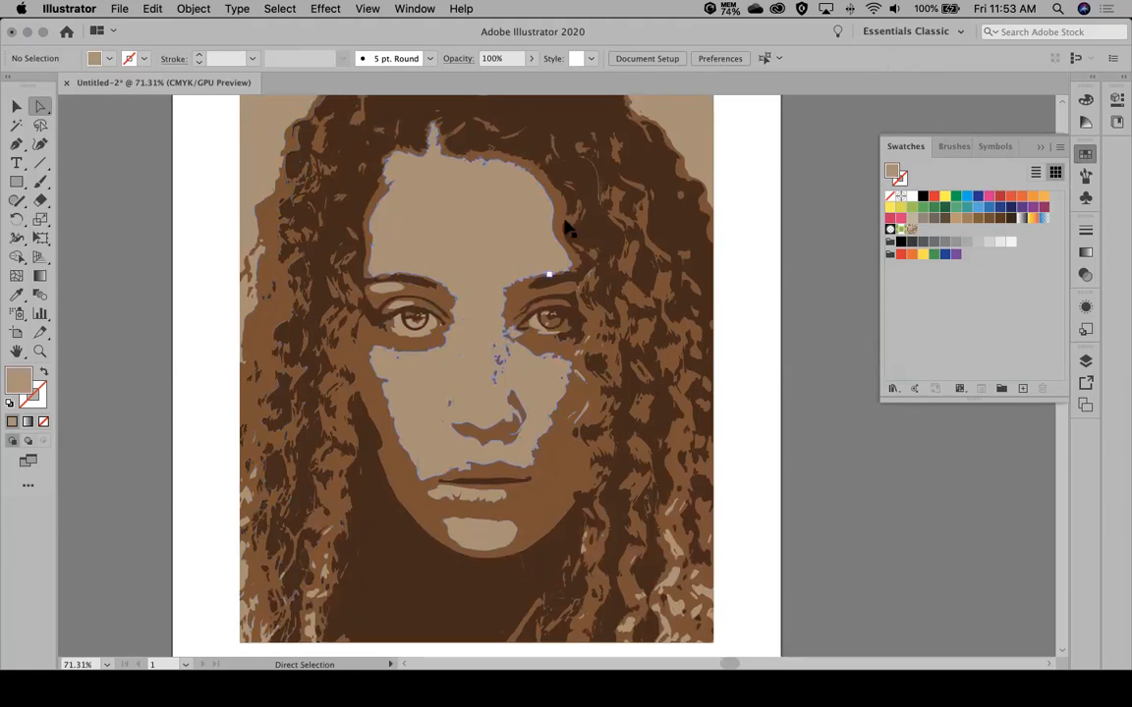
key(super+z)
click(122, 9)
click(349, 222)
key(super+z)
key(super+0)
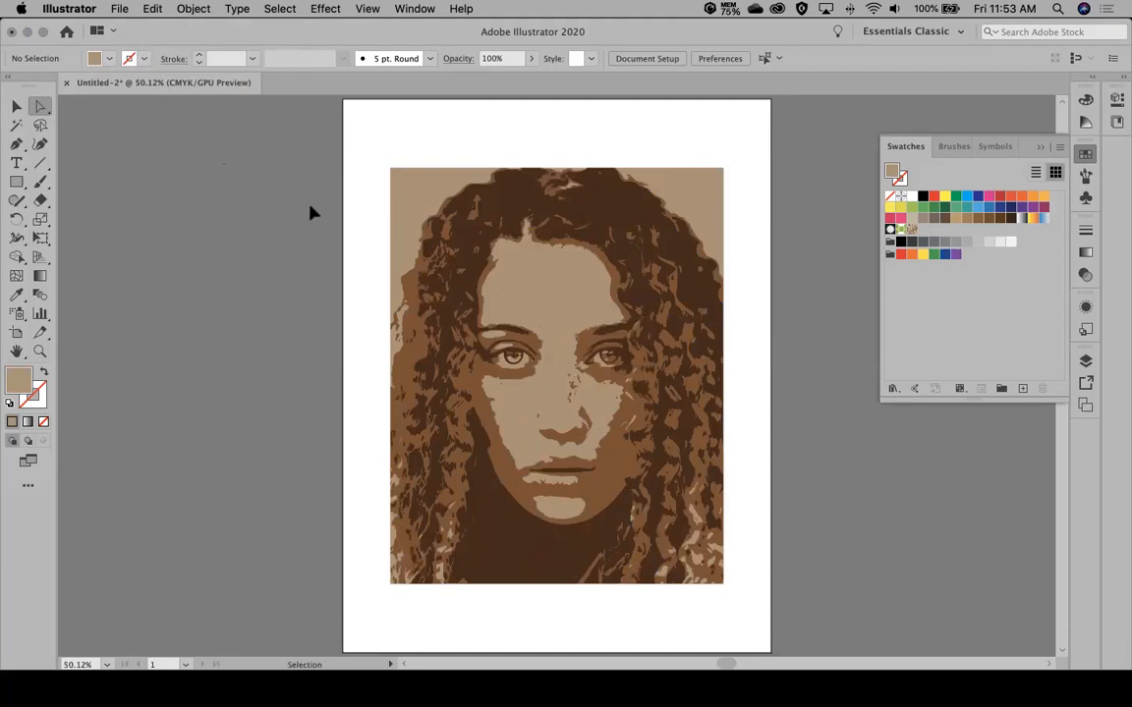
Step: Place the portrait photo pexels-franc...-5214132.jpg from the 137 folder over the expanded tracing, nearly filling the artboard's width
click(119, 8)
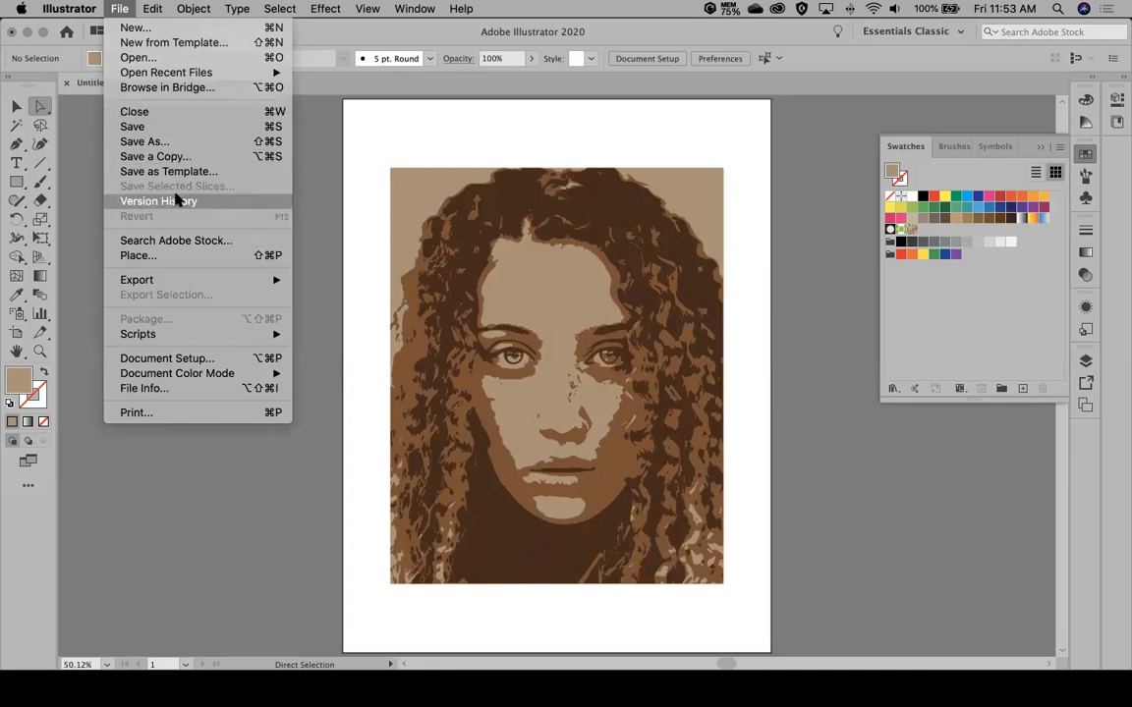
click(162, 255)
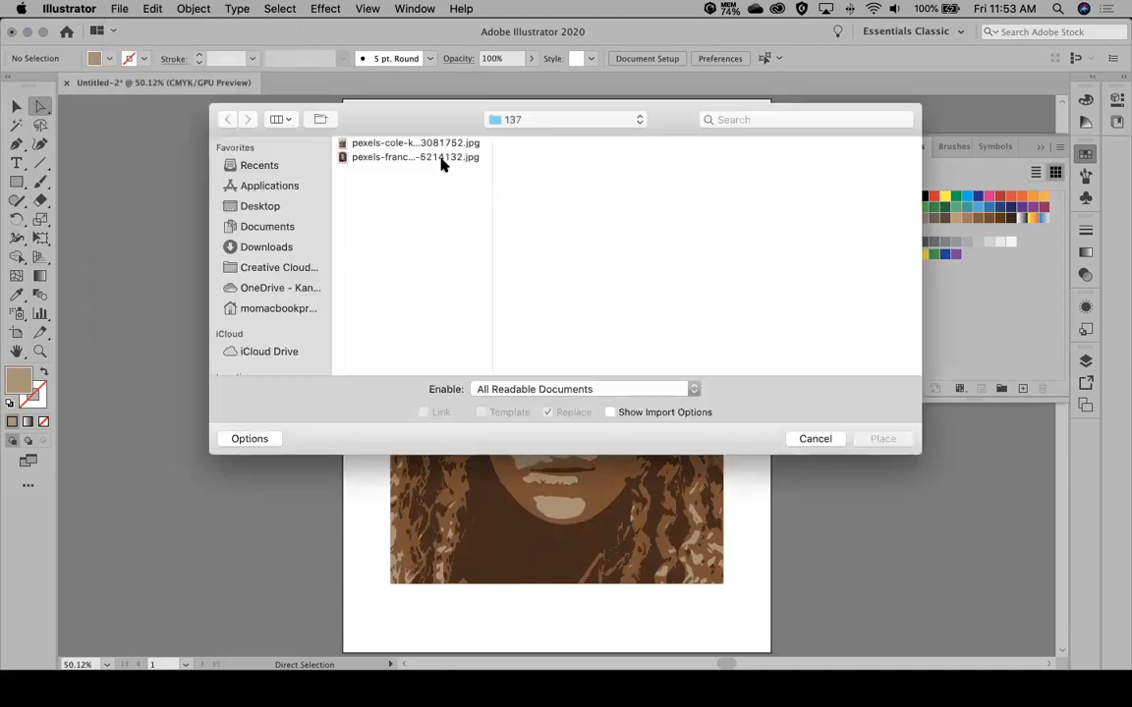
click(433, 158)
click(882, 439)
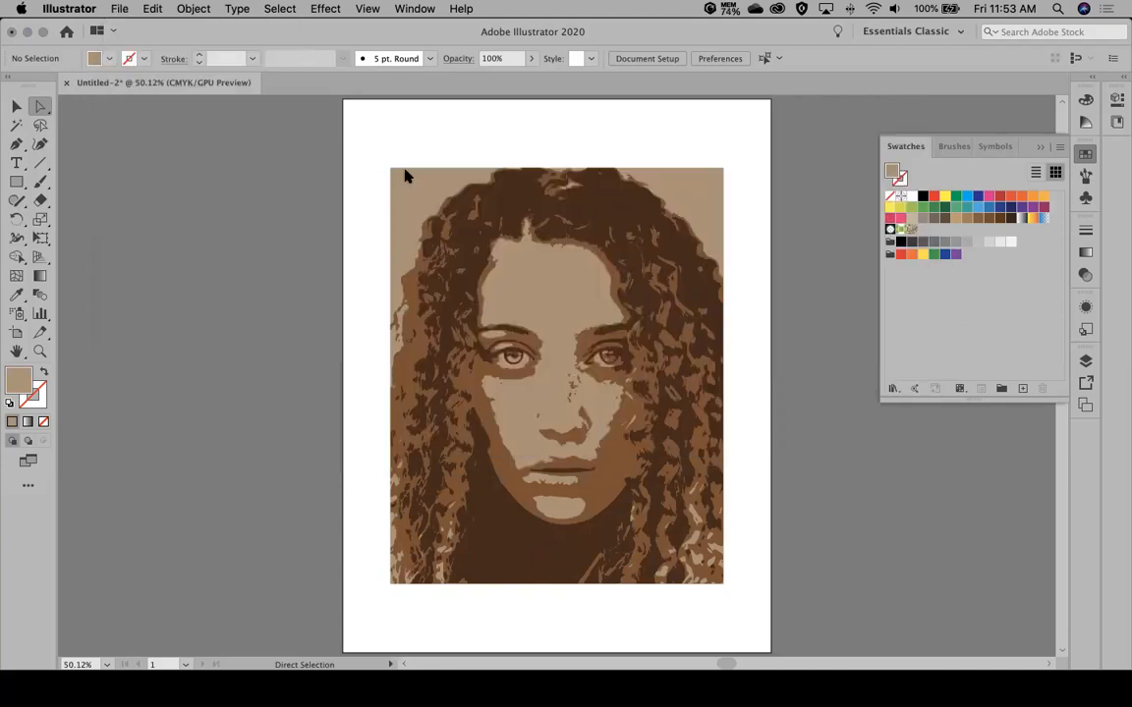
drag(355, 117, 728, 584)
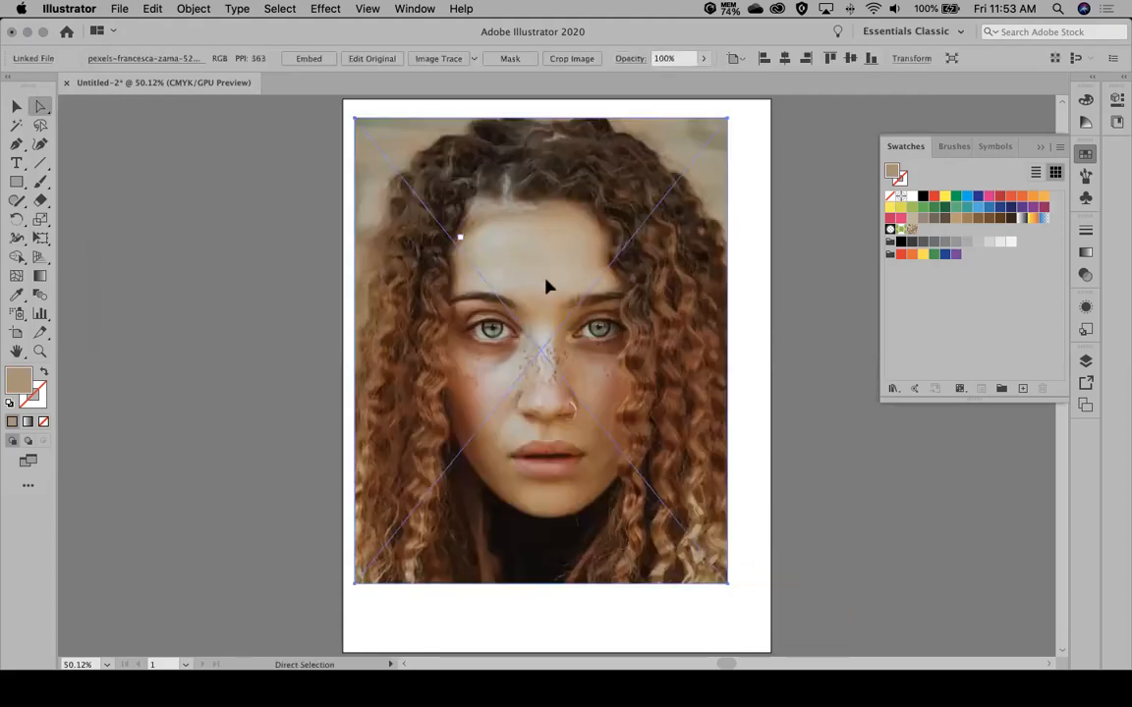
Step: Deselect the placed portrait photo, then reselect and delete it to uncover the expanded tracing
click(738, 169)
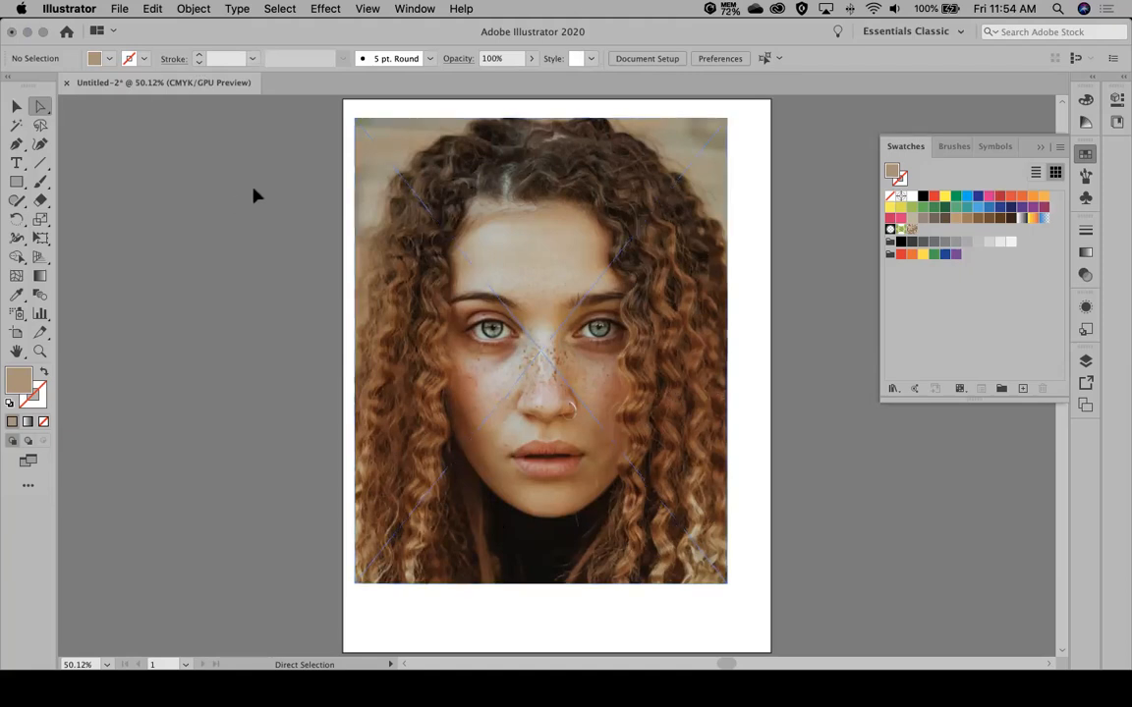
click(359, 146)
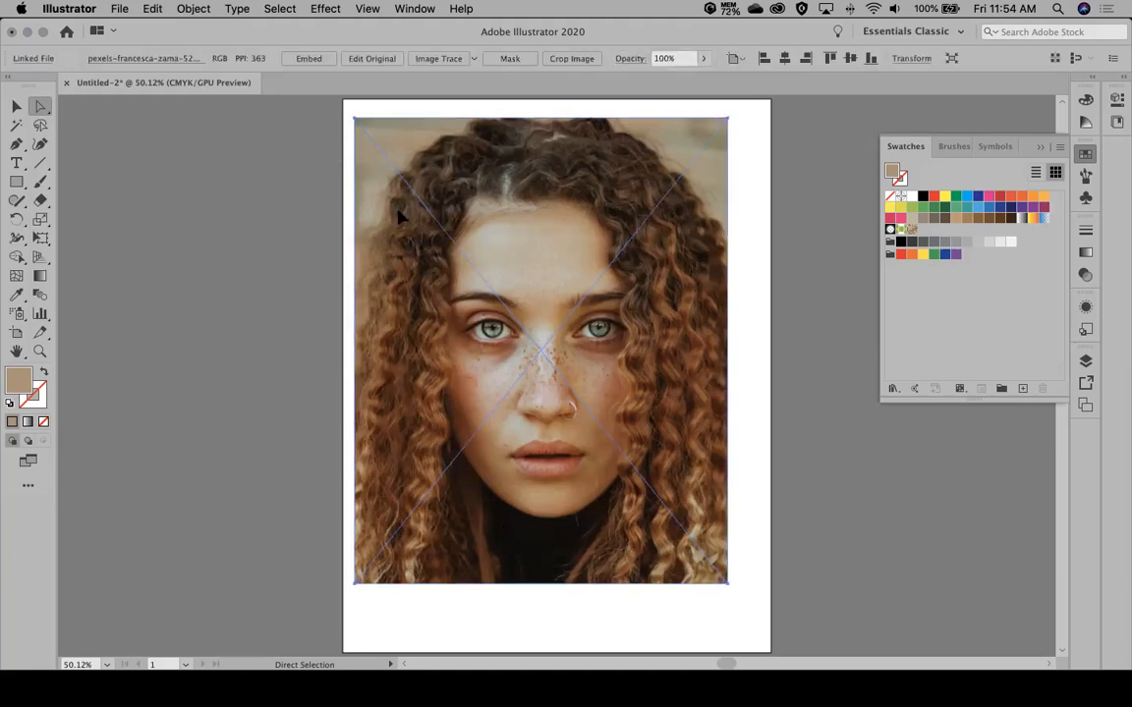
key(Delete)
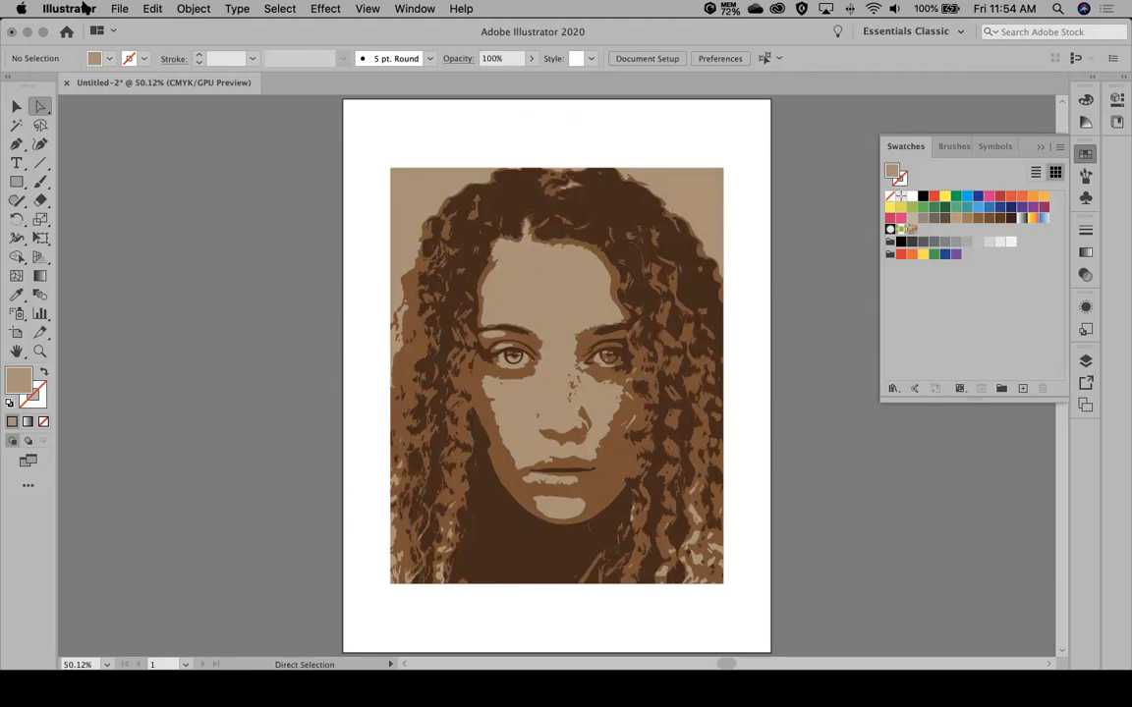
Step: Hide Illustrator and switch to Chrome with the Trace a Photo assignment page
click(84, 8)
click(115, 101)
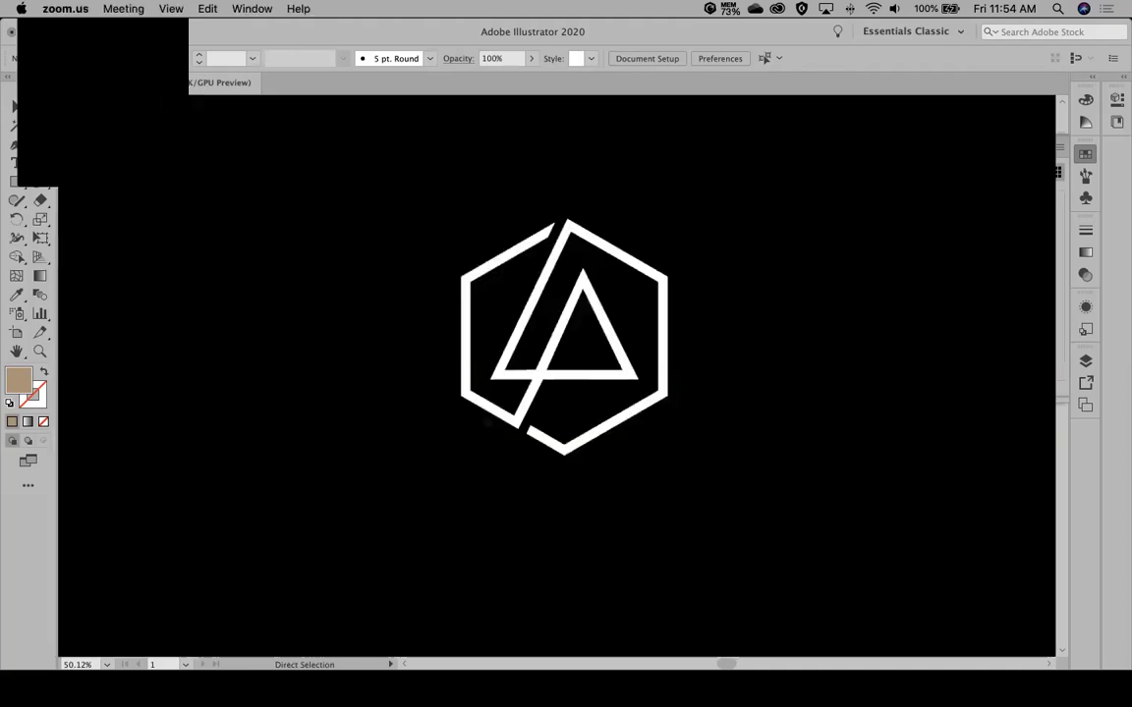
key(super+Tab)
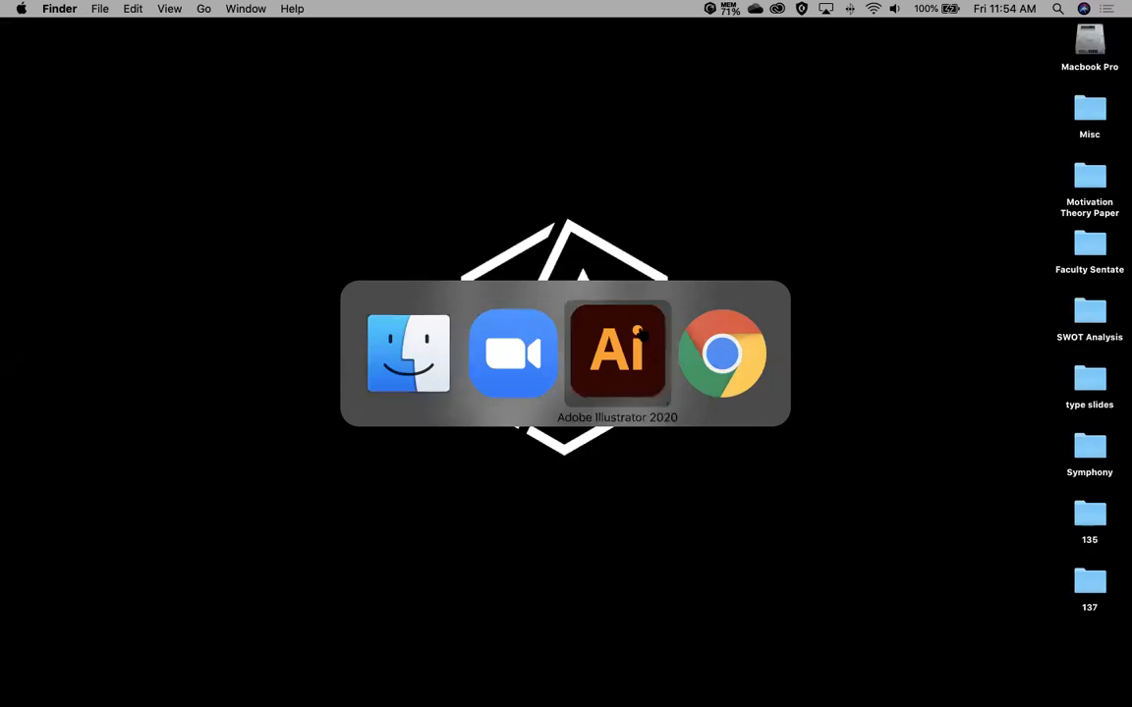
click(731, 341)
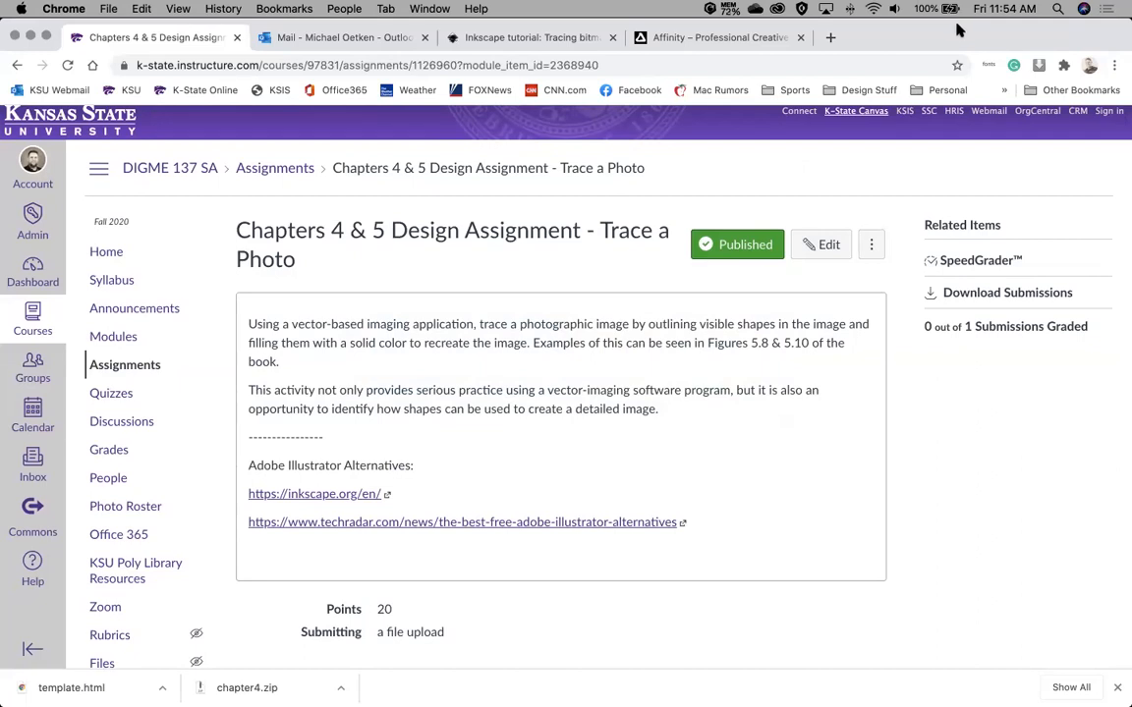
Step: Look through the Inkscape Tracing bitmaps tutorial, covering the Trace dialog and its filter examples, and return to the page's beginning
click(511, 39)
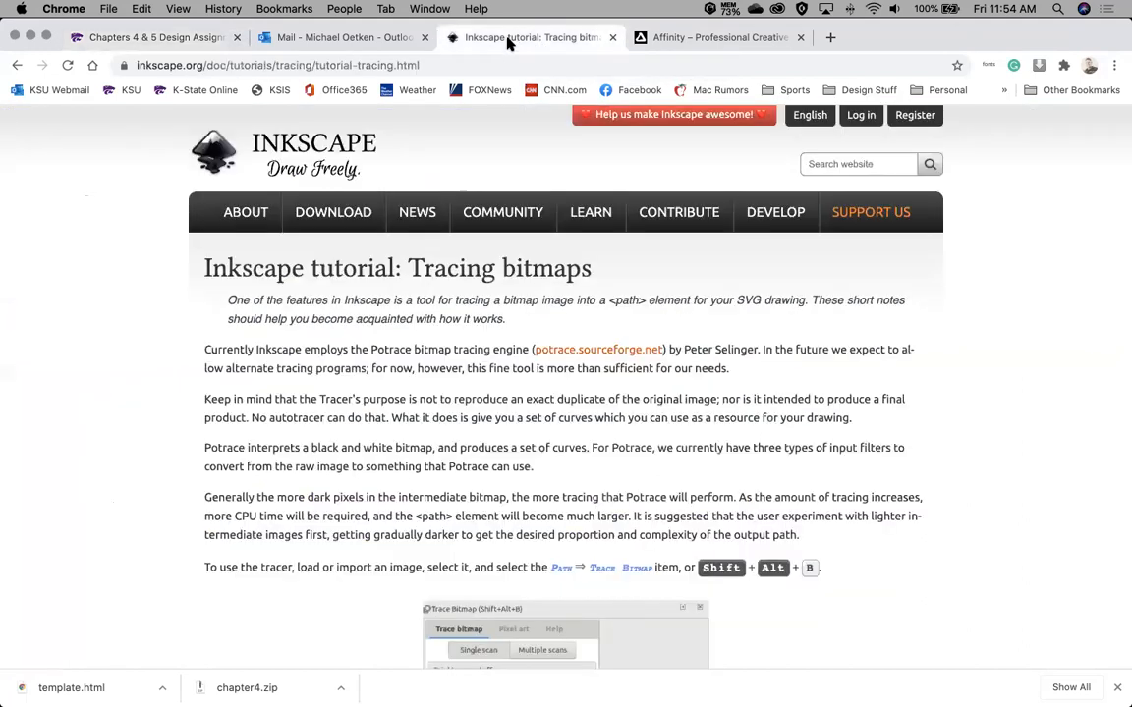
scroll(110, 327, down, 1)
scroll(109, 327, up, 1)
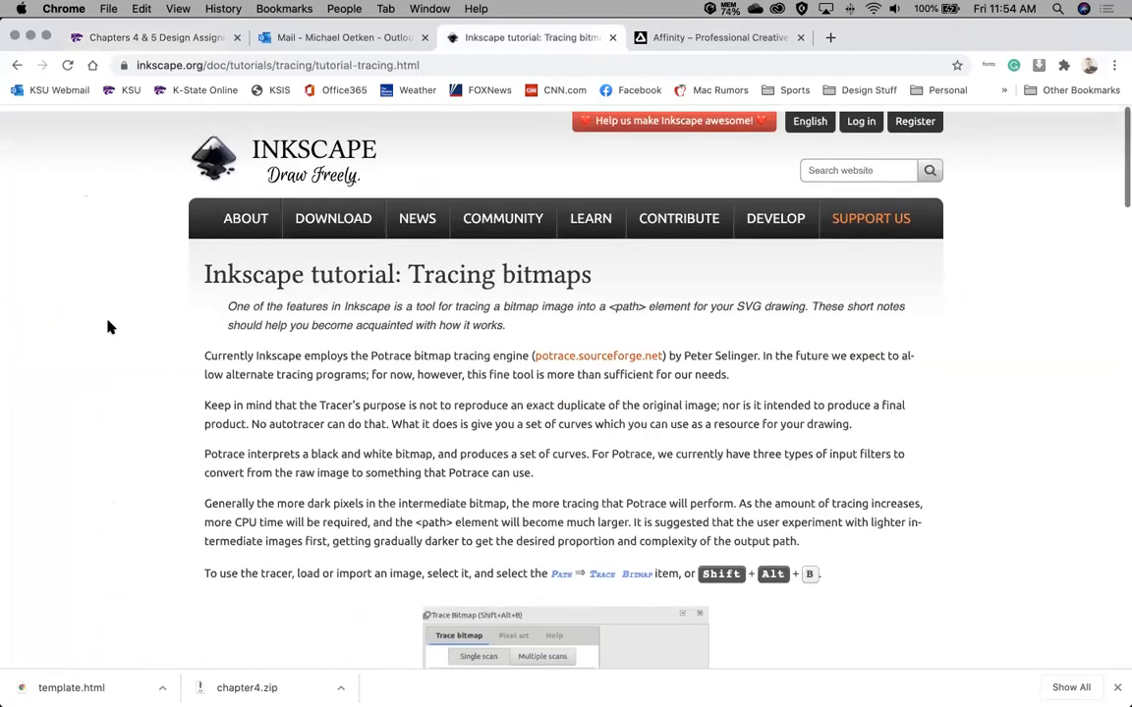
mouse_move(214, 210)
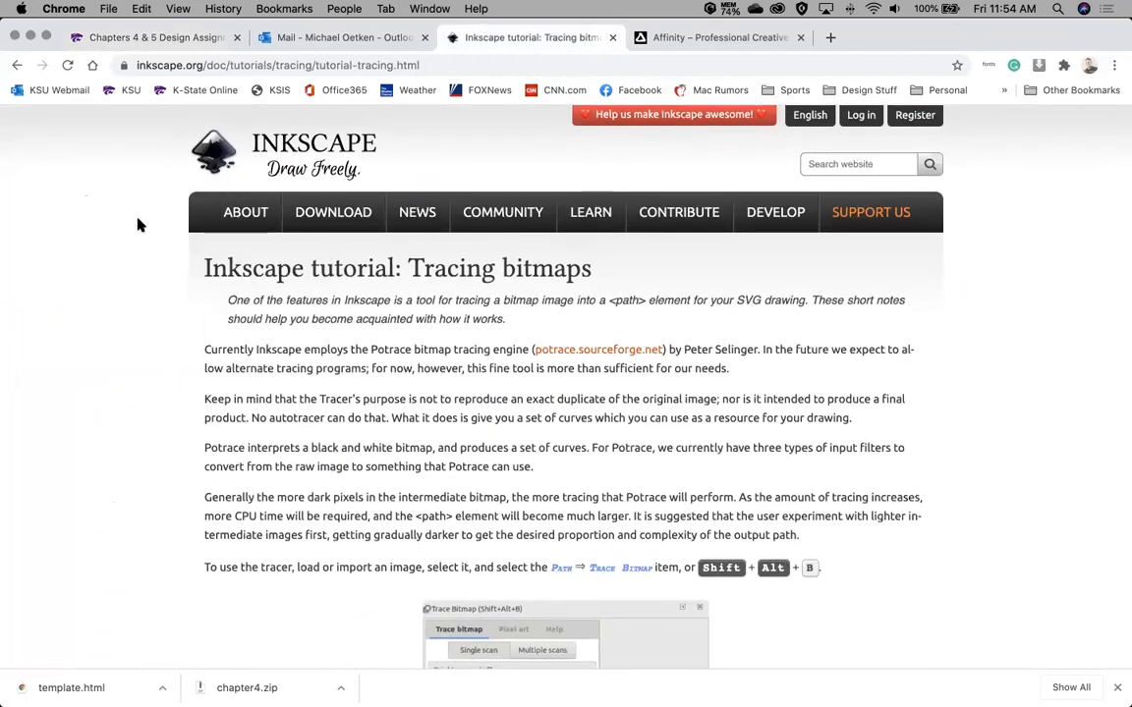
scroll(139, 222, down, 5)
scroll(141, 227, up, 3)
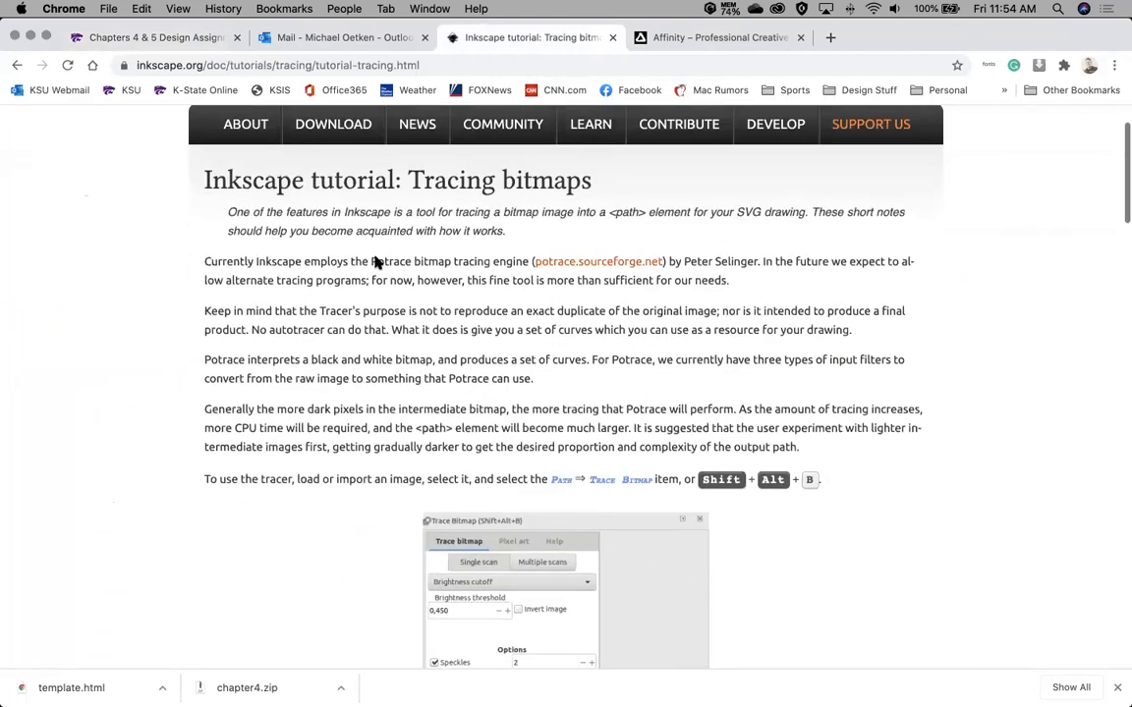
scroll(434, 214, down, 1)
scroll(434, 215, down, 8)
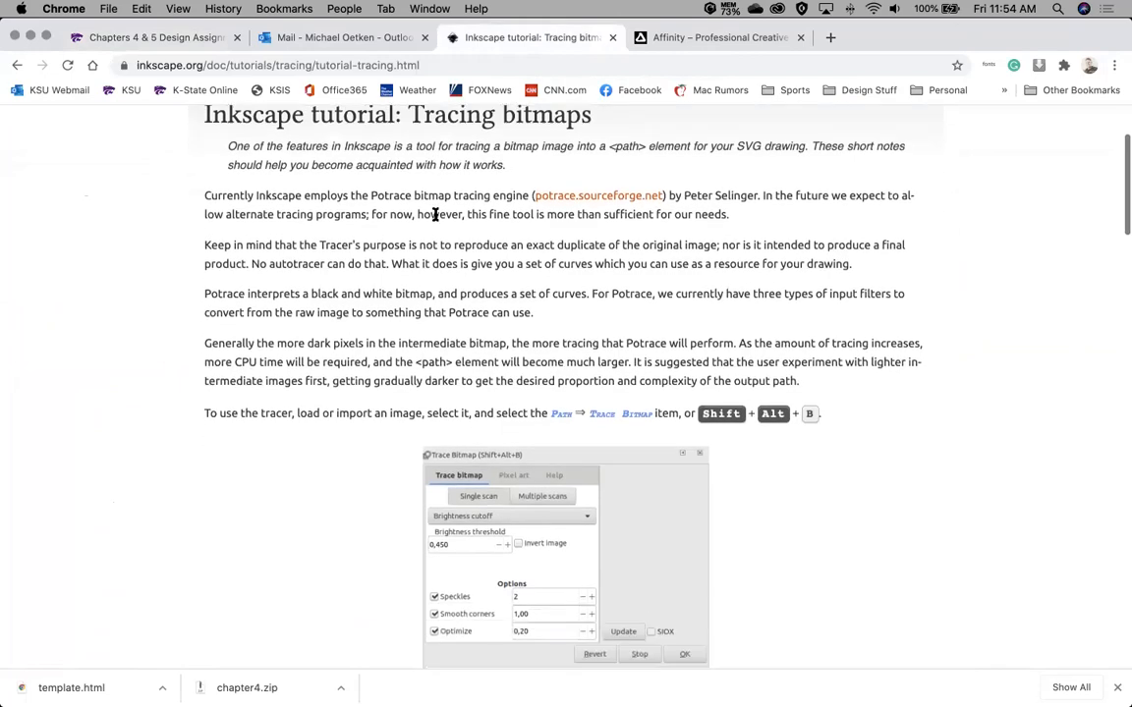
scroll(439, 220, down, 6)
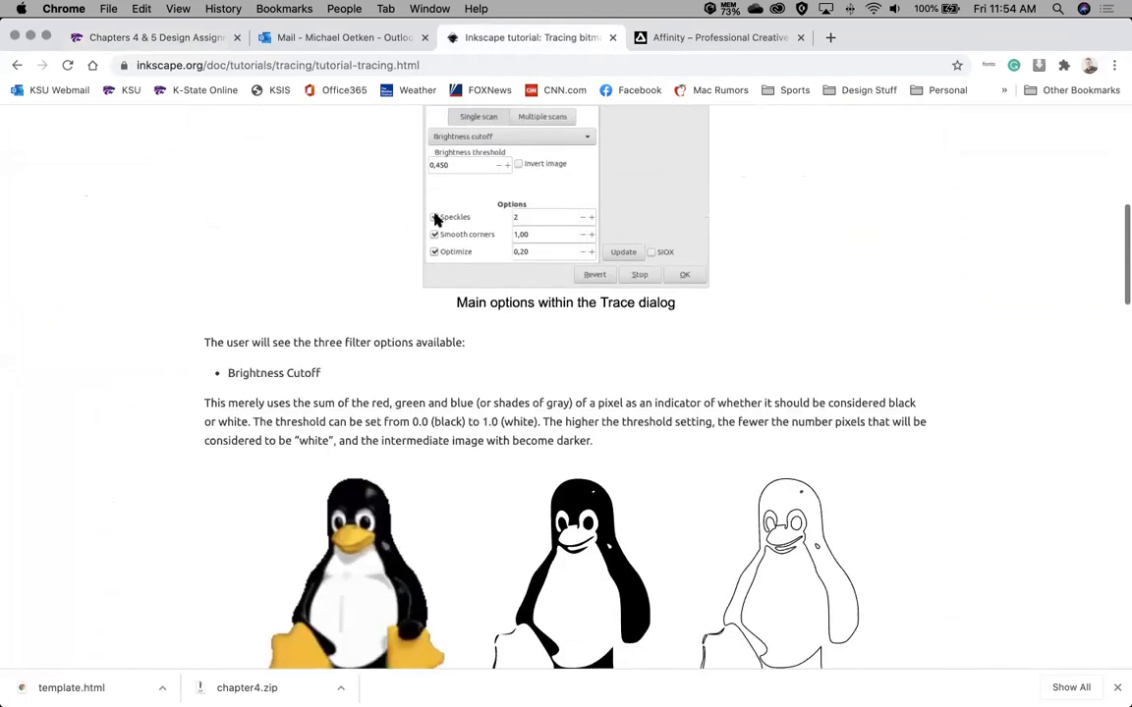
scroll(570, 337, down, 8)
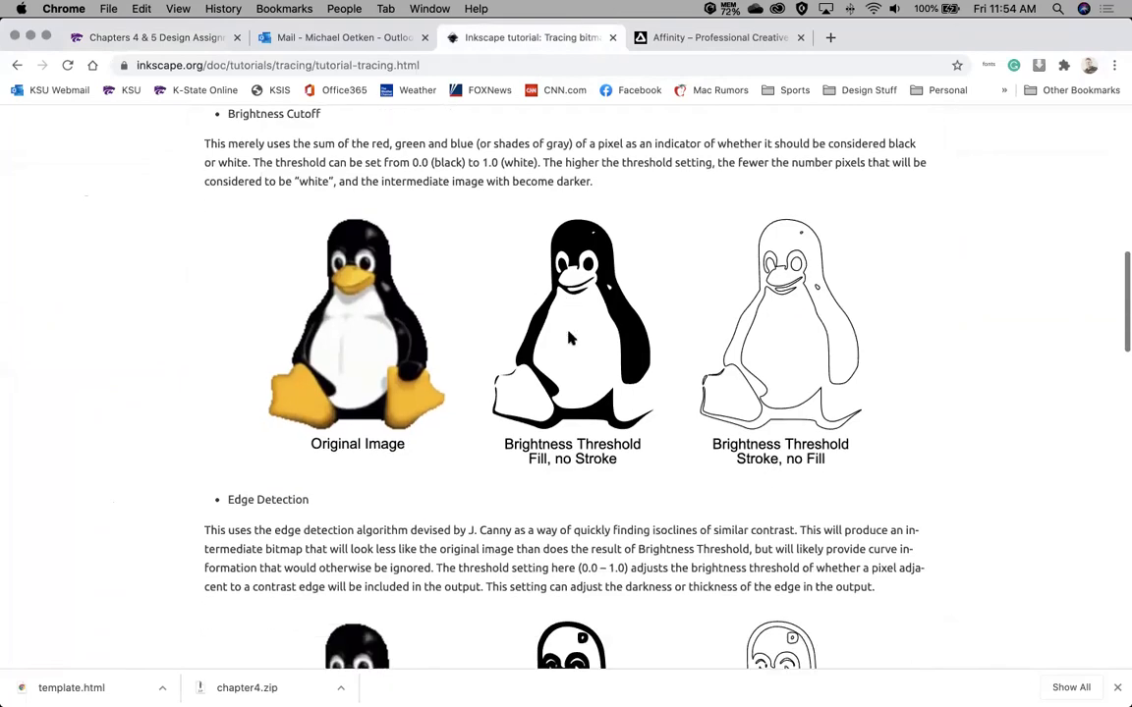
scroll(570, 337, down, 10)
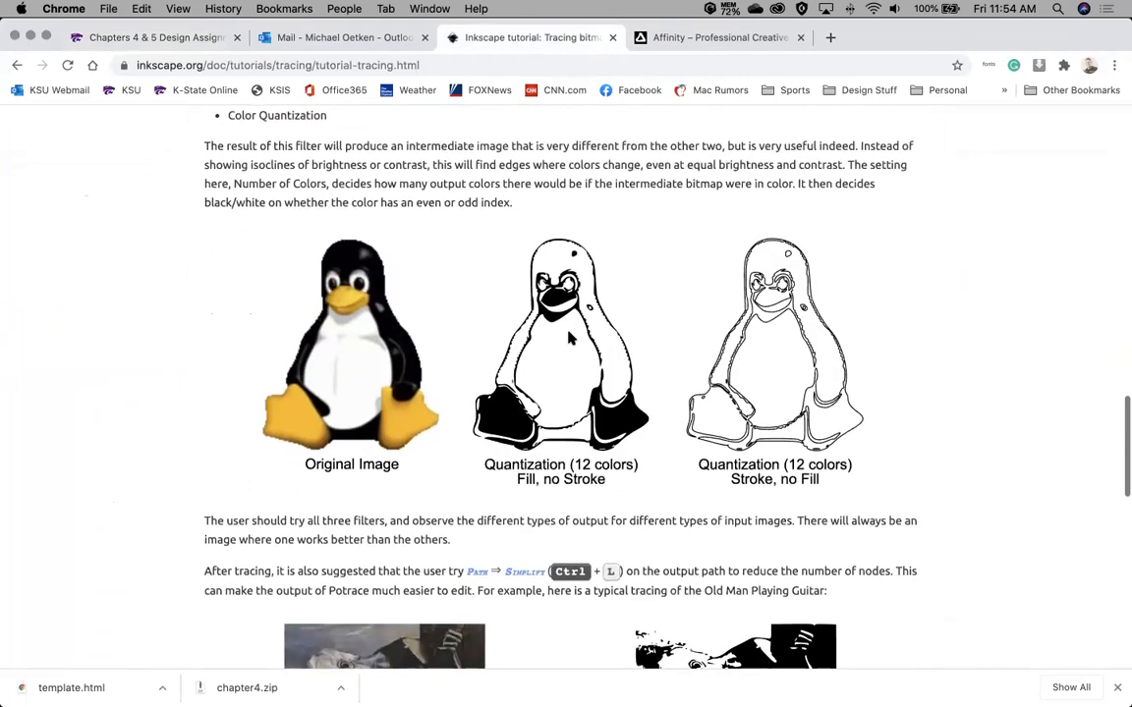
scroll(569, 337, up, 20)
scroll(568, 337, up, 12)
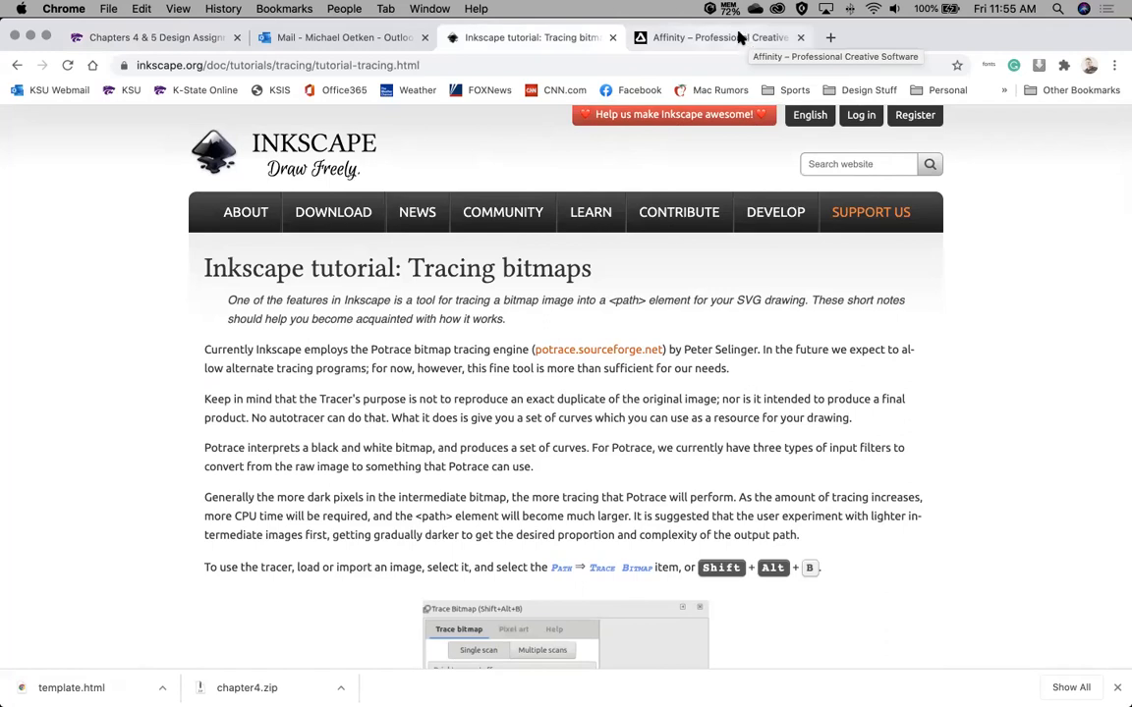
Step: Switch to the Affinity website and look through the Affinity Photo overview, from its intro to the editing features grid
click(662, 36)
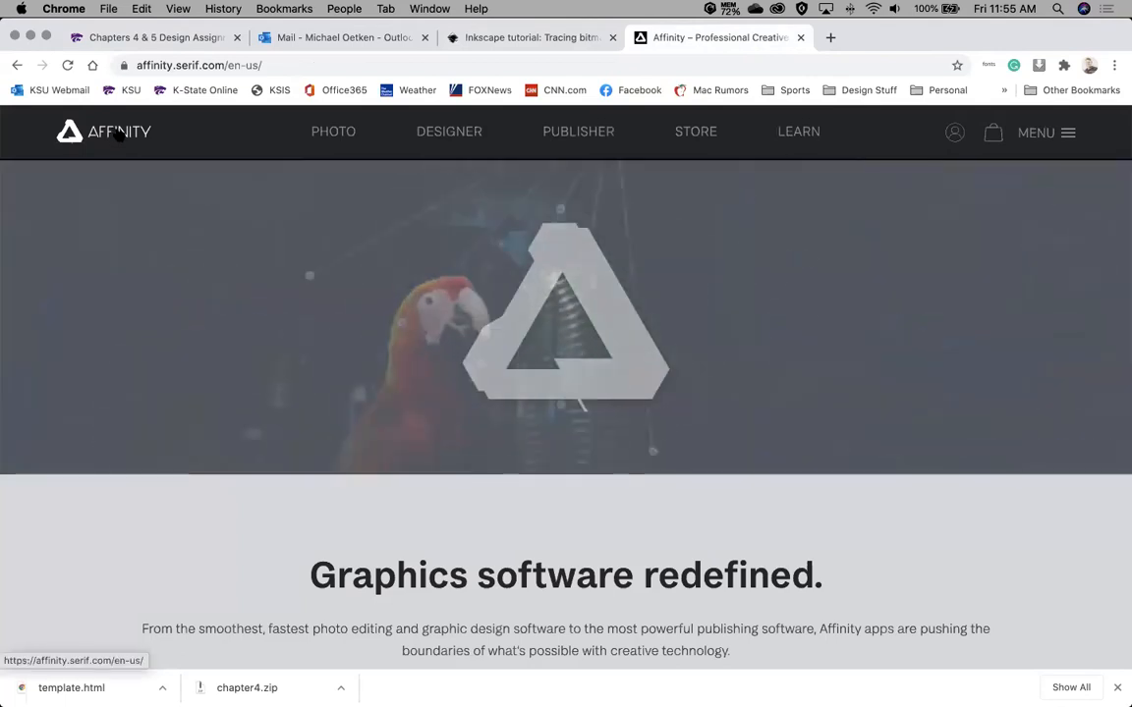
scroll(606, 290, down, 5)
scroll(614, 293, up, 5)
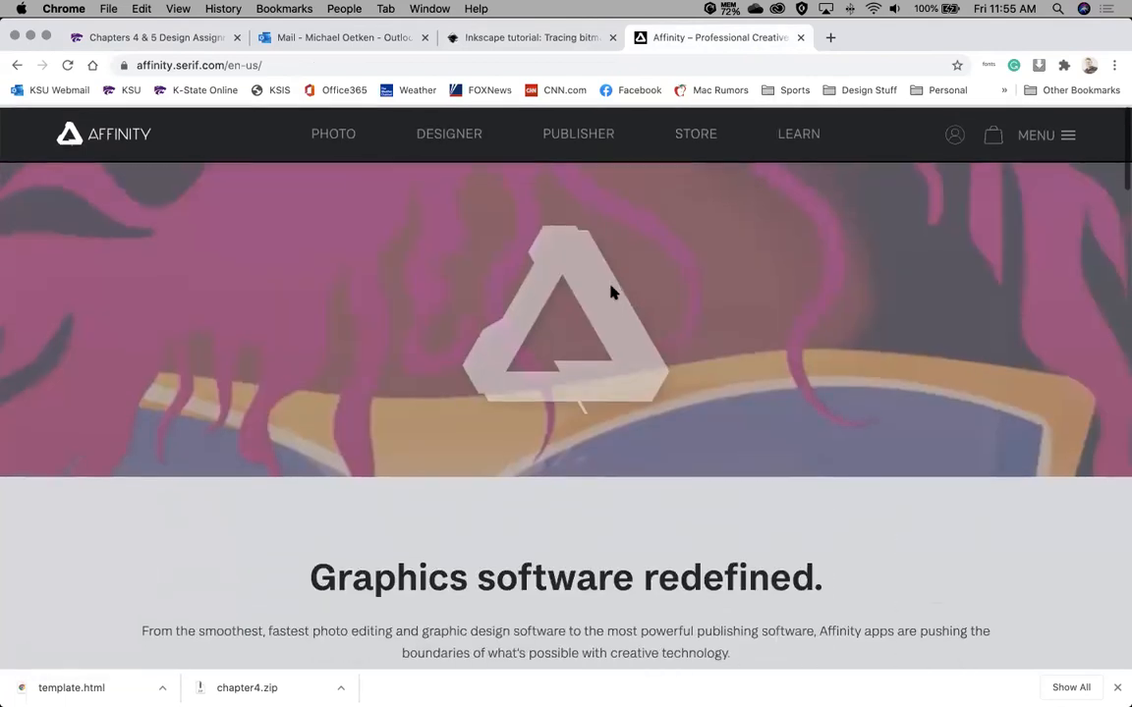
click(331, 133)
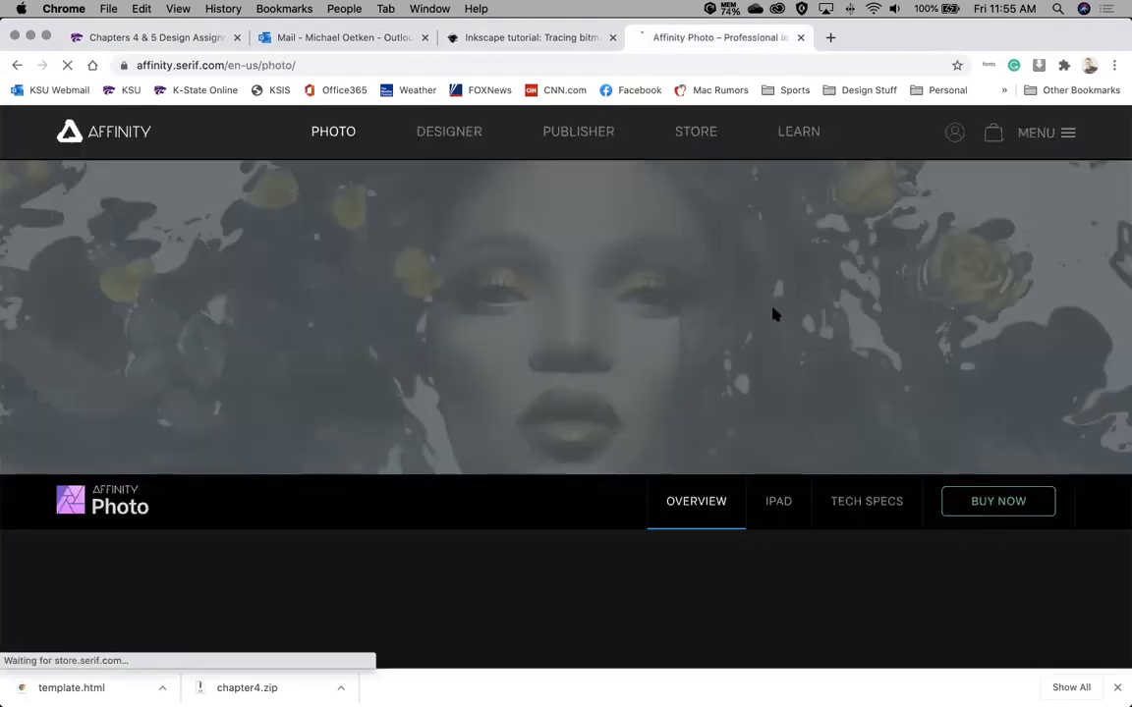
scroll(625, 311, down, 3)
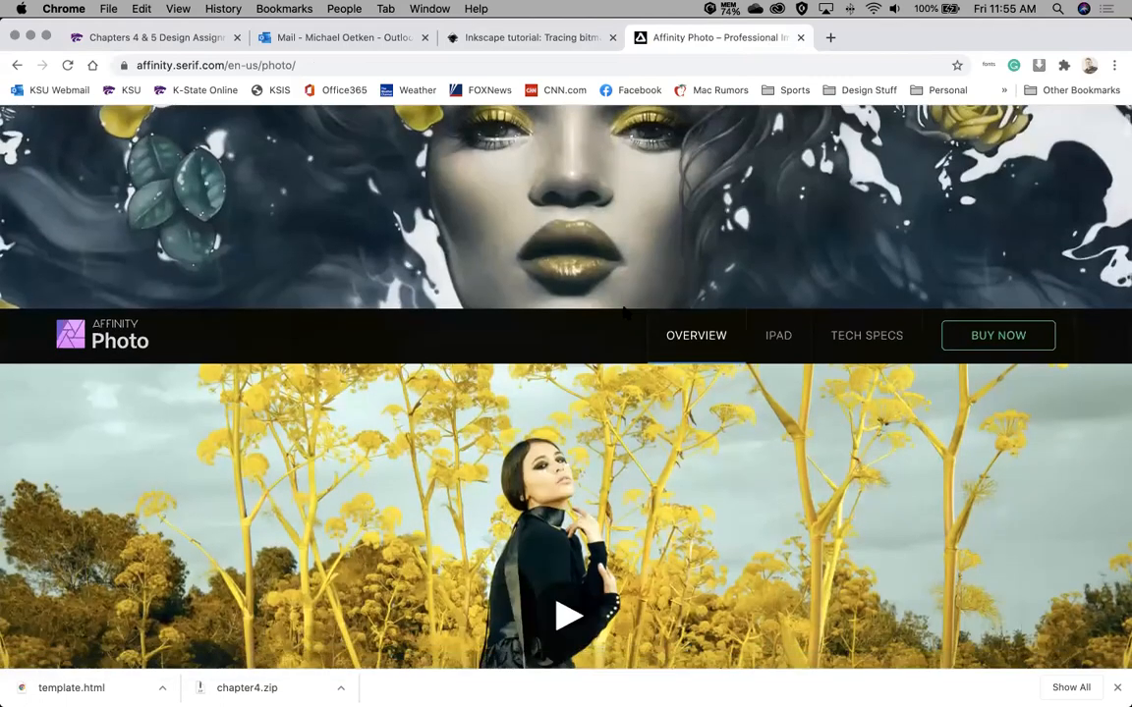
scroll(625, 313, down, 8)
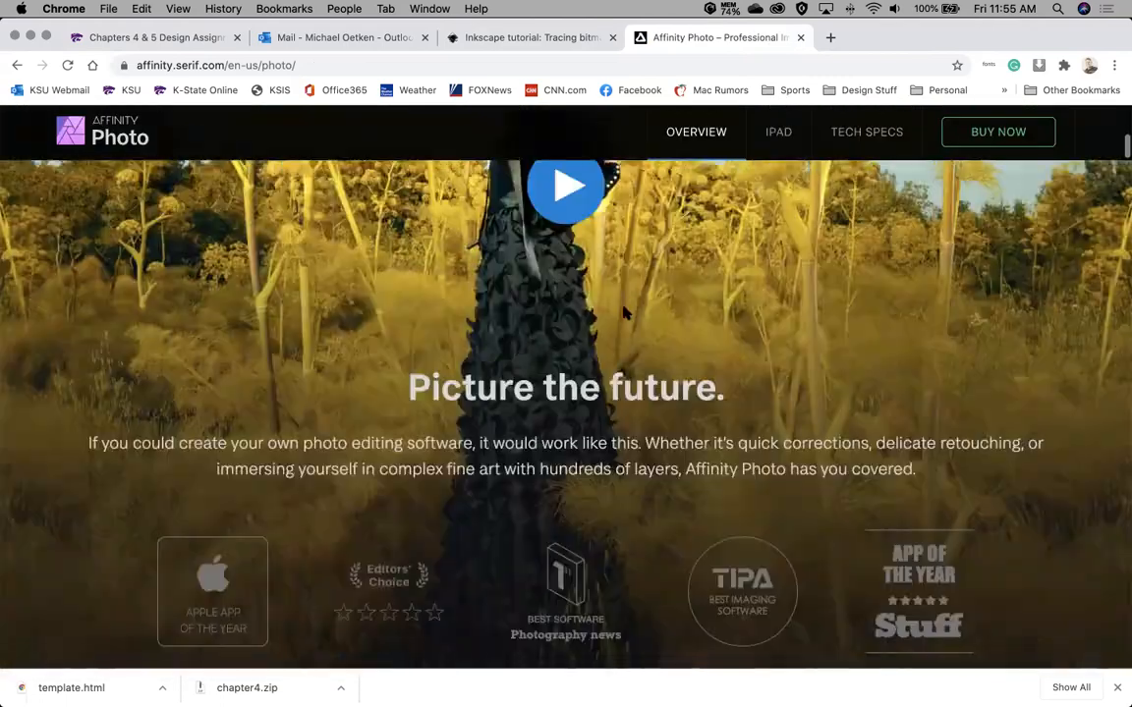
scroll(622, 311, down, 9)
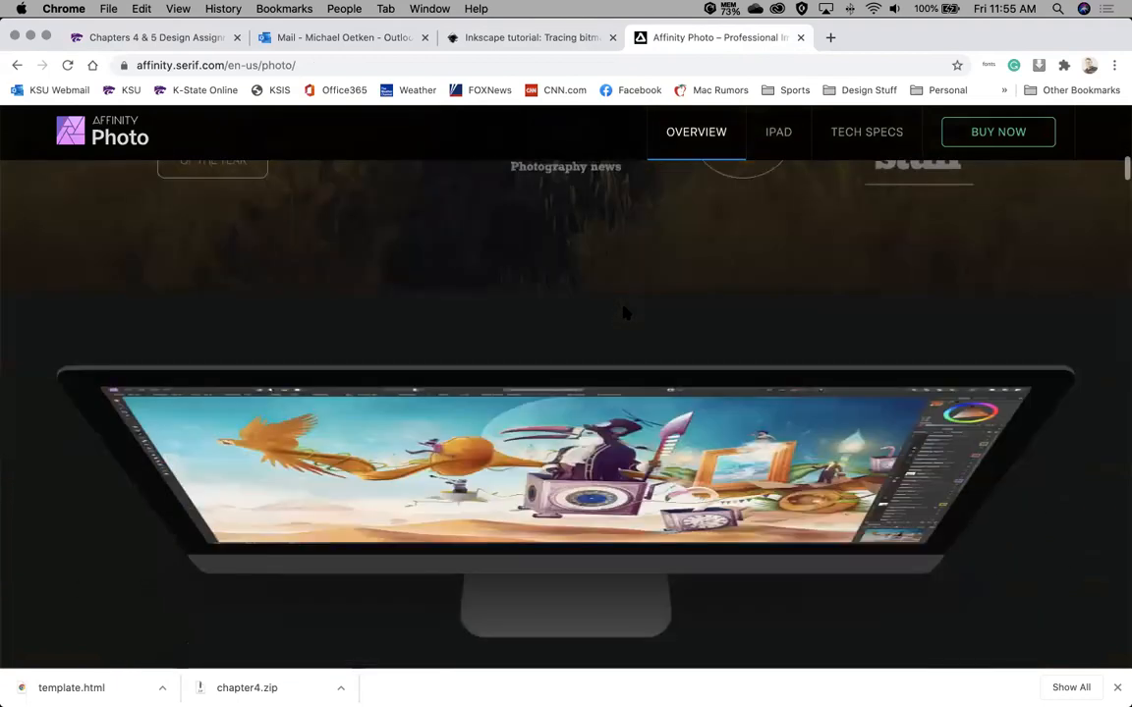
scroll(622, 311, down, 13)
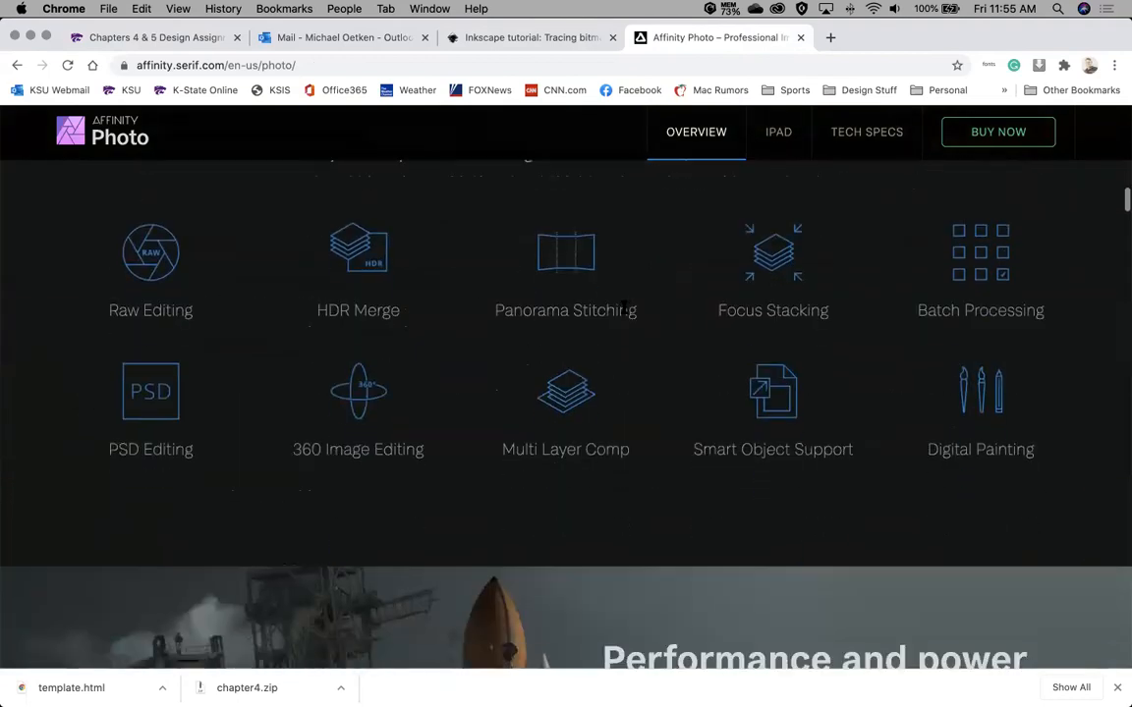
scroll(622, 309, down, 10)
scroll(623, 307, up, 11)
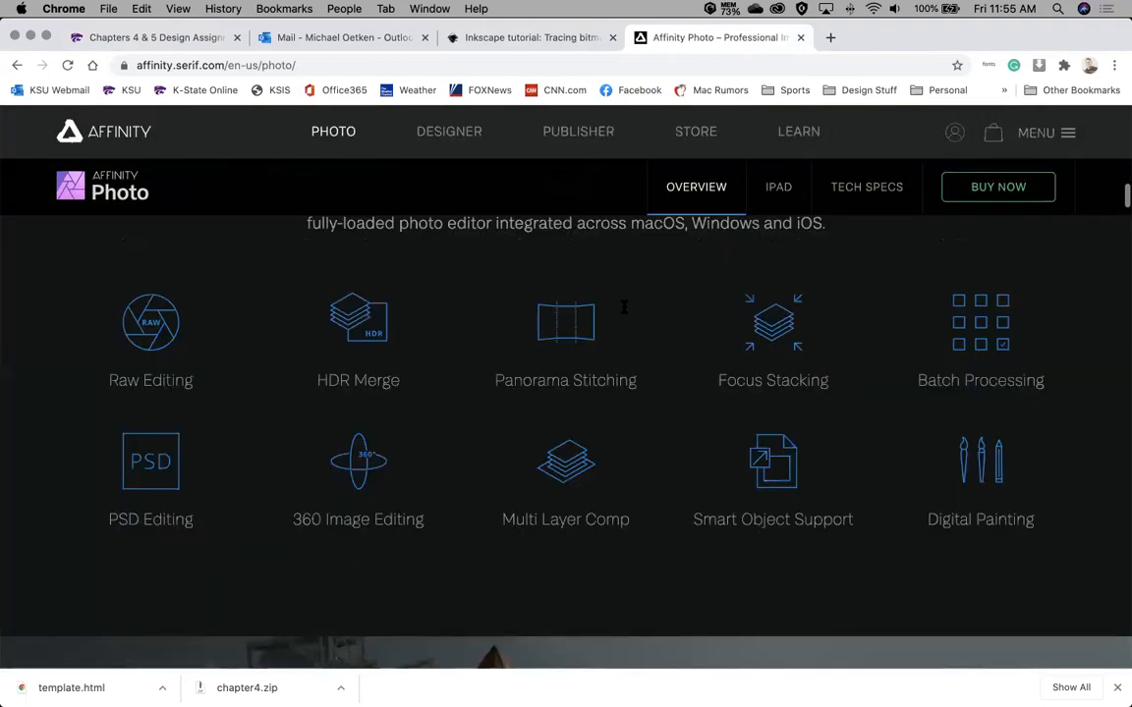
scroll(622, 307, up, 20)
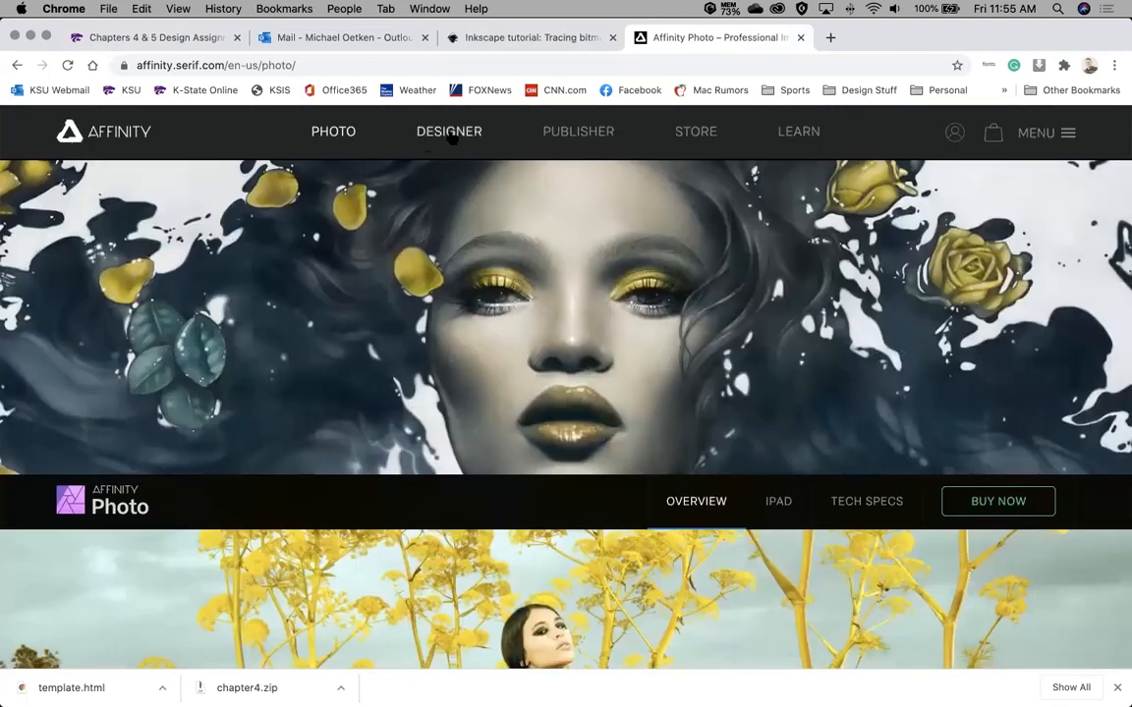
Step: Open the Affinity Designer page and look over its introduction and awards section
click(449, 134)
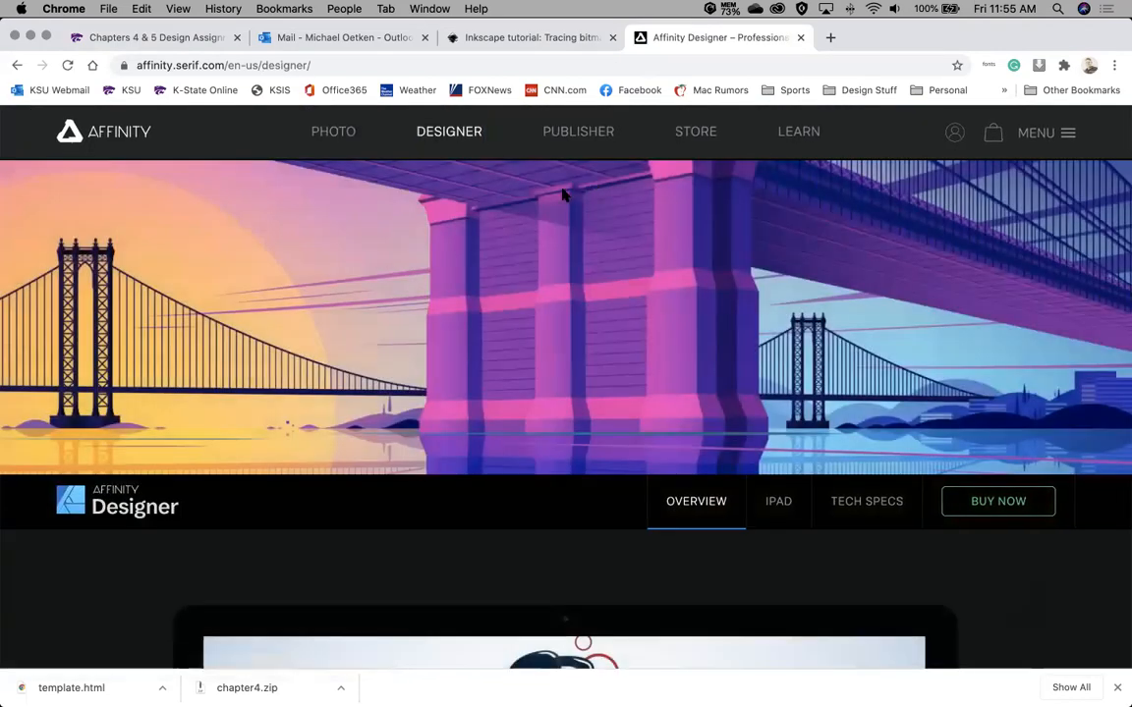
scroll(664, 297, down, 5)
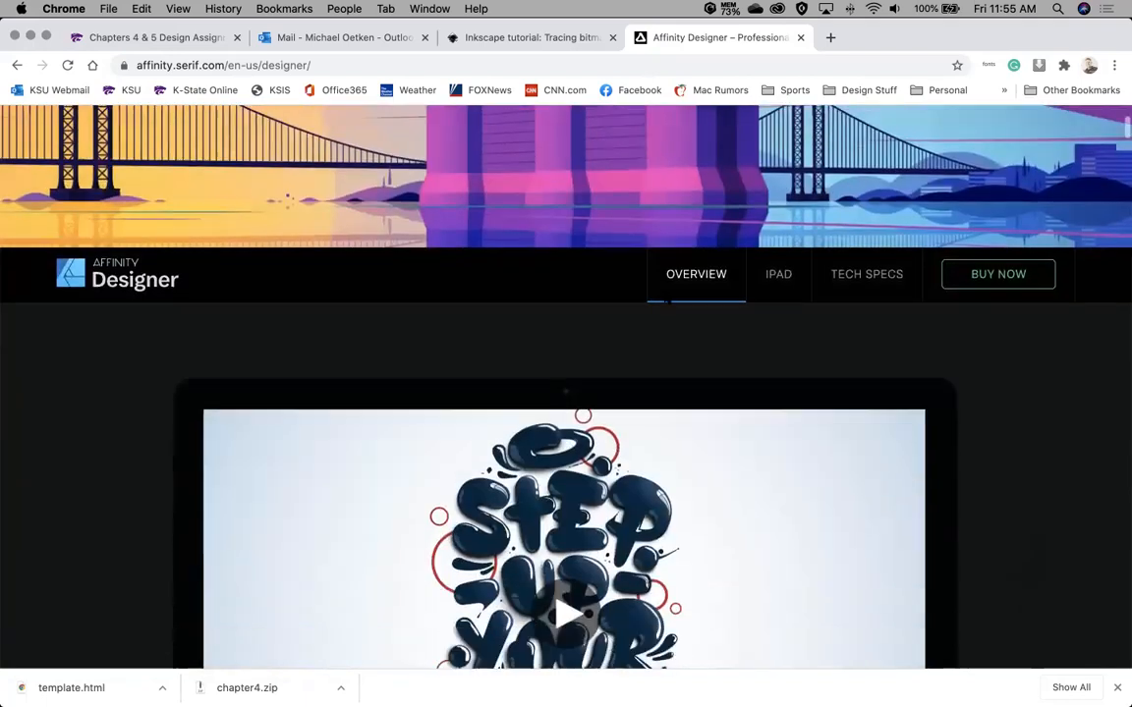
scroll(664, 297, down, 5)
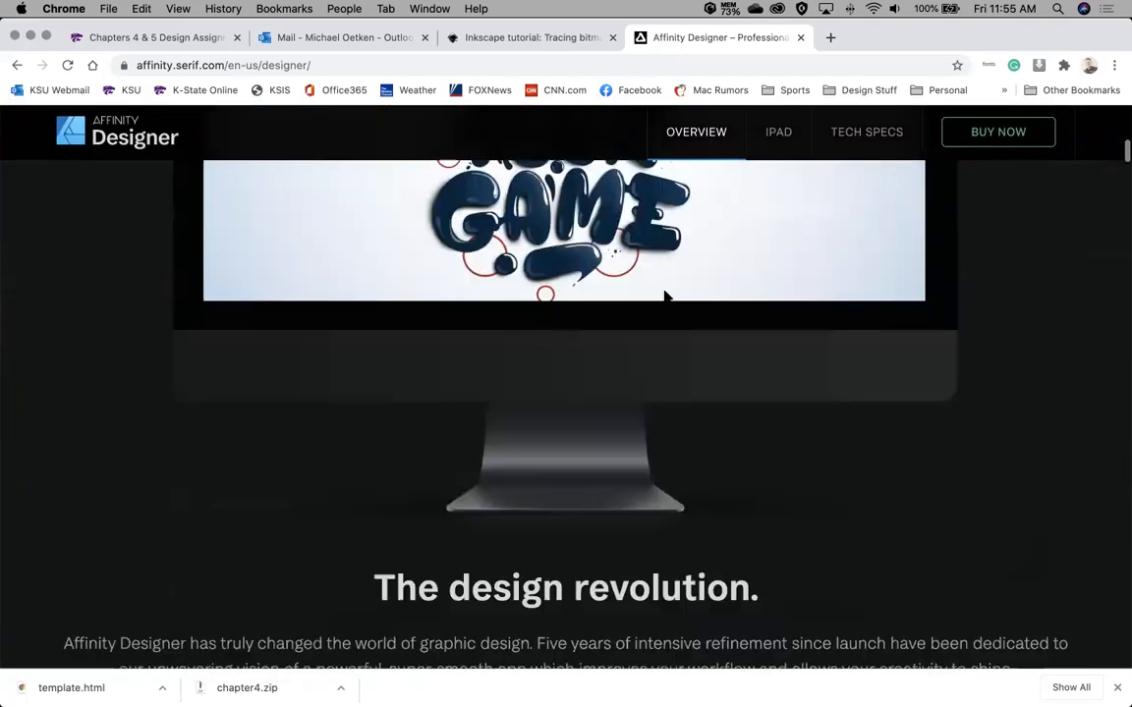
scroll(664, 296, down, 5)
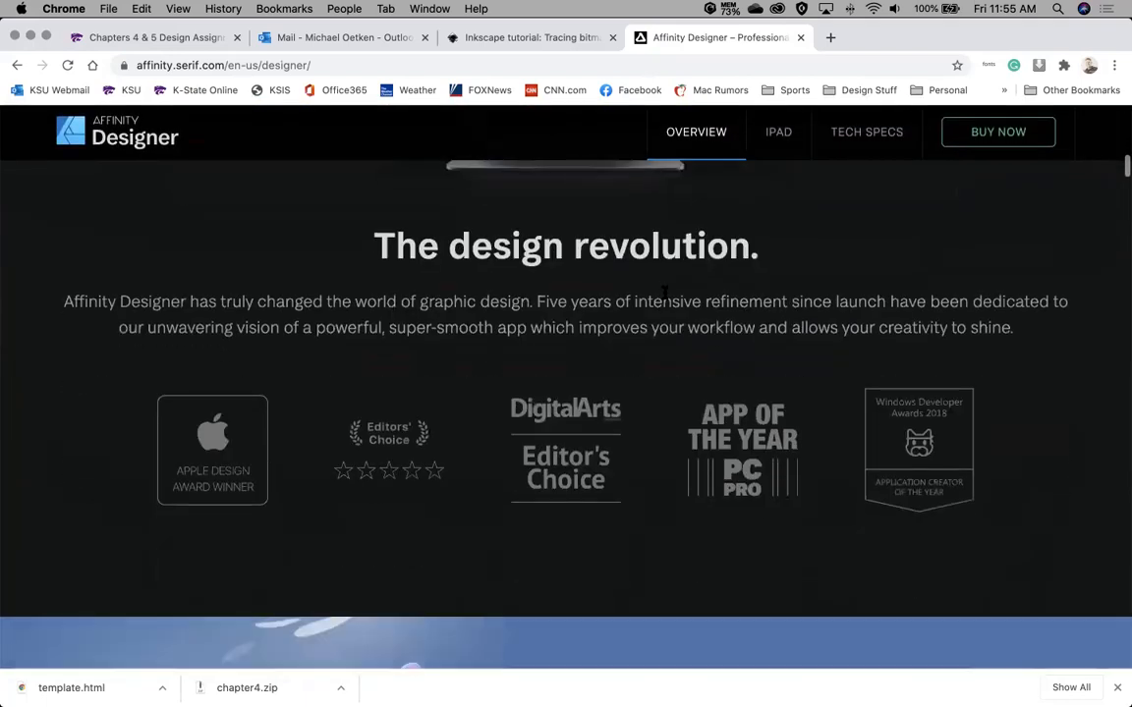
scroll(664, 296, up, 15)
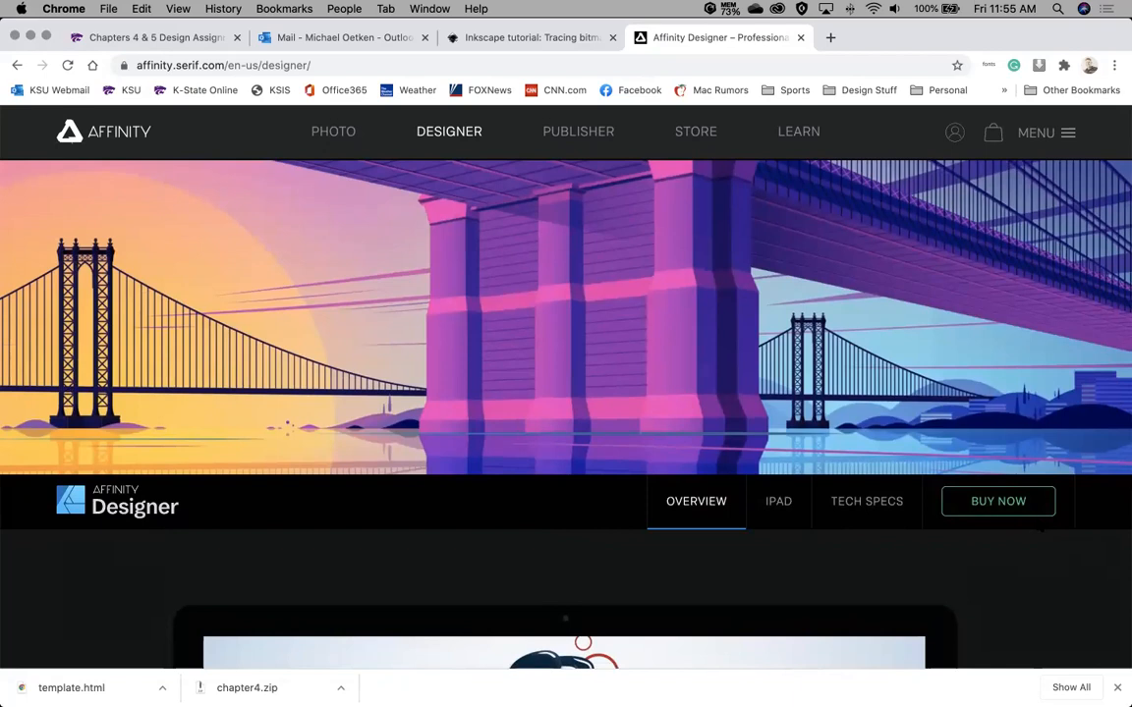
Step: Show the Affinity Designer purchase options and review the Mac, Windows and iPad prices and free trials
click(1000, 502)
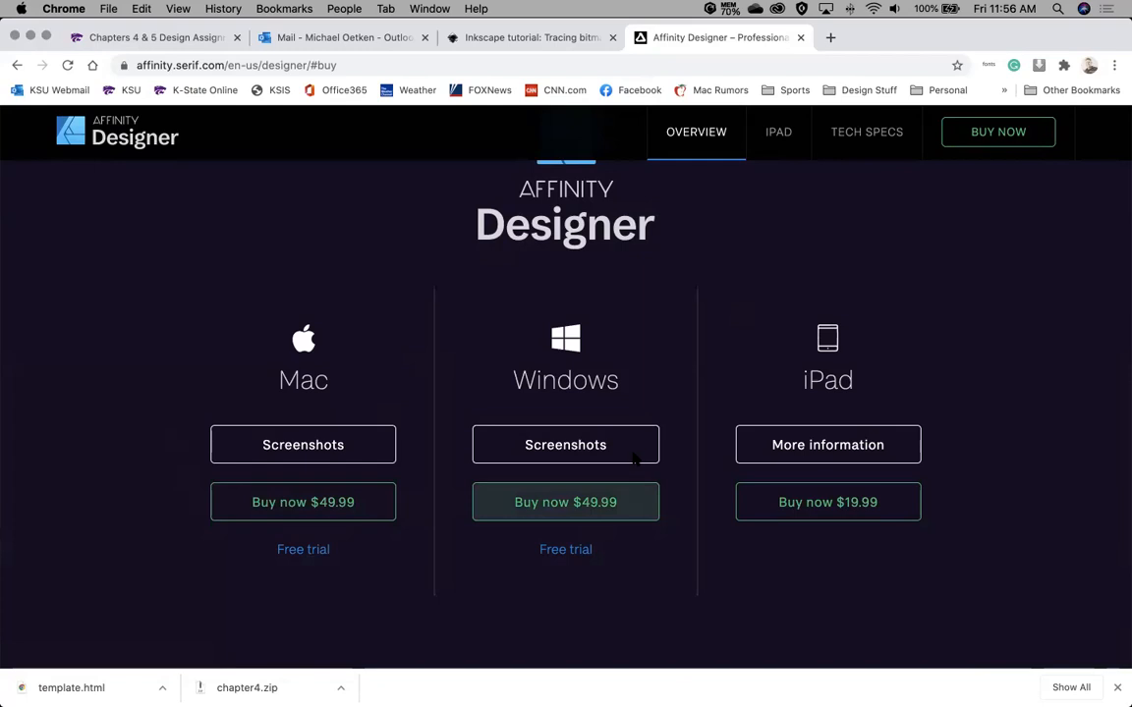
scroll(1076, 379, up, 1)
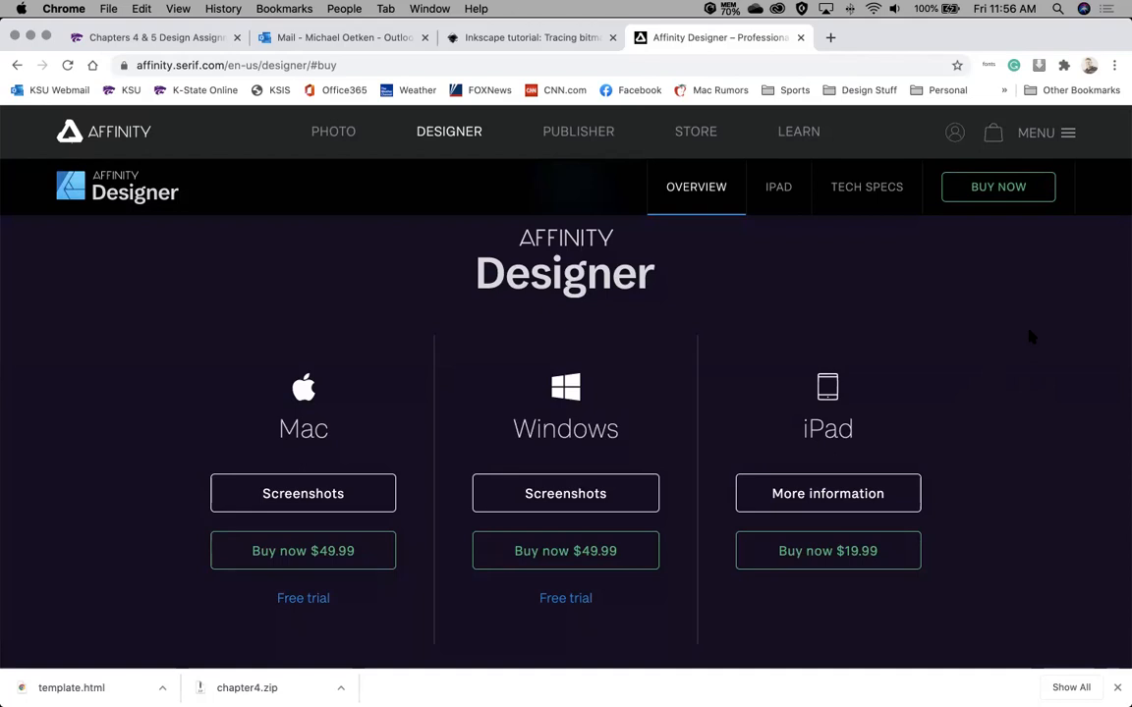
scroll(1036, 324, down, 5)
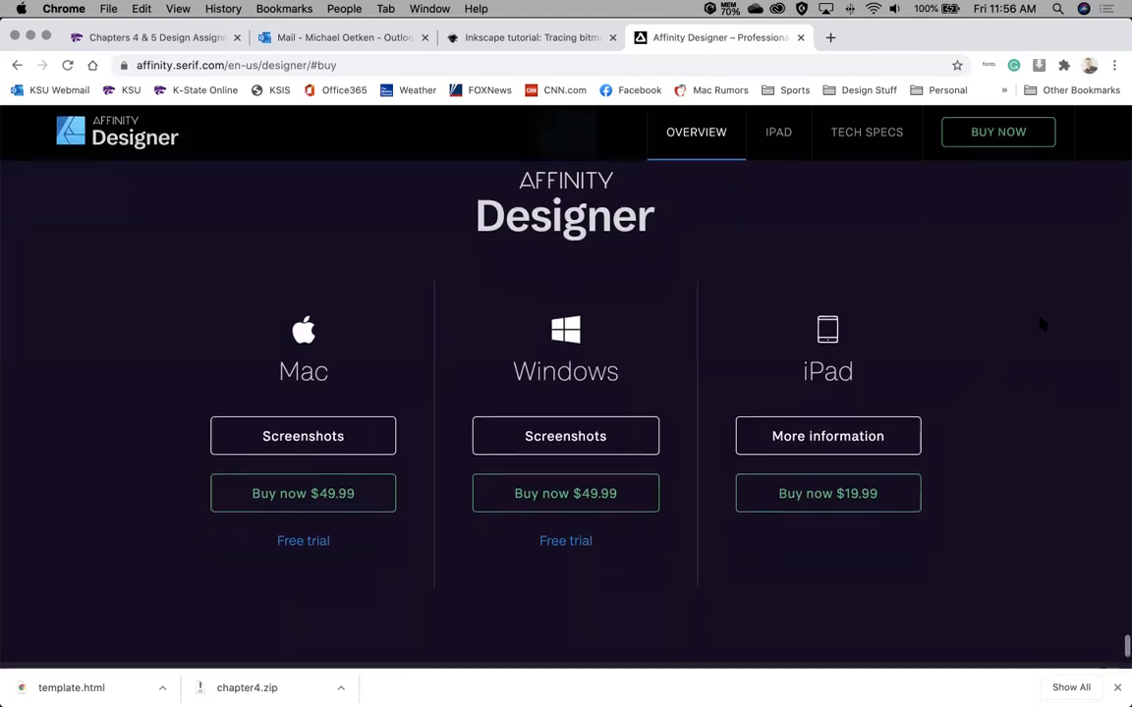
scroll(1042, 324, up, 8)
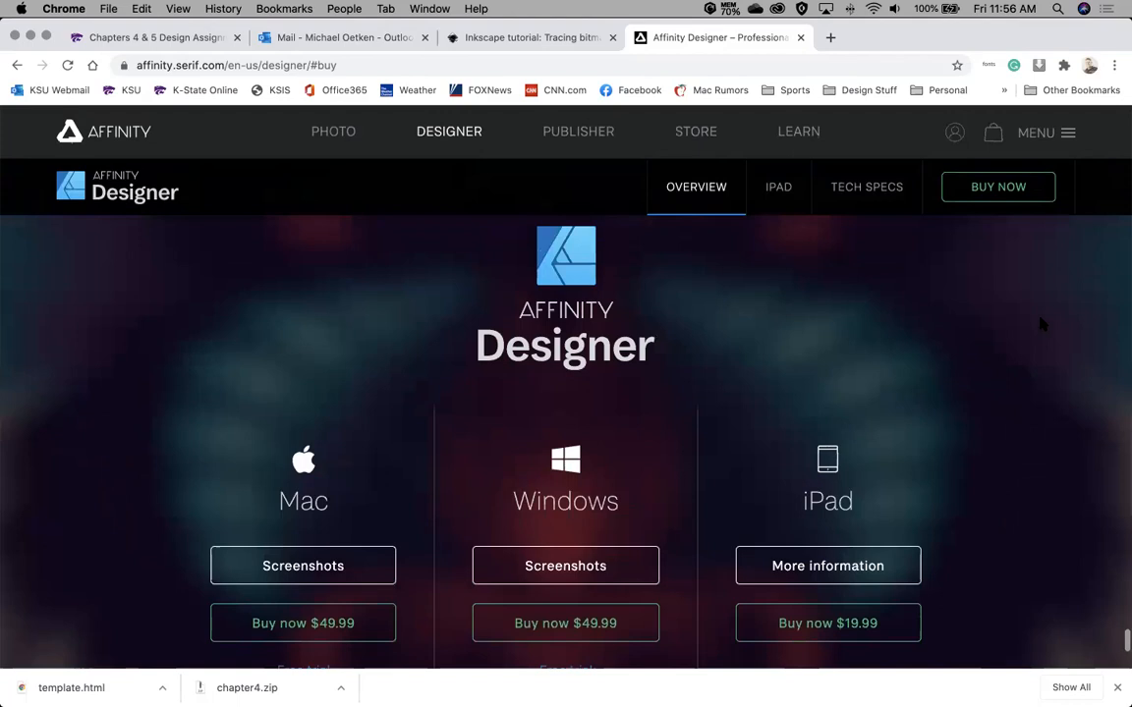
scroll(1041, 324, down, 3)
scroll(1041, 324, up, 8)
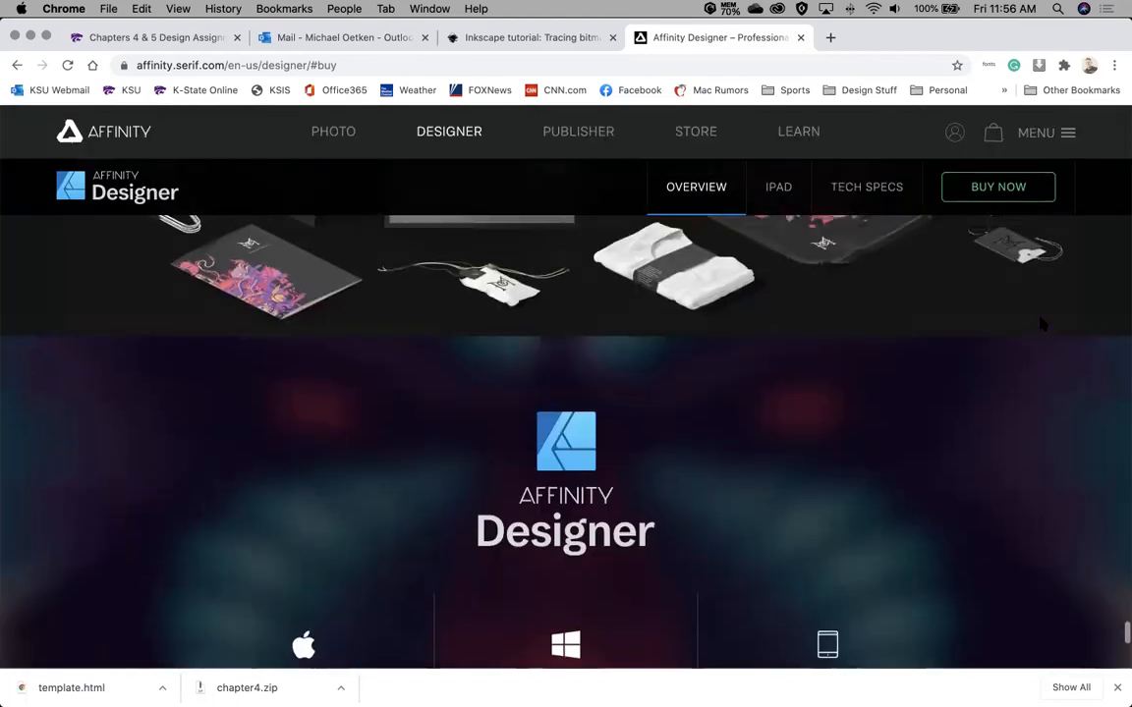
Step: Look back through the Affinity Designer feature sections, from text on paths and pixel preview to the vector tools
scroll(1041, 324, up, 20)
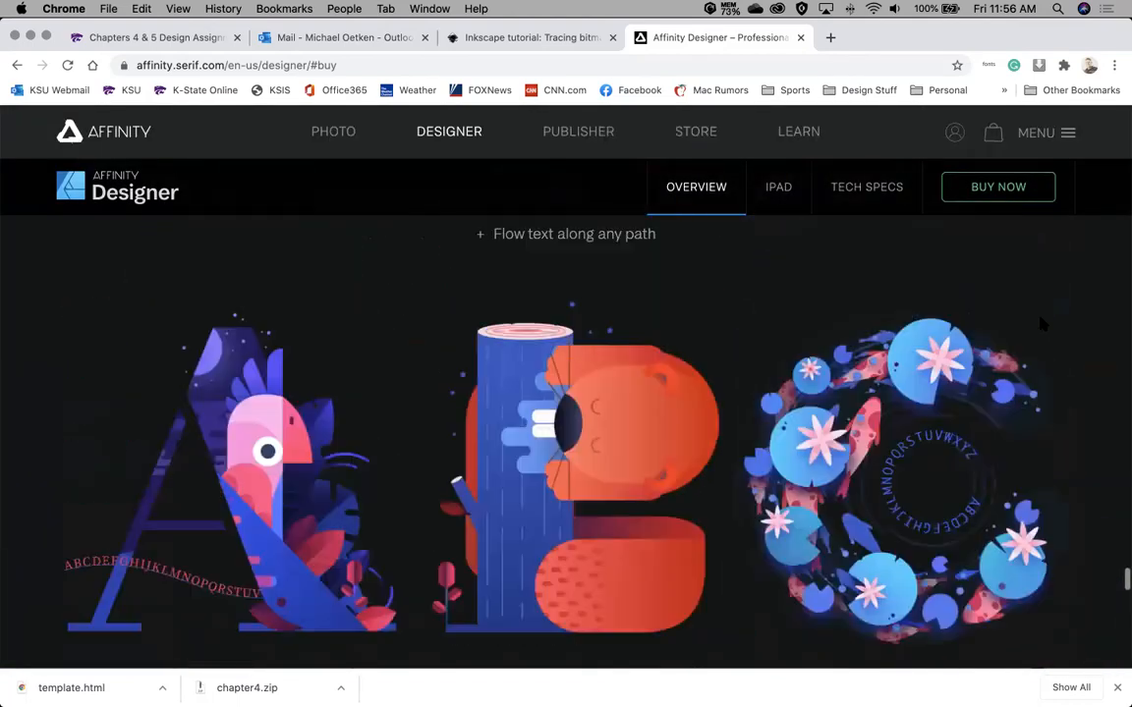
scroll(1041, 324, up, 20)
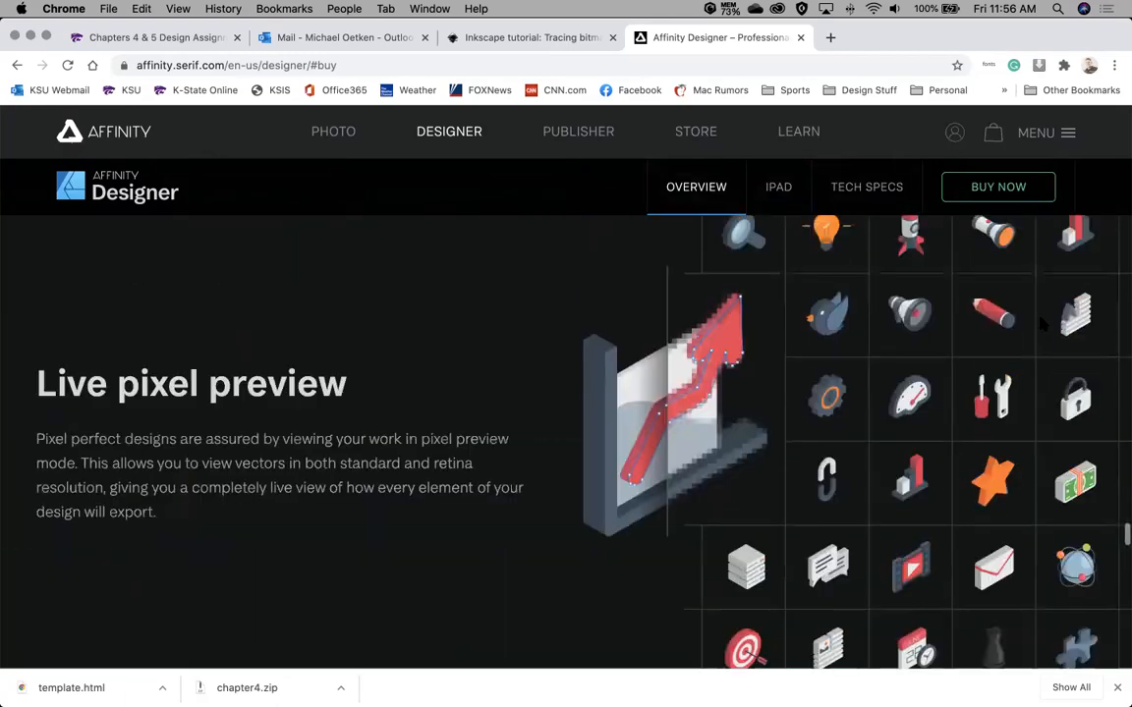
scroll(1040, 317, up, 8)
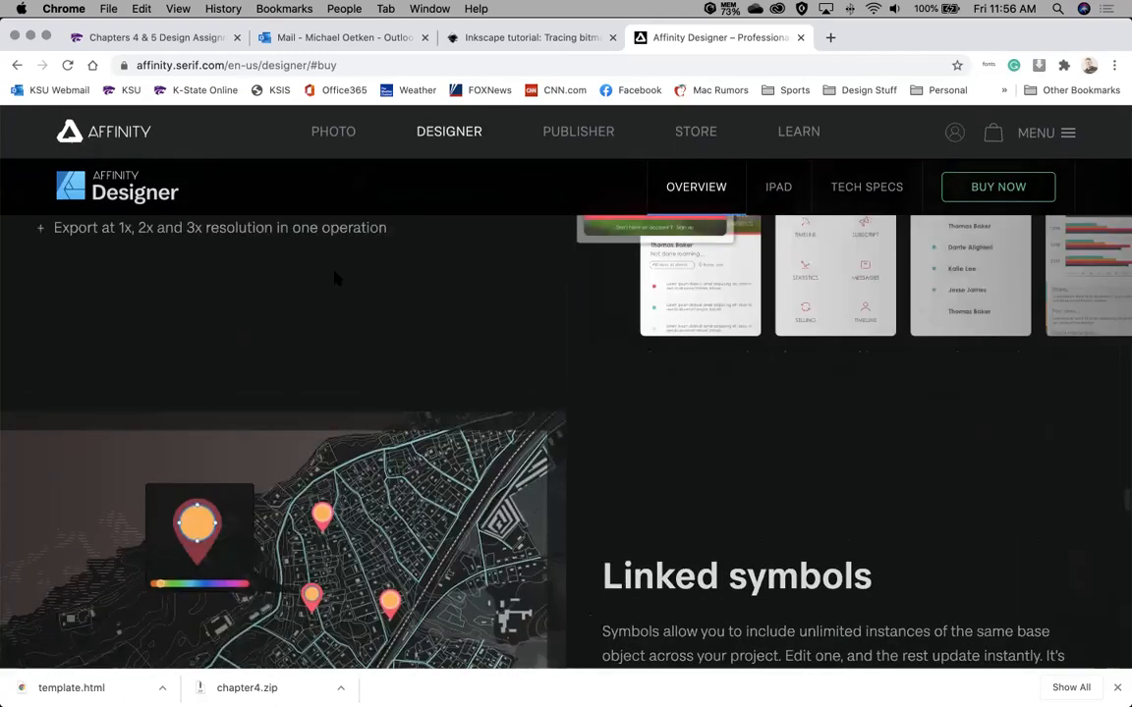
scroll(947, 429, up, 20)
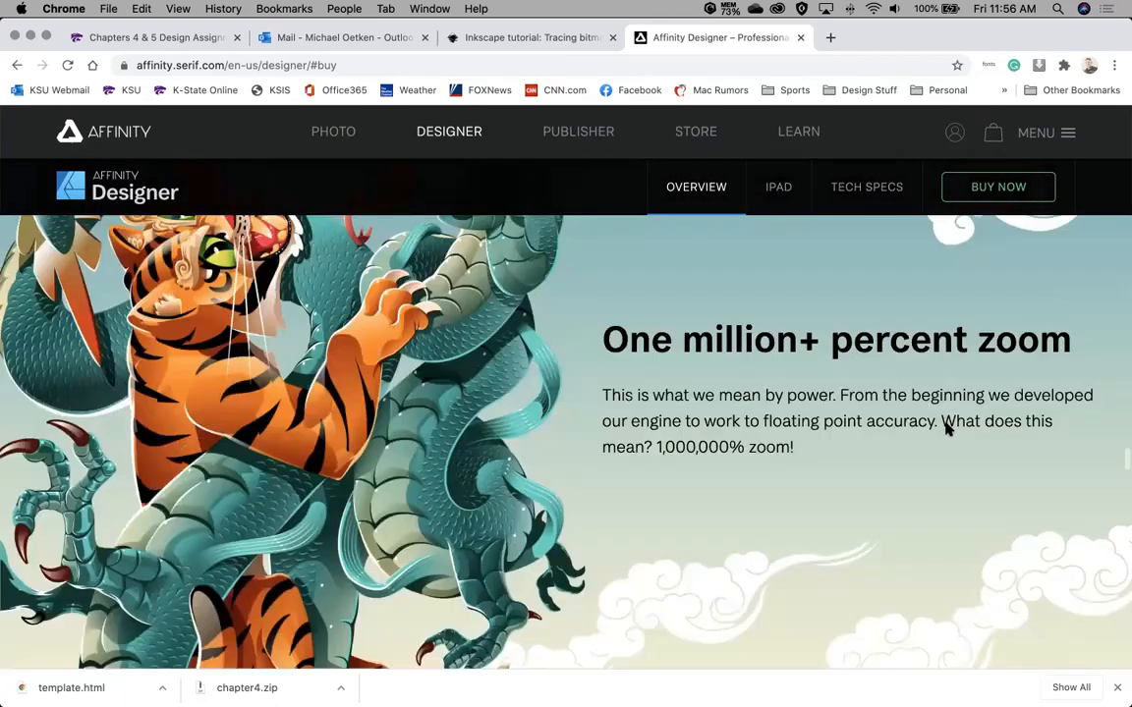
scroll(947, 428, up, 20)
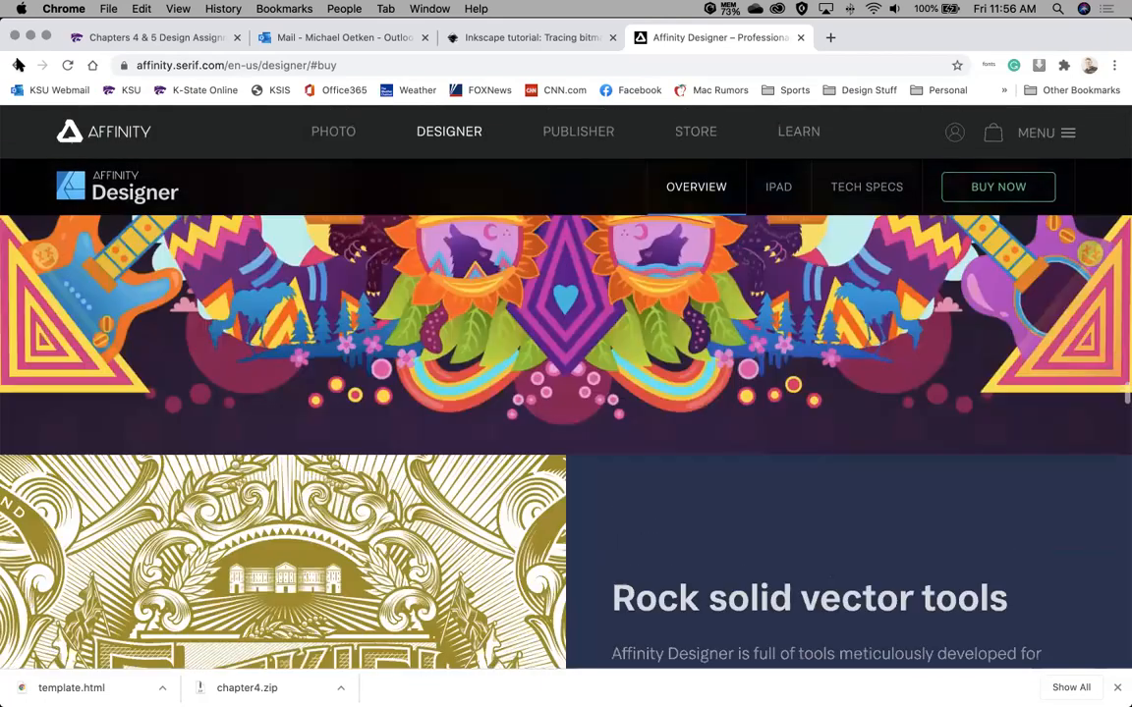